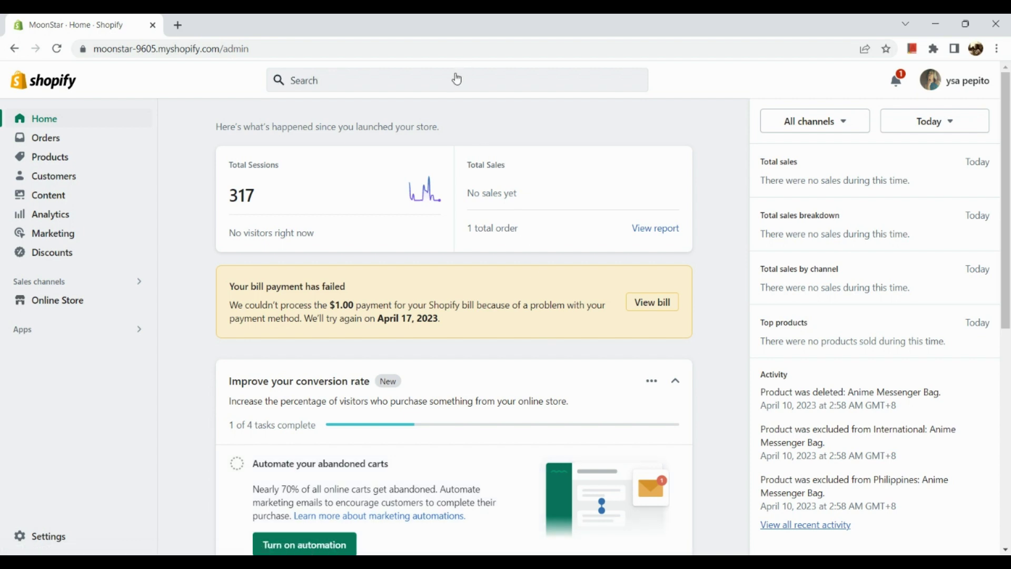
# Filter the store admin search to apps and open the recommended apps
pyautogui.scroll(5, 457, 79)
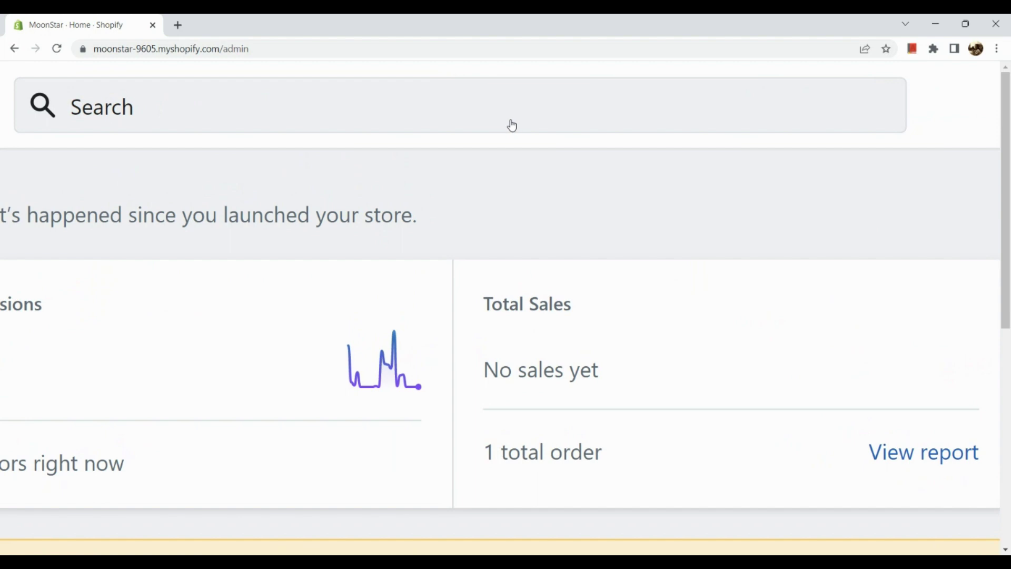
pyautogui.click(510, 120)
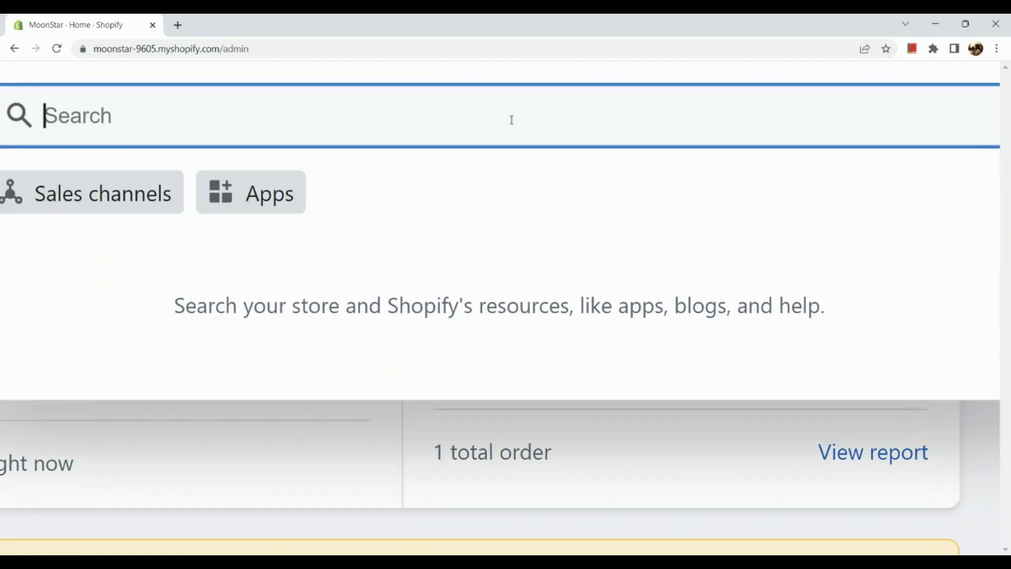
pyautogui.click(258, 192)
pyautogui.scroll(-5, 259, 189)
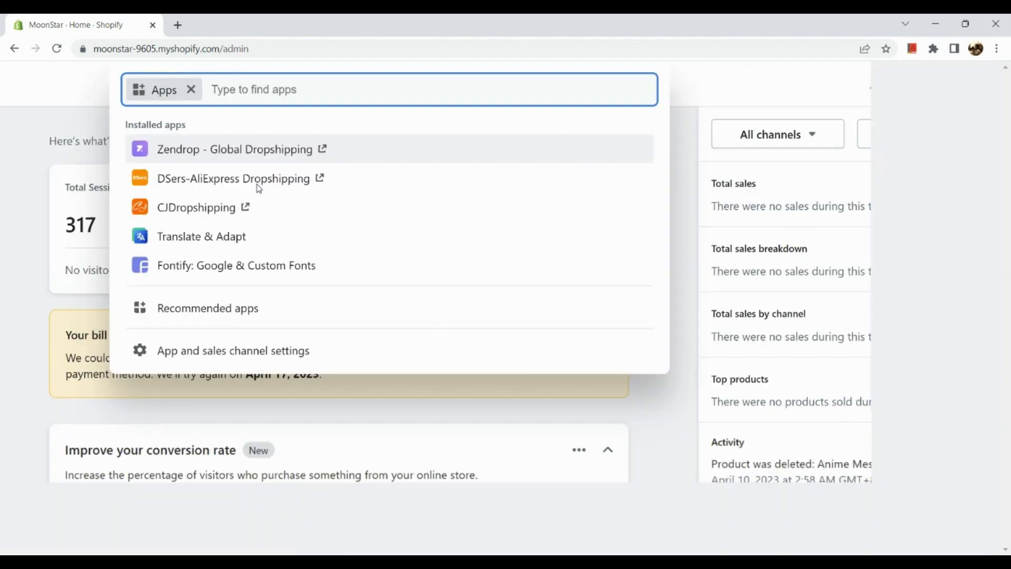
pyautogui.scroll(-2, 258, 188)
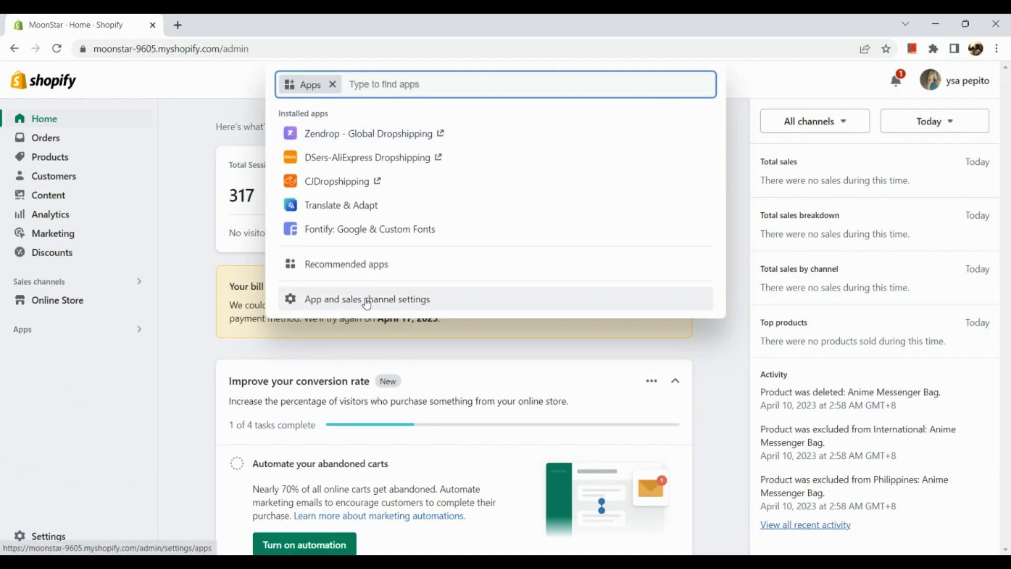
pyautogui.click(374, 271)
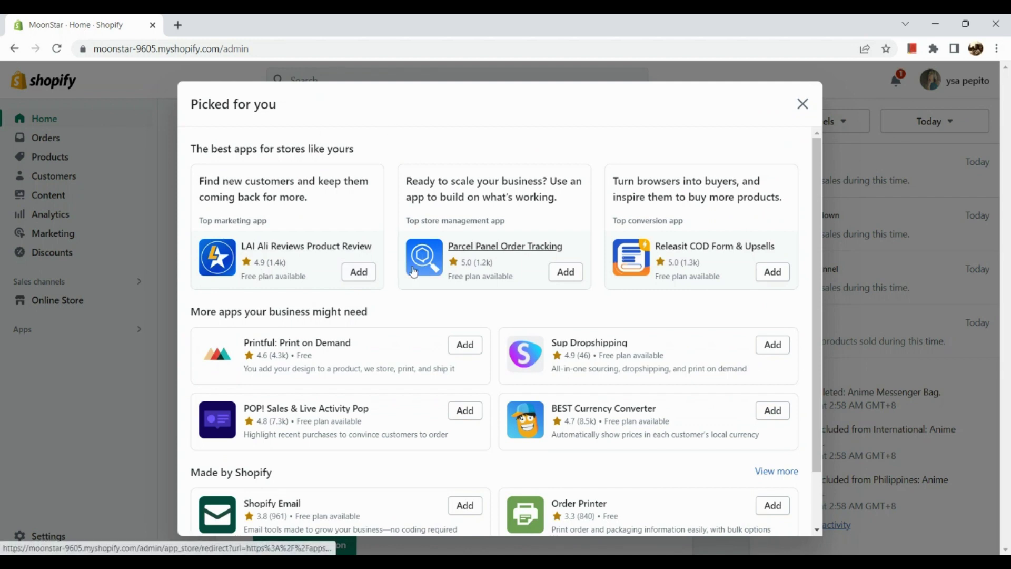
# Look through the recommended apps and open the Shopify App Store to find more apps
pyautogui.scroll(-2, 413, 332)
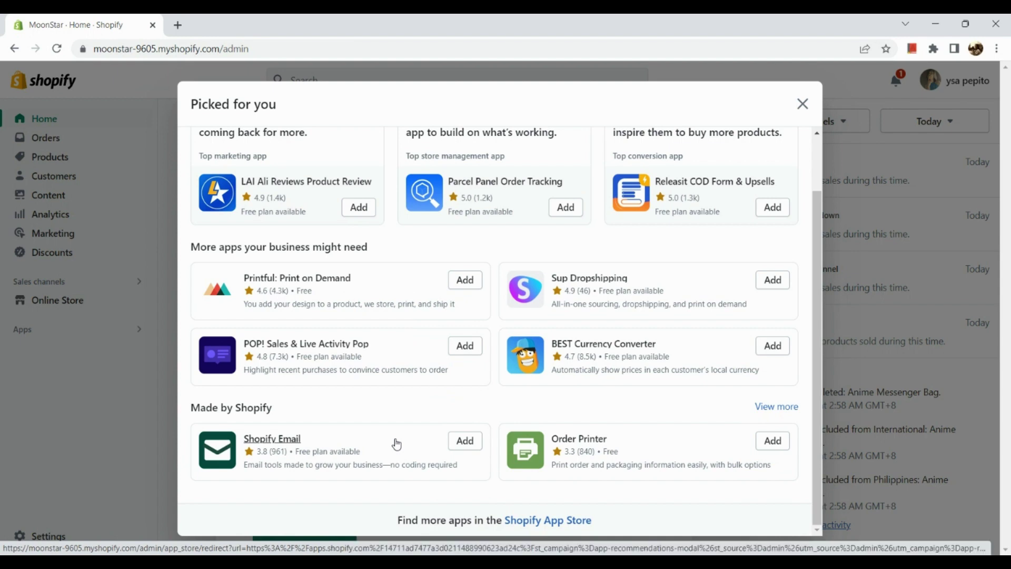
pyautogui.scroll(2, 397, 444)
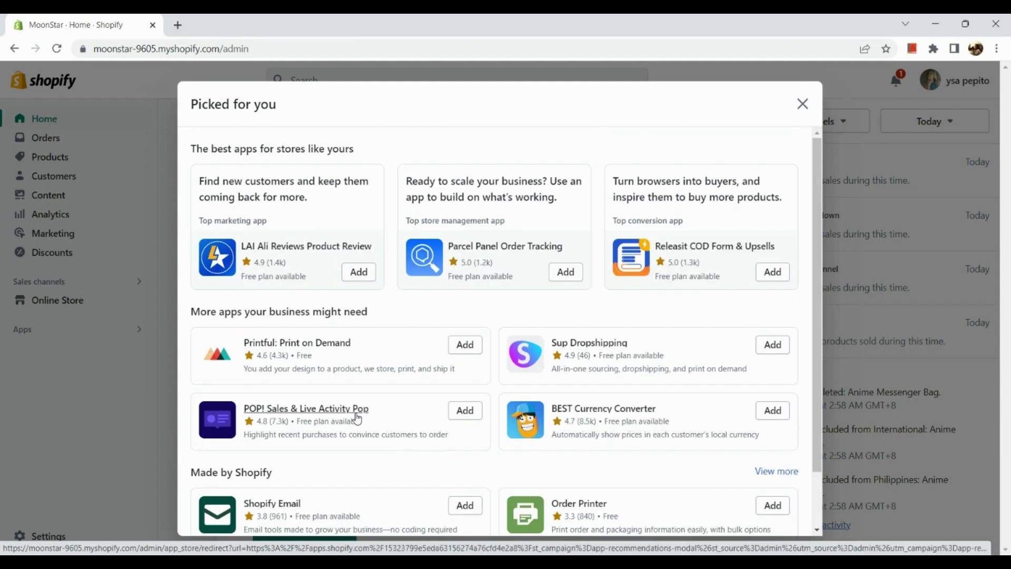
pyautogui.scroll(-2, 609, 406)
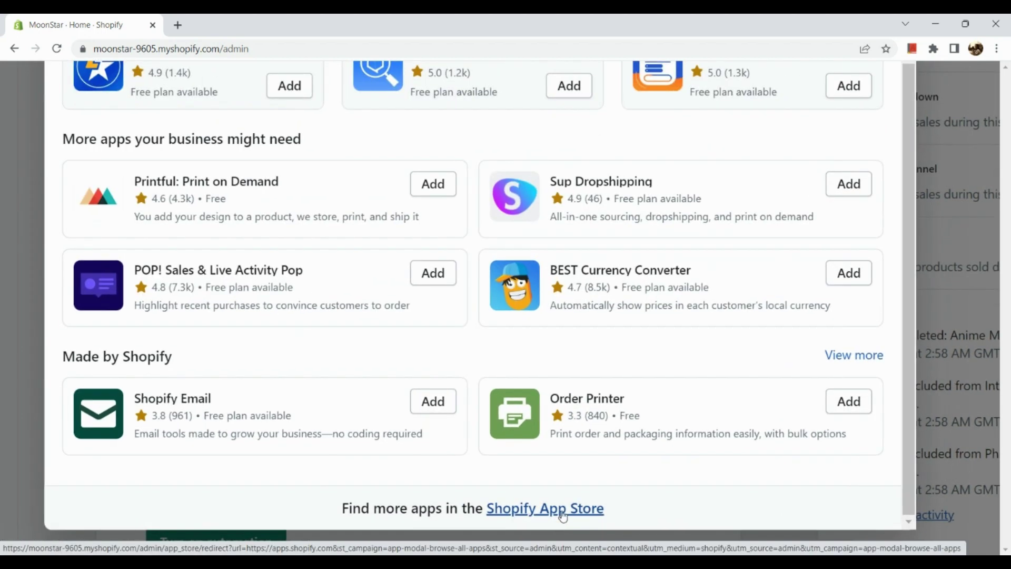
pyautogui.click(558, 521)
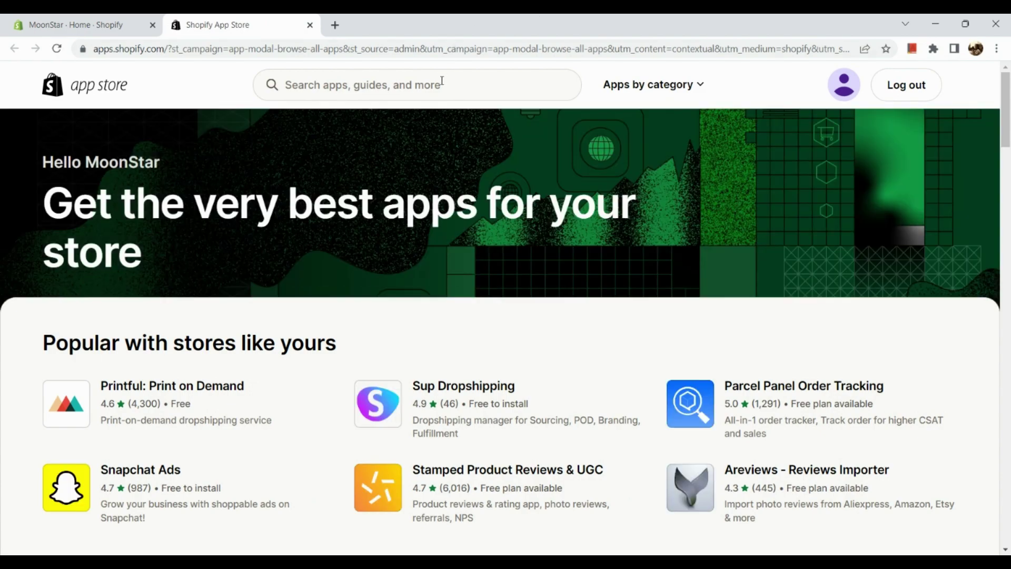
# Search the app store for "judge.me"
pyautogui.scroll(5, 442, 80)
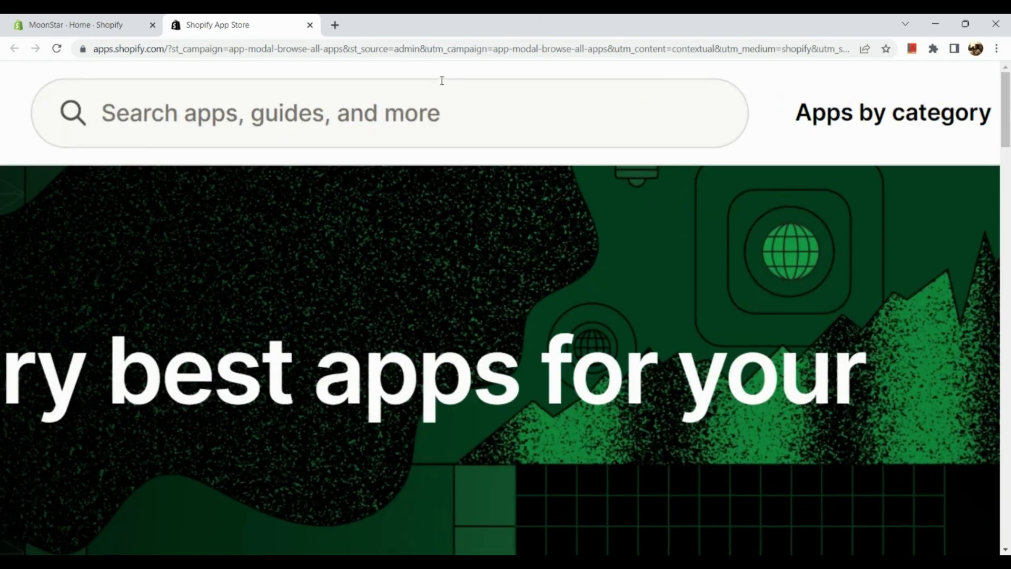
pyautogui.click(430, 98)
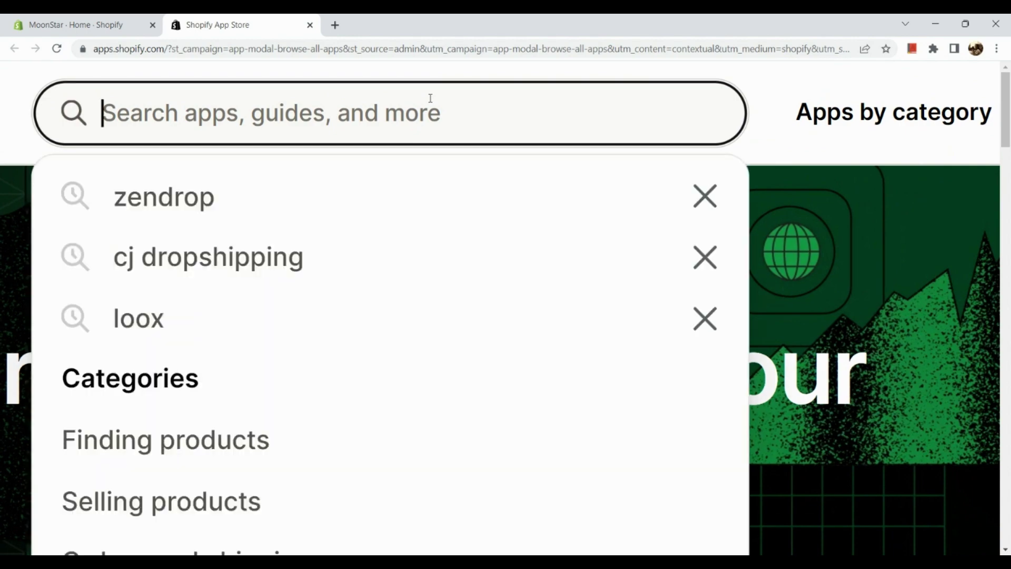
pyautogui.write('judh')
pyautogui.press('BackSpace')
pyautogui.write('g')
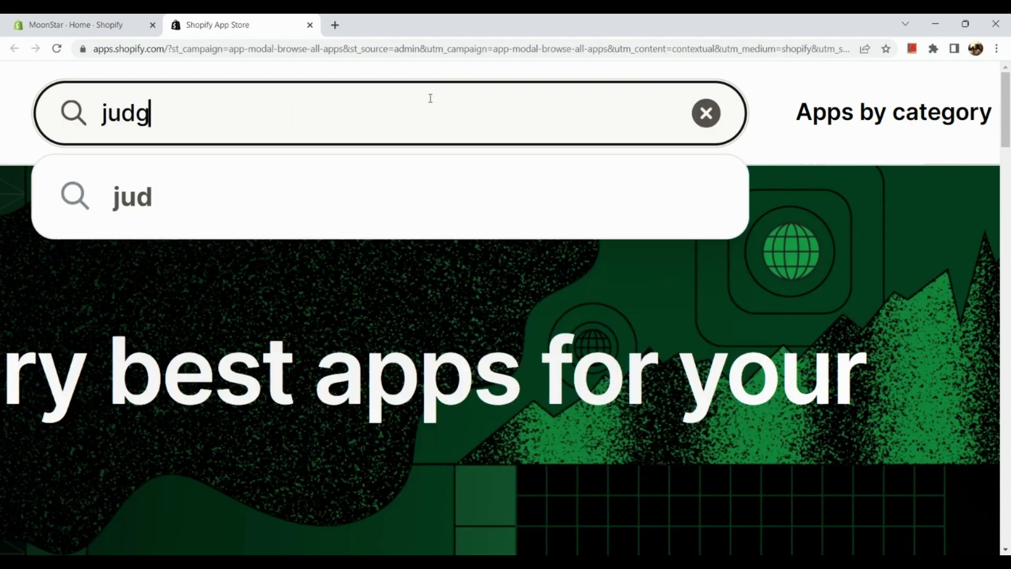
pyautogui.write('e.me')
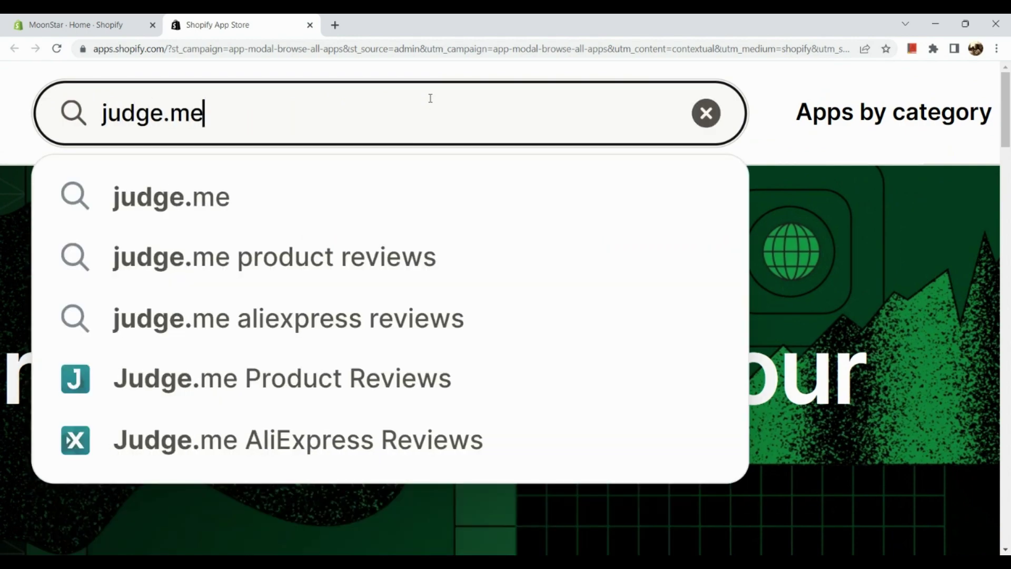
pyautogui.press('Return')
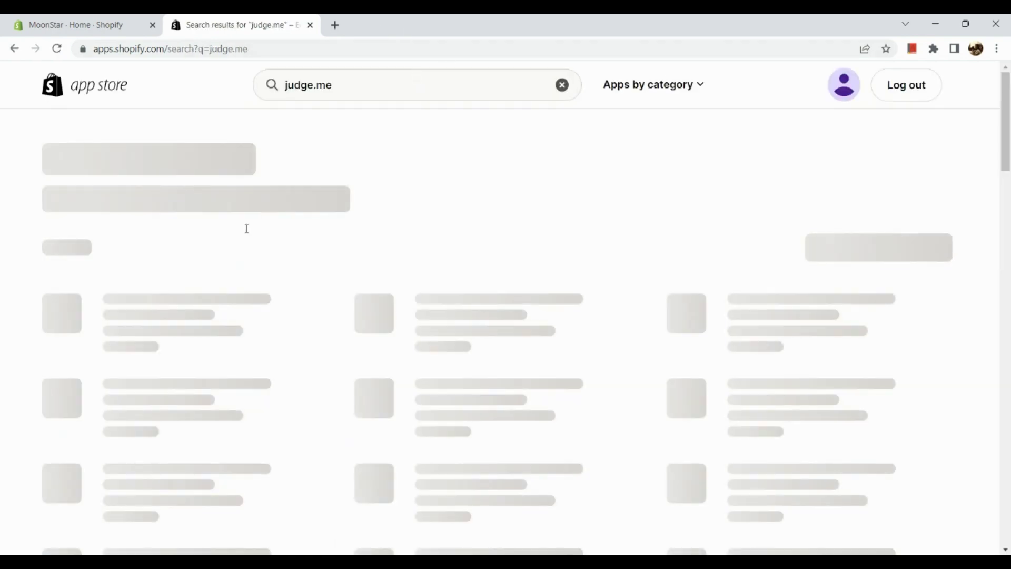
# Open the Judge.me Product Reviews app listing from the search results
pyautogui.scroll(5, 116, 289)
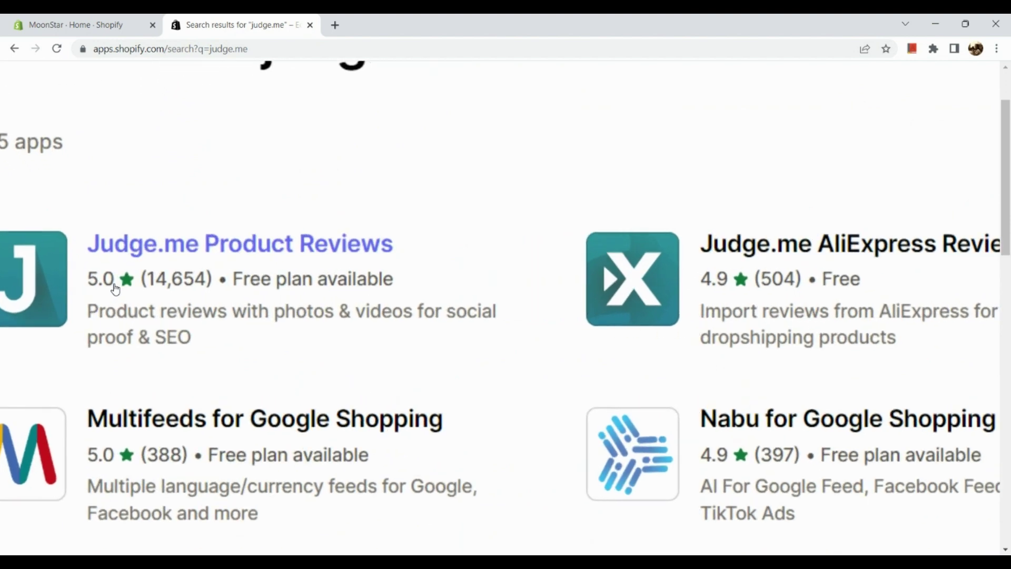
pyautogui.hscroll(-2, 116, 289)
pyautogui.scroll(2, 115, 289)
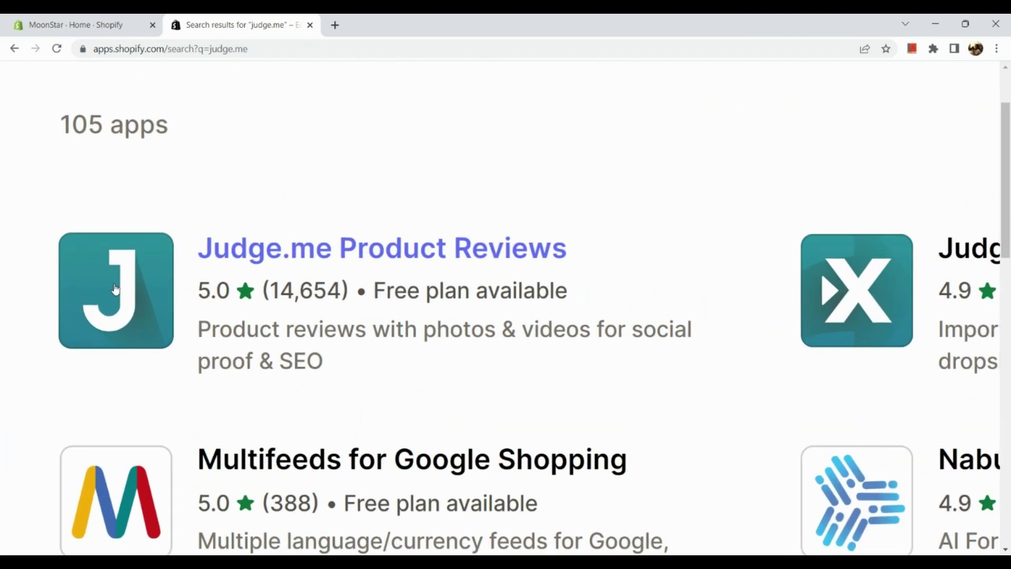
pyautogui.scroll(4, 216, 293)
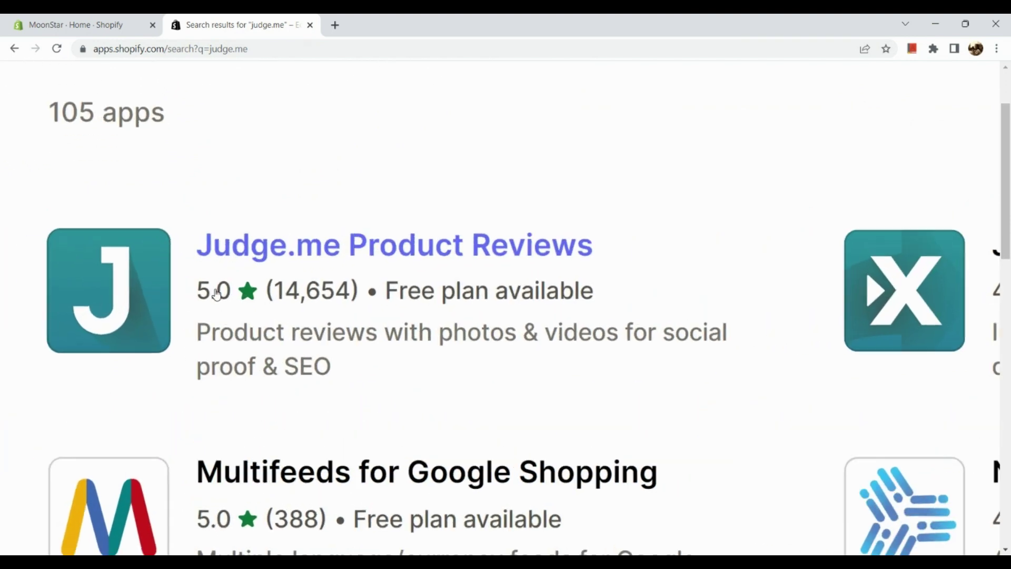
pyautogui.scroll(-5, 216, 293)
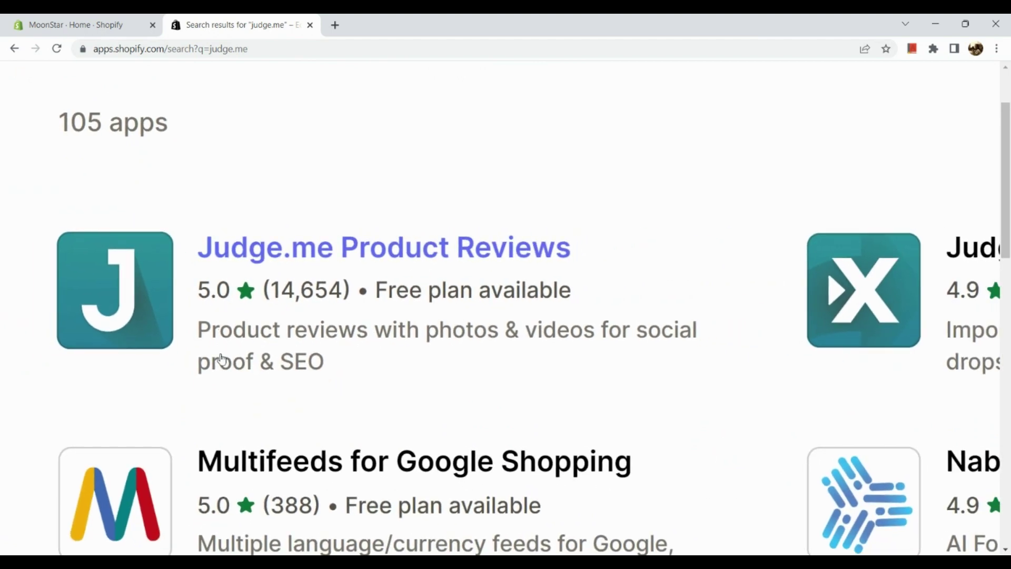
pyautogui.click(283, 258)
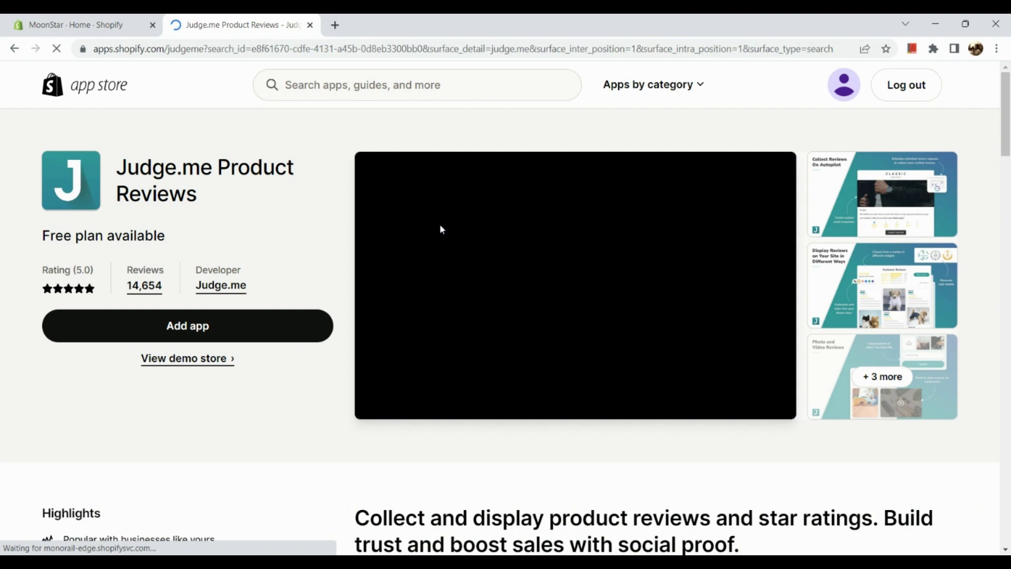
# Examine the Judge.me listing's description, highlights and app details
pyautogui.scroll(-2, 446, 422)
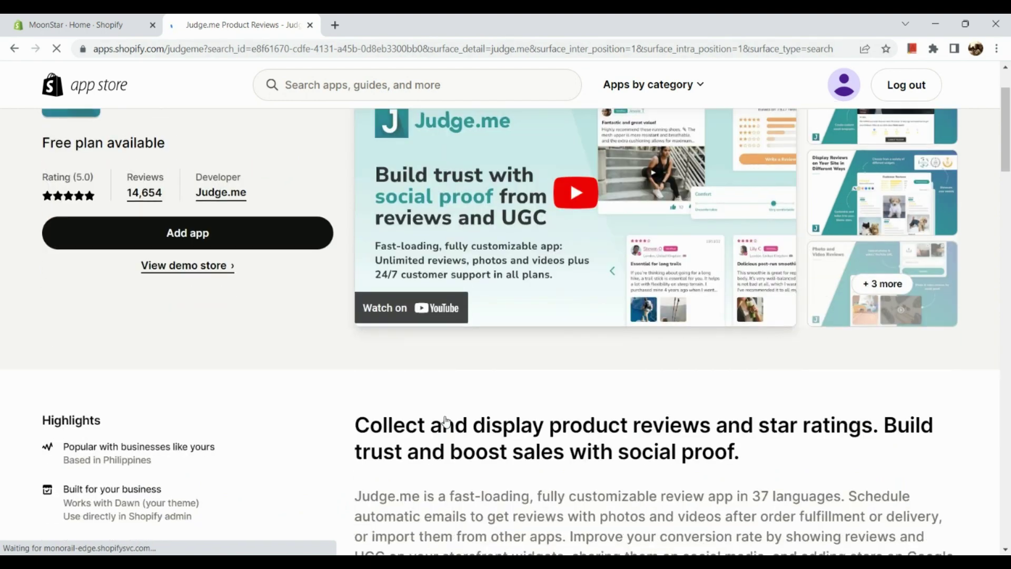
pyautogui.scroll(-1, 446, 421)
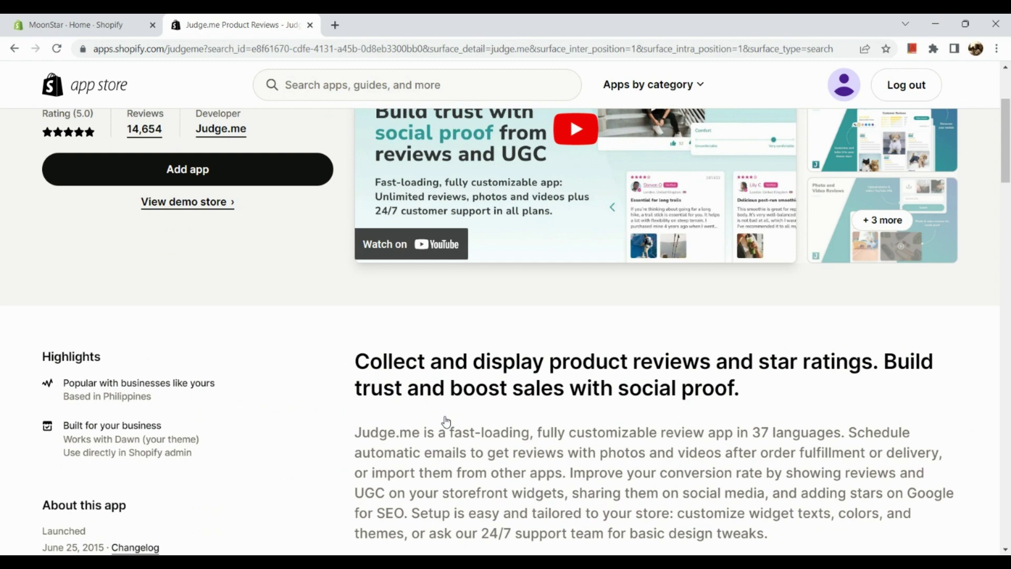
pyautogui.scroll(1, 446, 422)
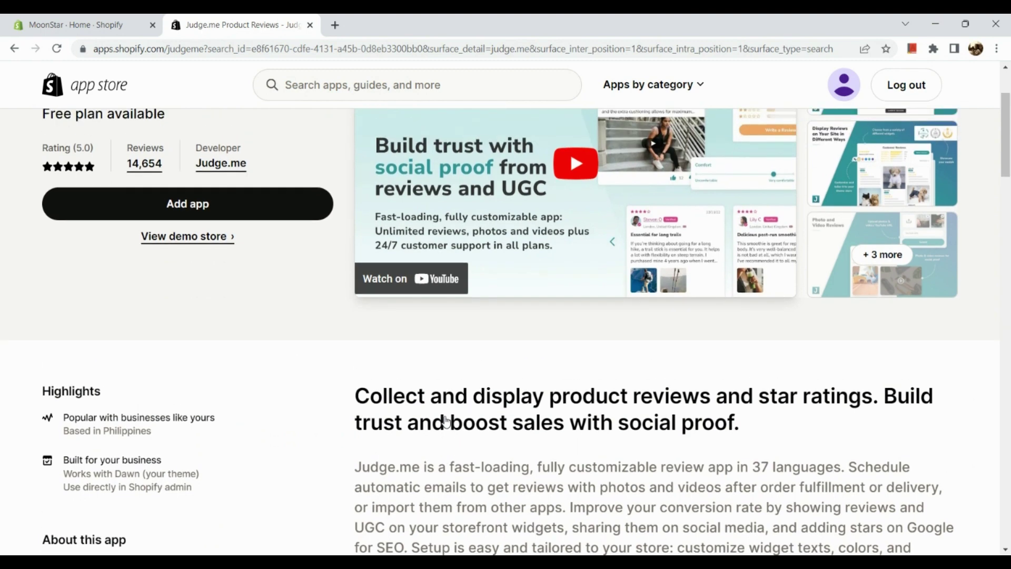
pyautogui.scroll(5, 95, 427)
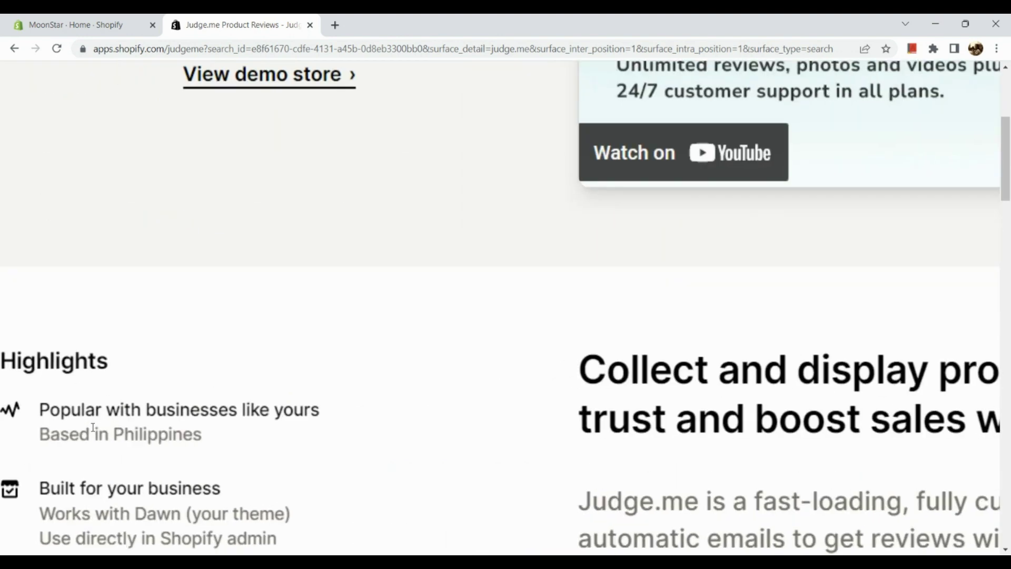
pyautogui.hscroll(-2, 93, 428)
pyautogui.scroll(-1, 93, 428)
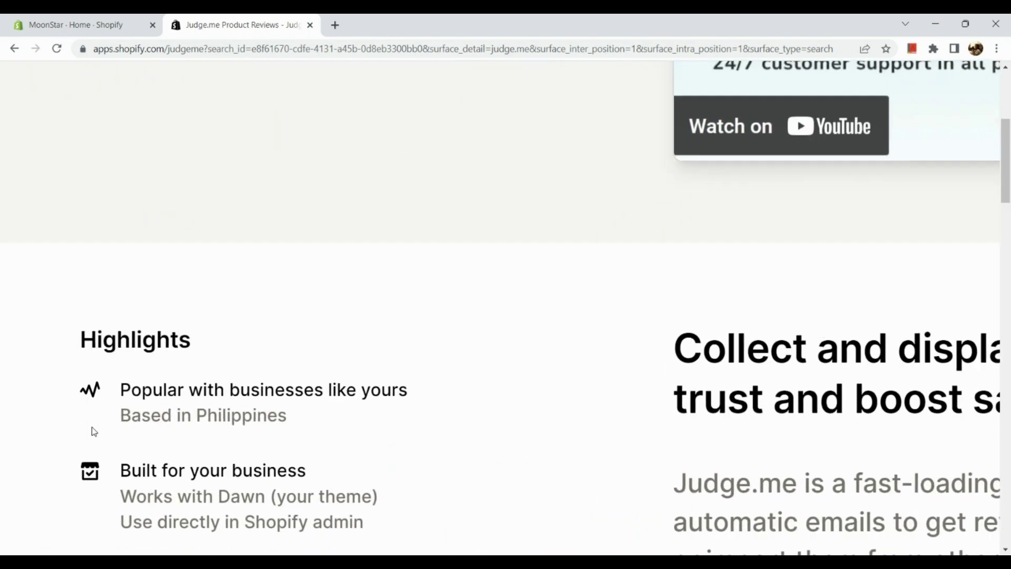
pyautogui.scroll(-2, 93, 432)
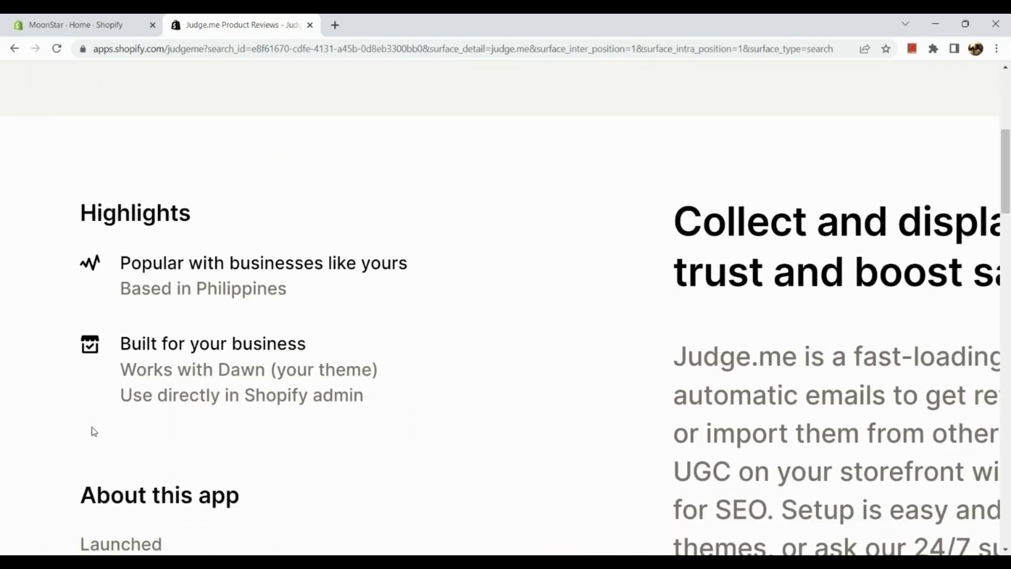
pyautogui.scroll(-4, 94, 432)
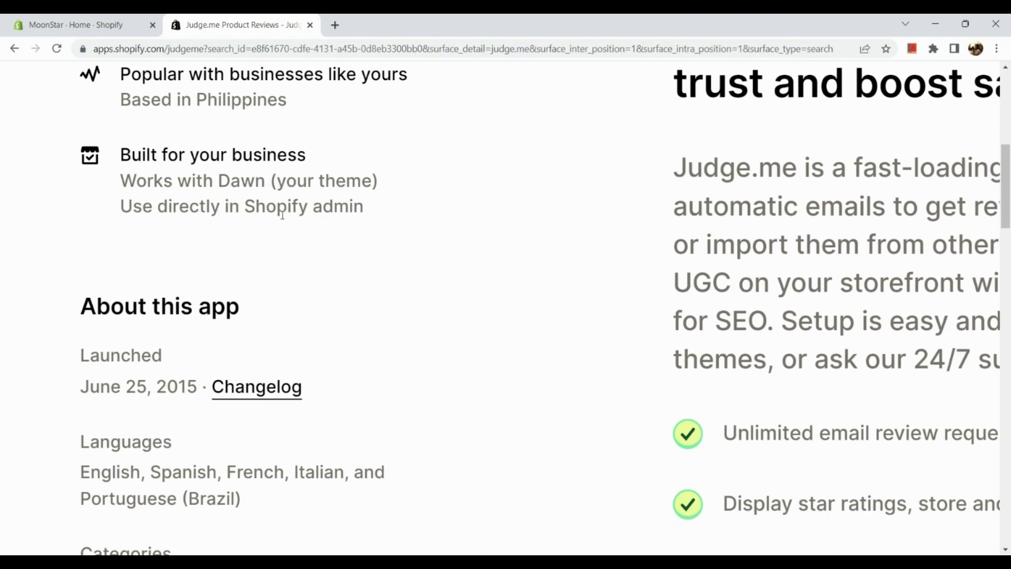
pyautogui.scroll(-5, 285, 211)
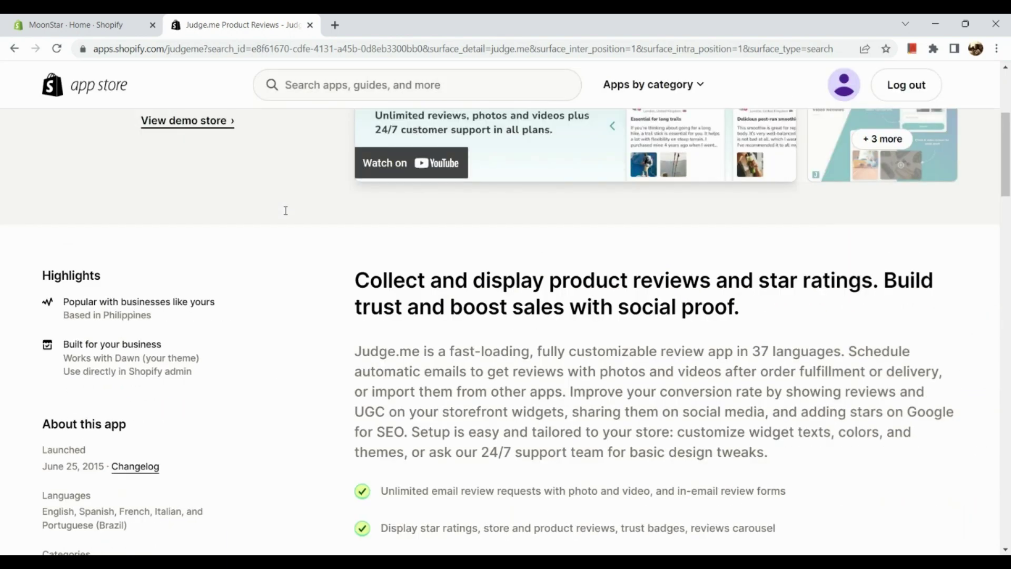
# Compare the features of the Forever Free and Awesome plans in the listing's pricing section
pyautogui.scroll(-7, 285, 211)
pyautogui.scroll(-5, 285, 211)
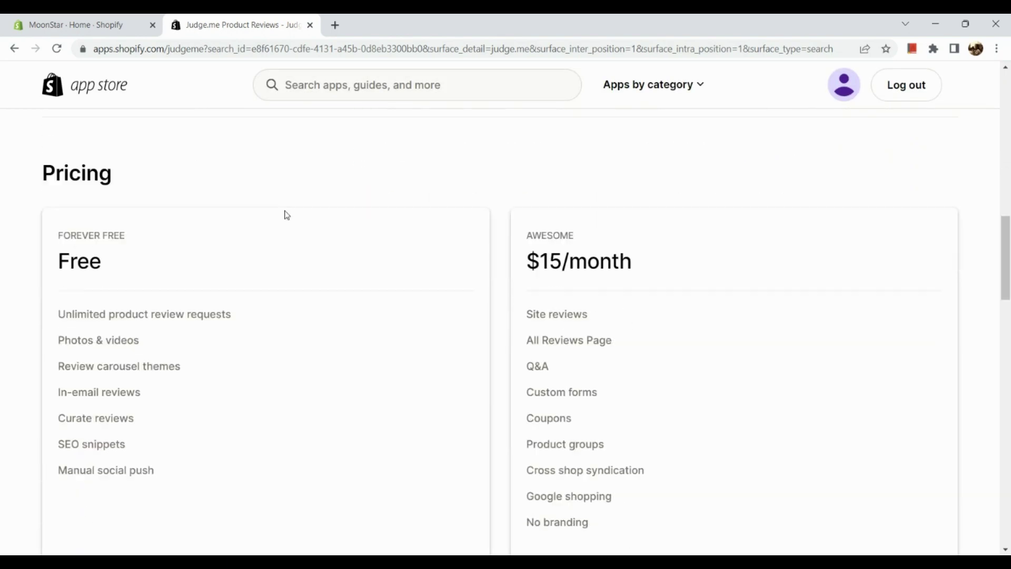
pyautogui.scroll(5, 241, 220)
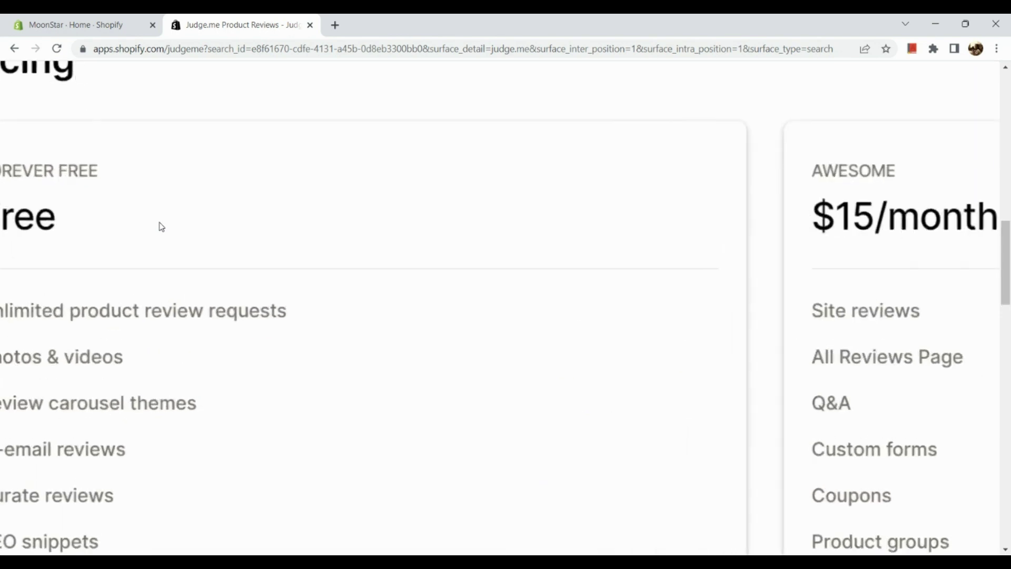
pyautogui.scroll(-1, 160, 223)
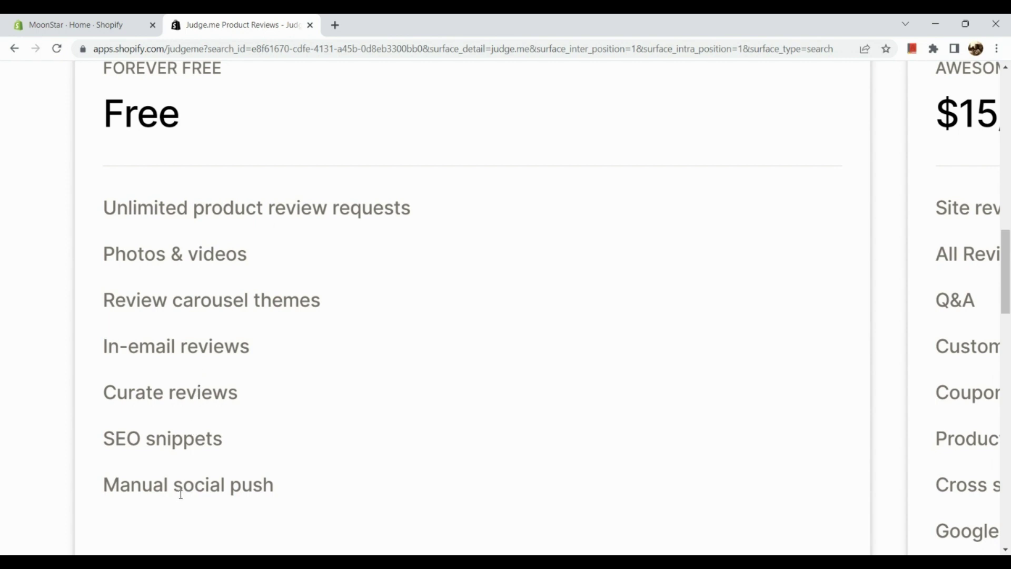
pyautogui.hscroll(10, 180, 495)
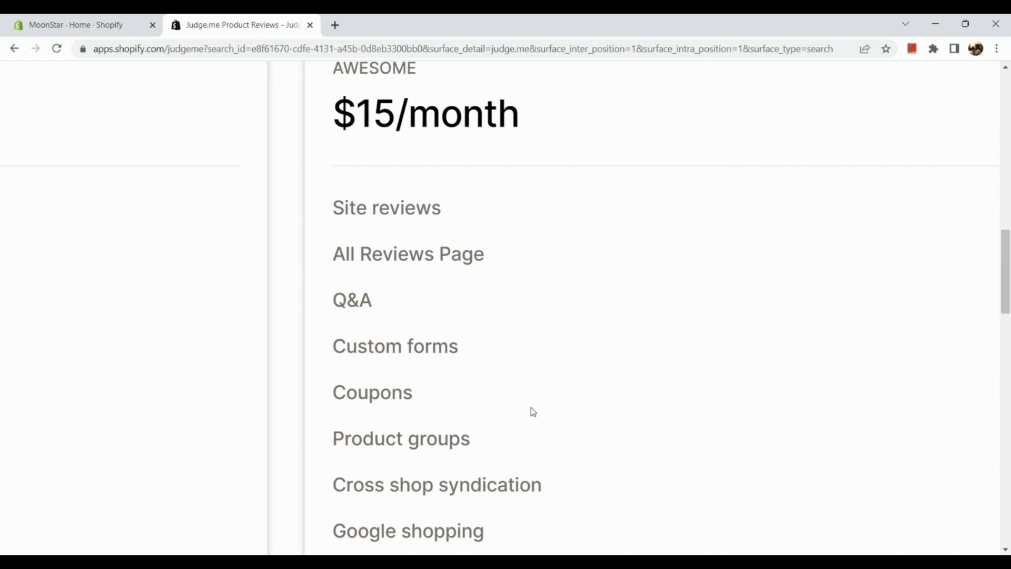
pyautogui.scroll(-5, 533, 412)
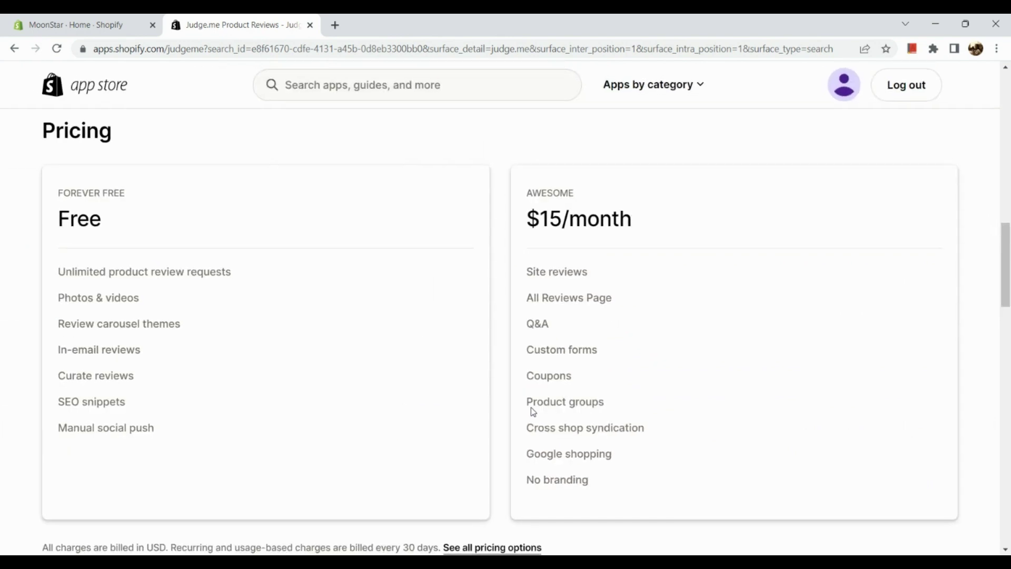
pyautogui.scroll(5, 666, 355)
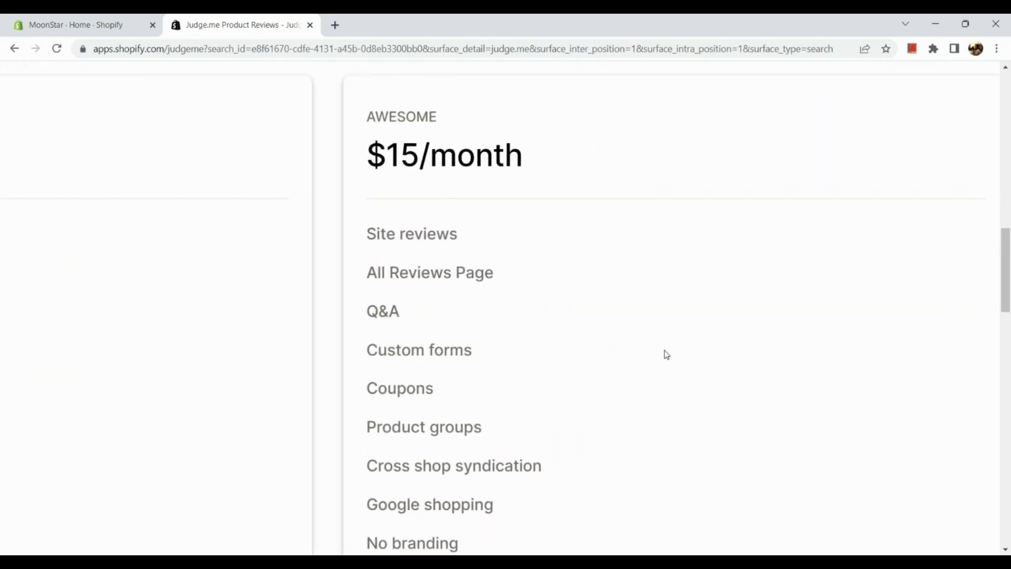
pyautogui.hscroll(2, 666, 355)
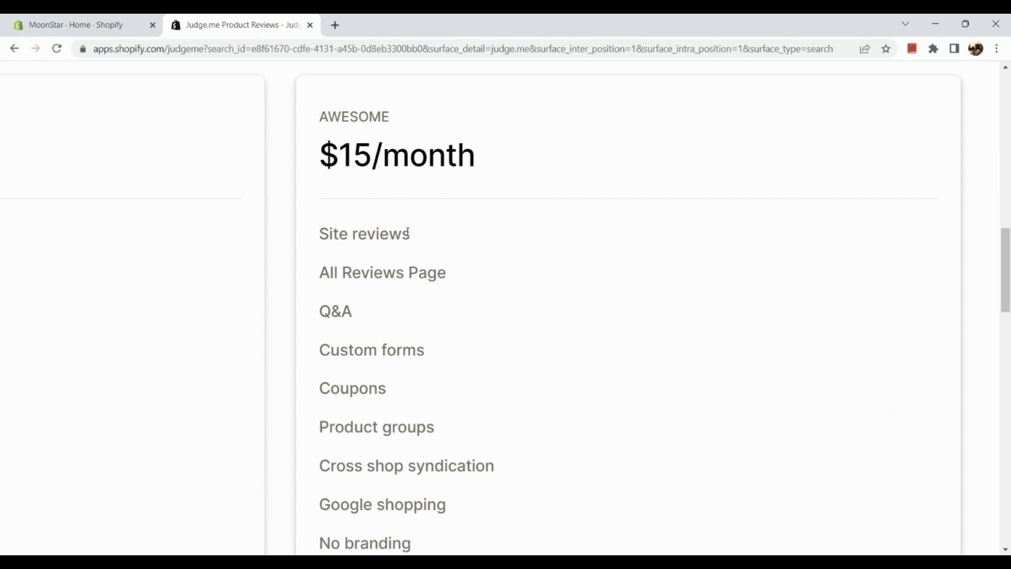
pyautogui.scroll(-1, 401, 274)
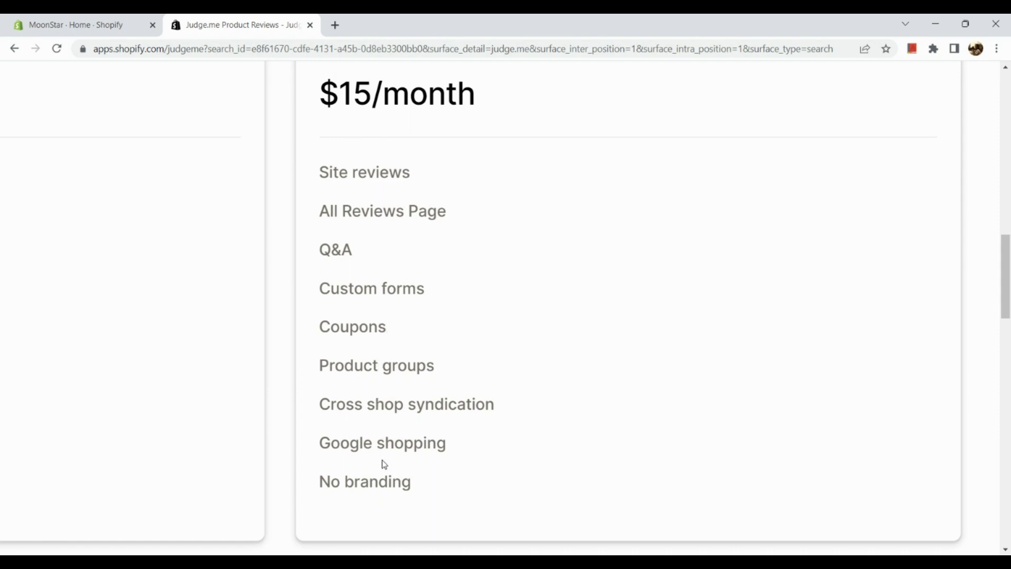
# Add the Judge.me Product Reviews app from its listing and approve its installation on the MoonStar store
pyautogui.hotkey('ctrl', '0')
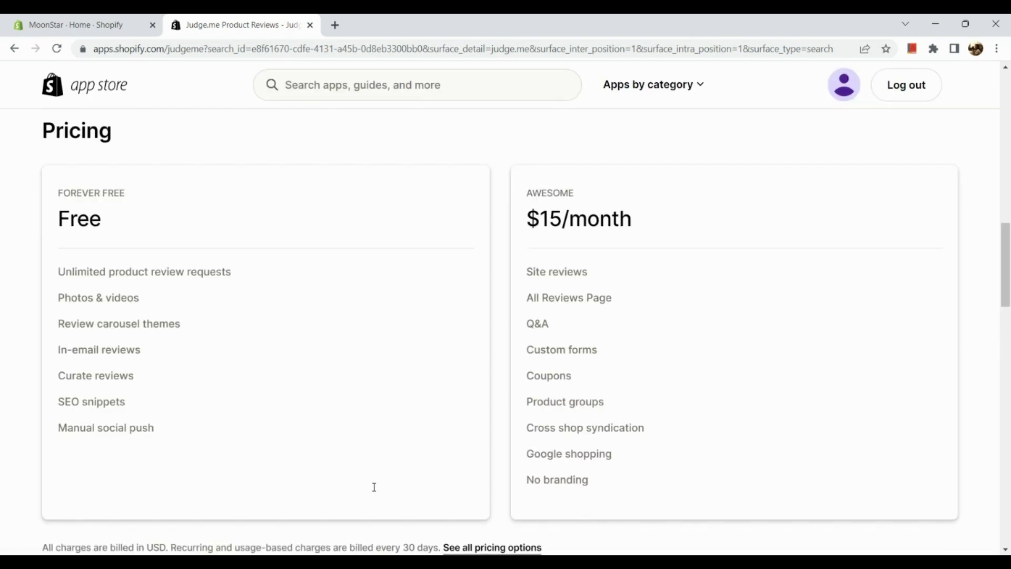
pyautogui.scroll(-9, 374, 486)
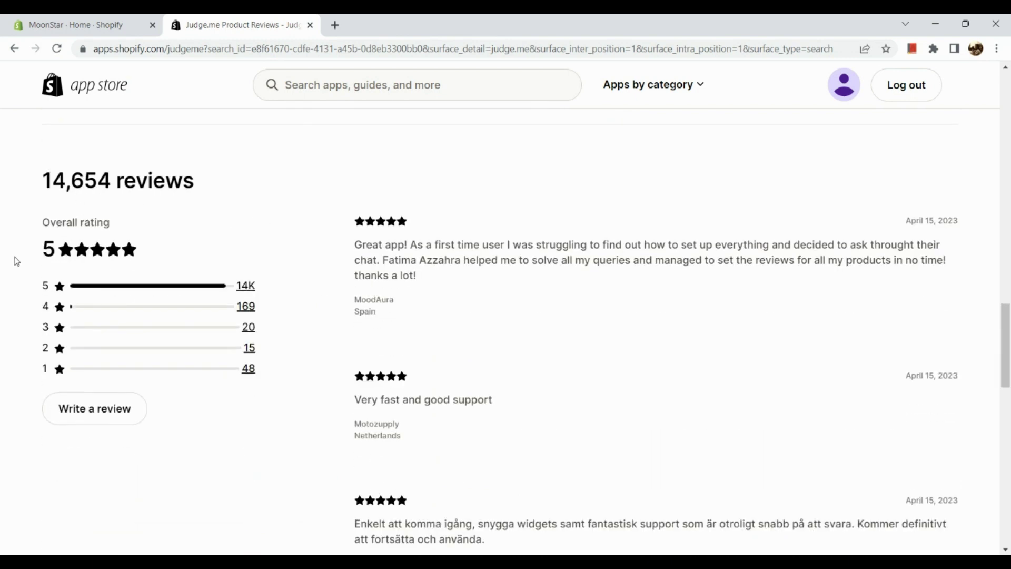
pyautogui.scroll(20, 60, 235)
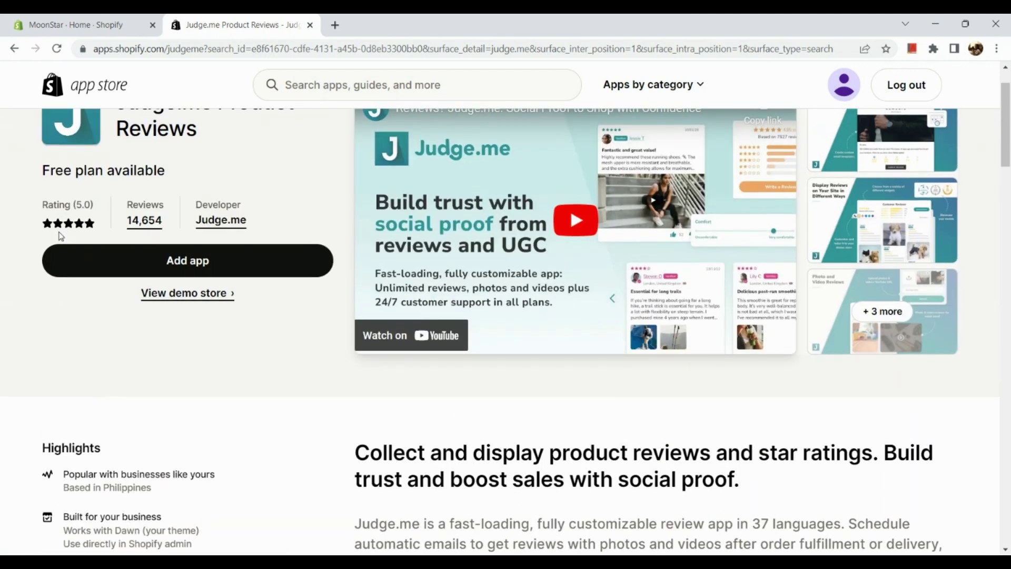
pyautogui.scroll(2, 60, 236)
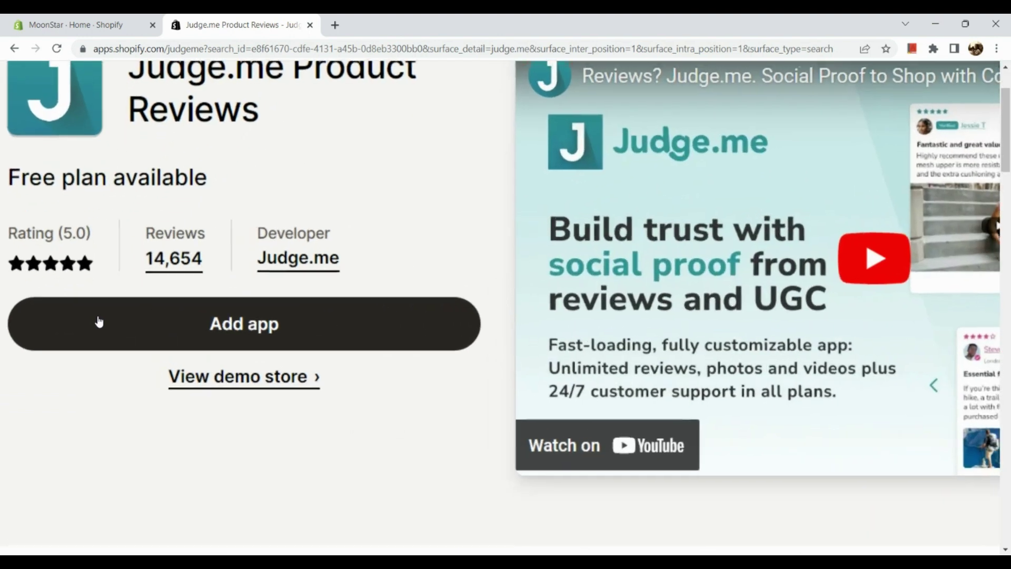
pyautogui.click(98, 321)
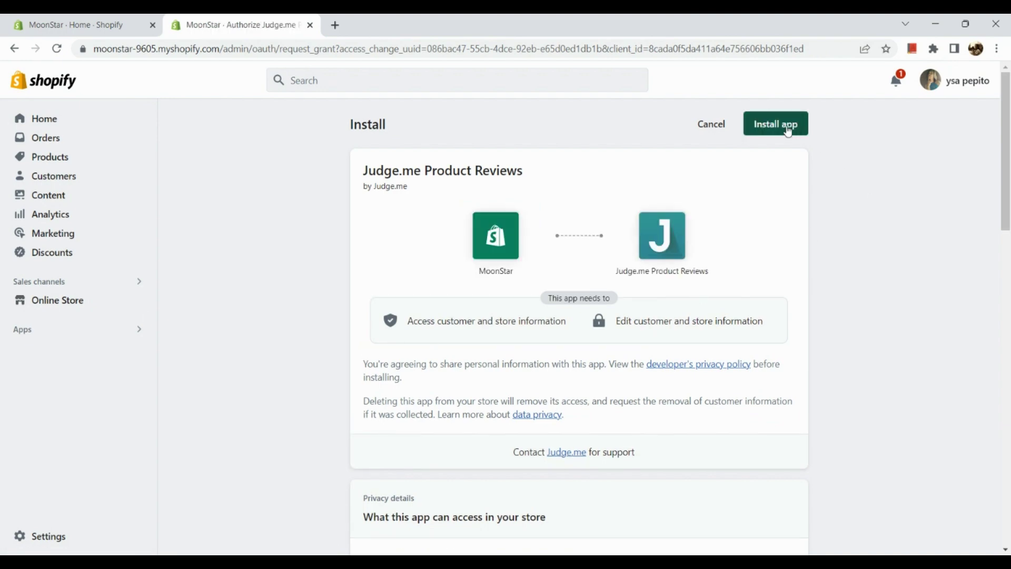
pyautogui.scroll(5, 787, 131)
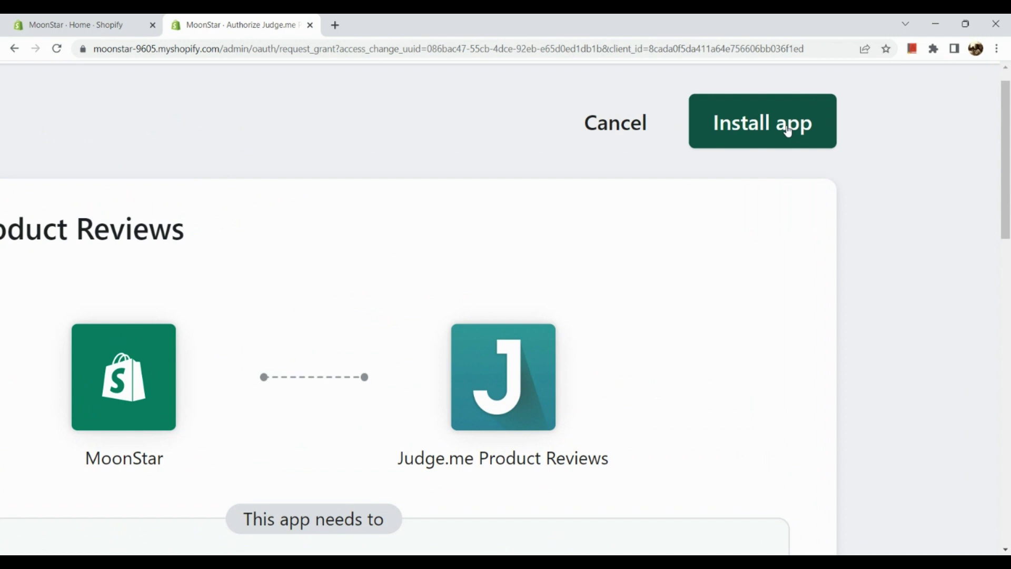
pyautogui.click(788, 131)
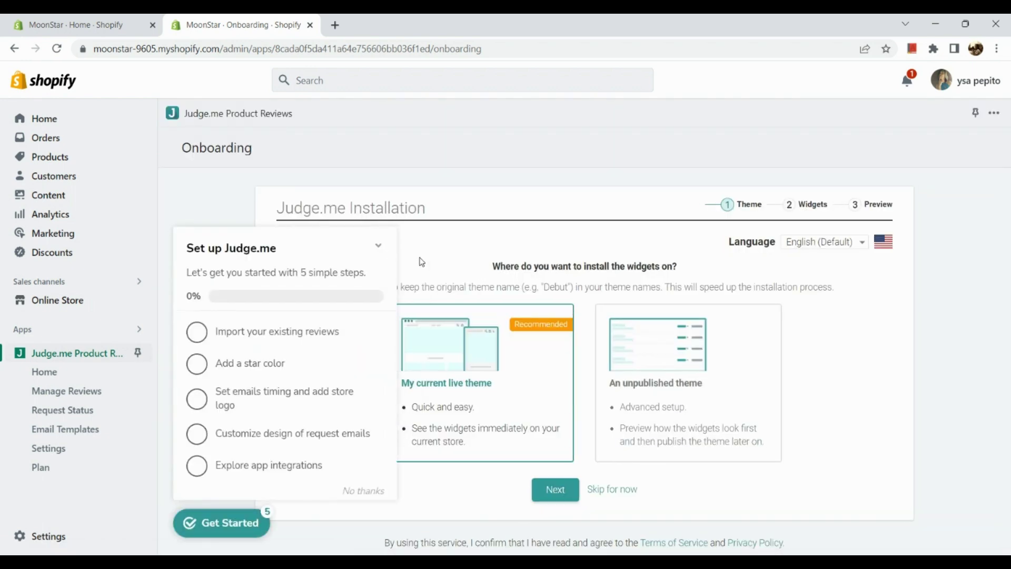
# Collapse the setup checklist and choose the unpublished Dawn theme as the place to install the widgets
pyautogui.click(381, 248)
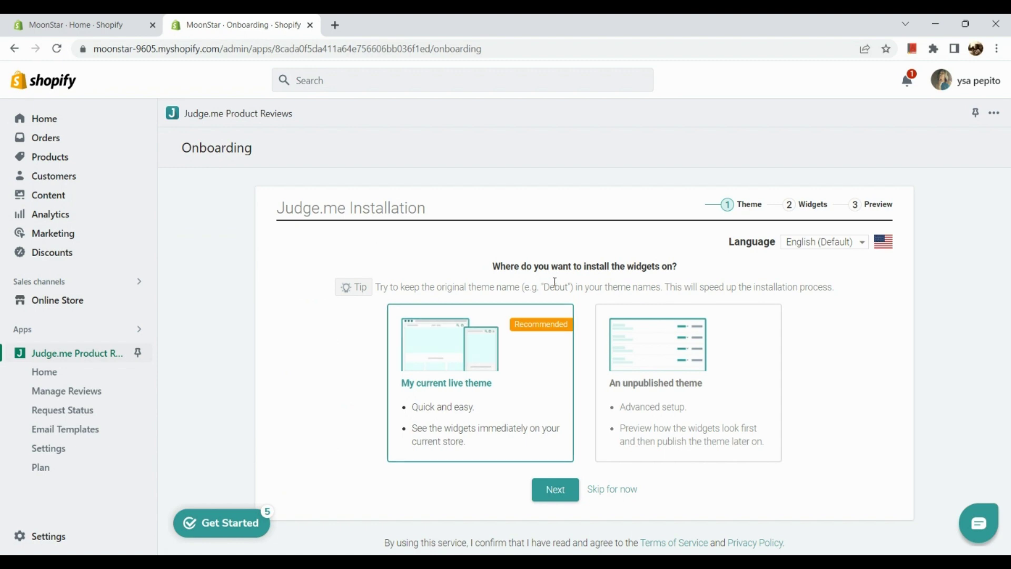
pyautogui.scroll(-5, 555, 282)
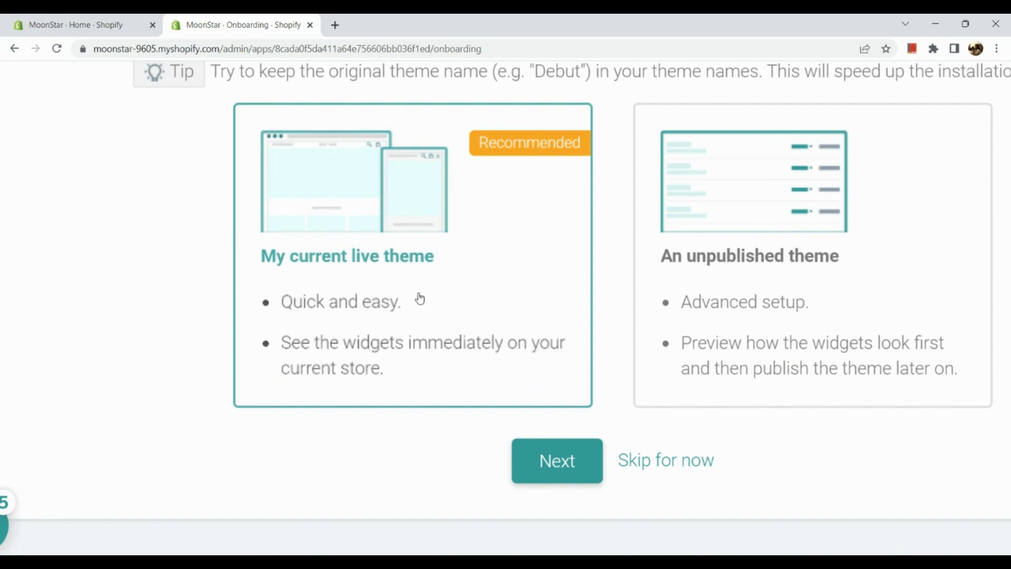
pyautogui.click(713, 305)
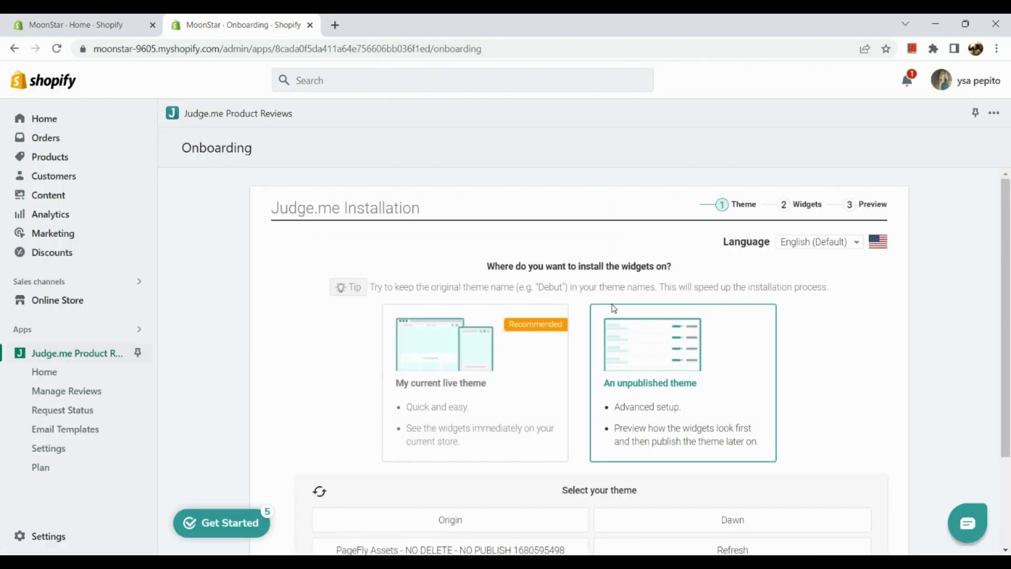
pyautogui.scroll(-2, 760, 175)
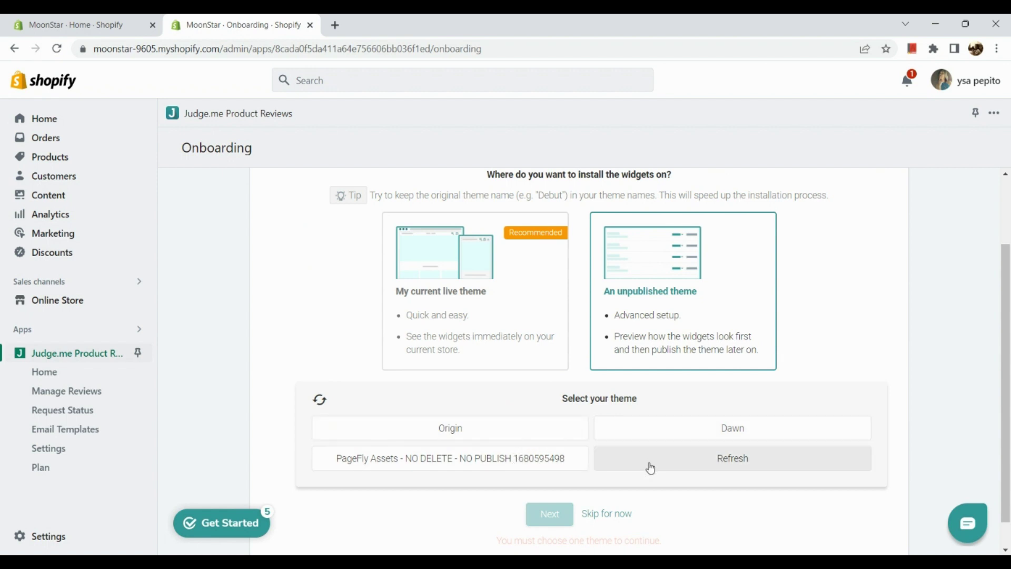
pyautogui.click(730, 440)
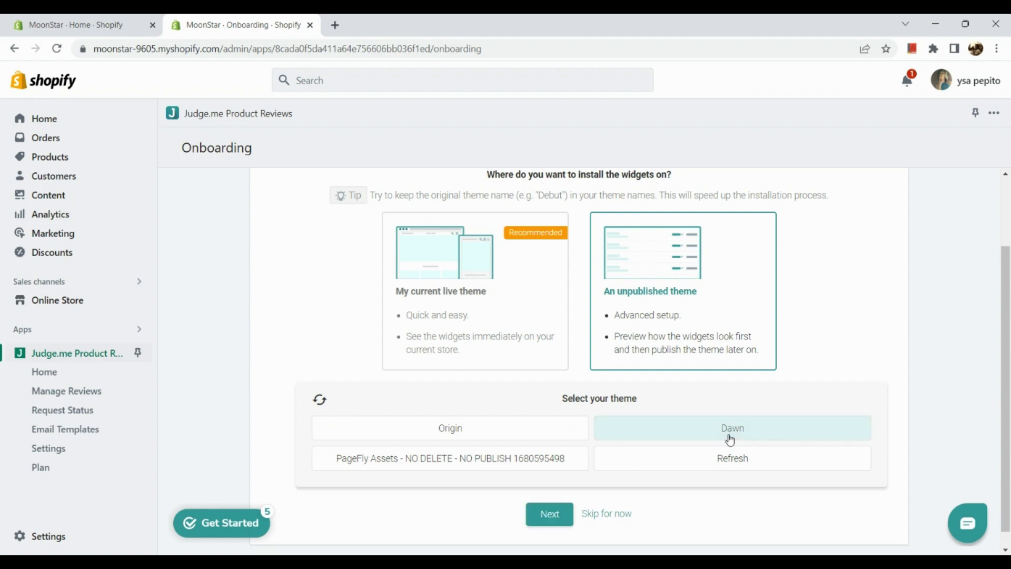
pyautogui.click(567, 516)
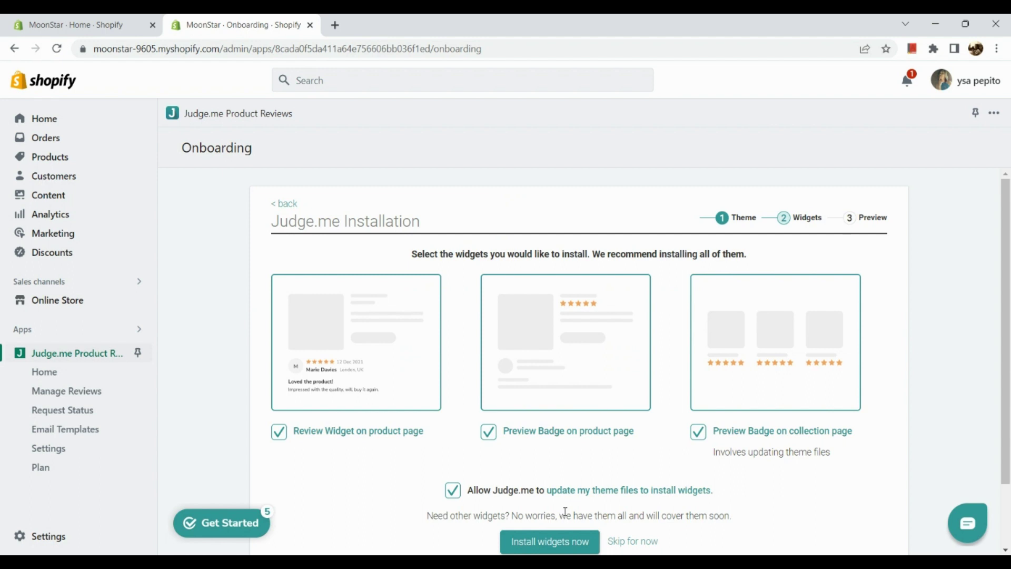
# Install the product page Review Widget and the product and collection page Preview Badges, allowing Judge.me to update the theme files
pyautogui.scroll(-1, 566, 512)
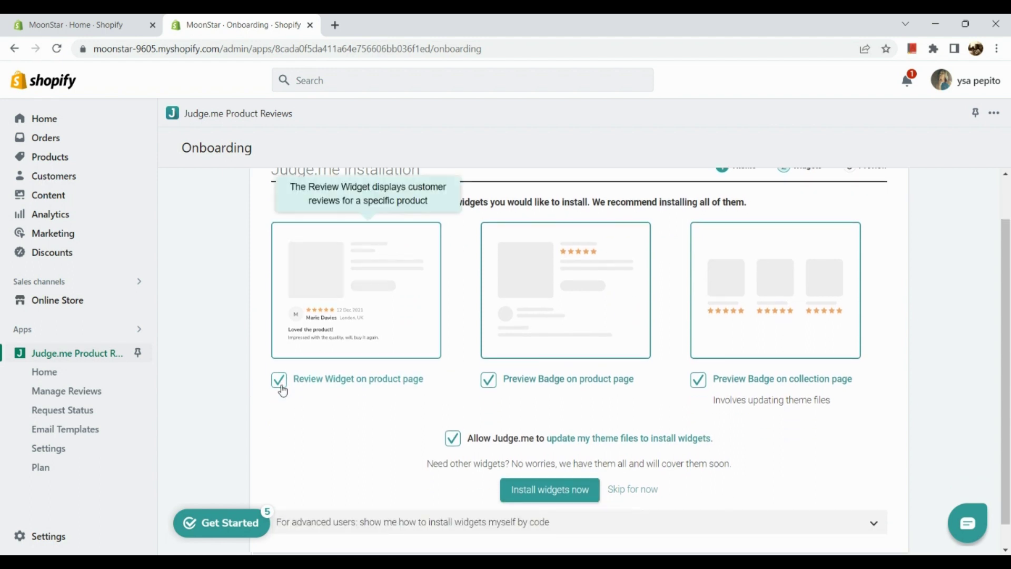
pyautogui.click(699, 380)
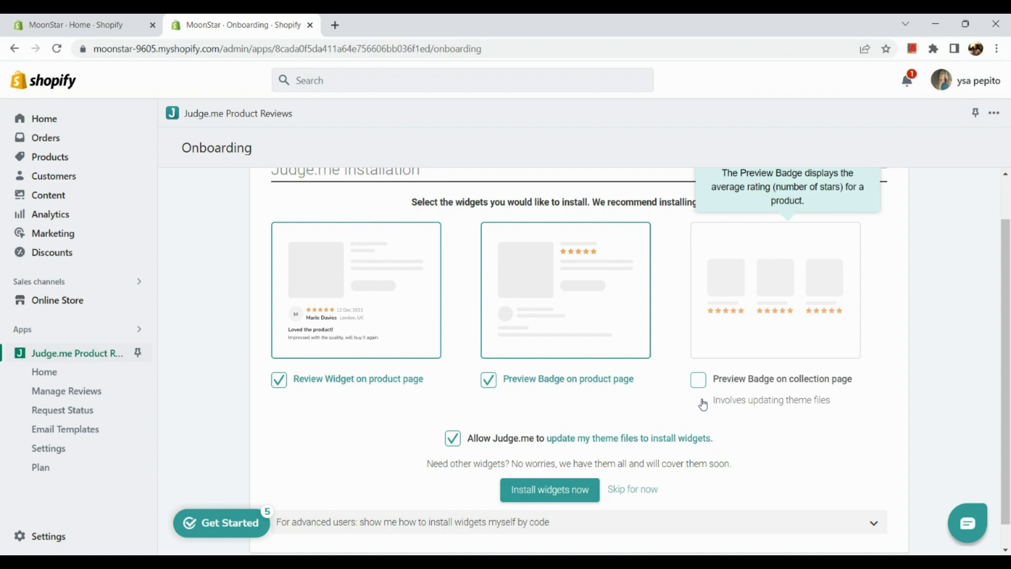
pyautogui.click(699, 381)
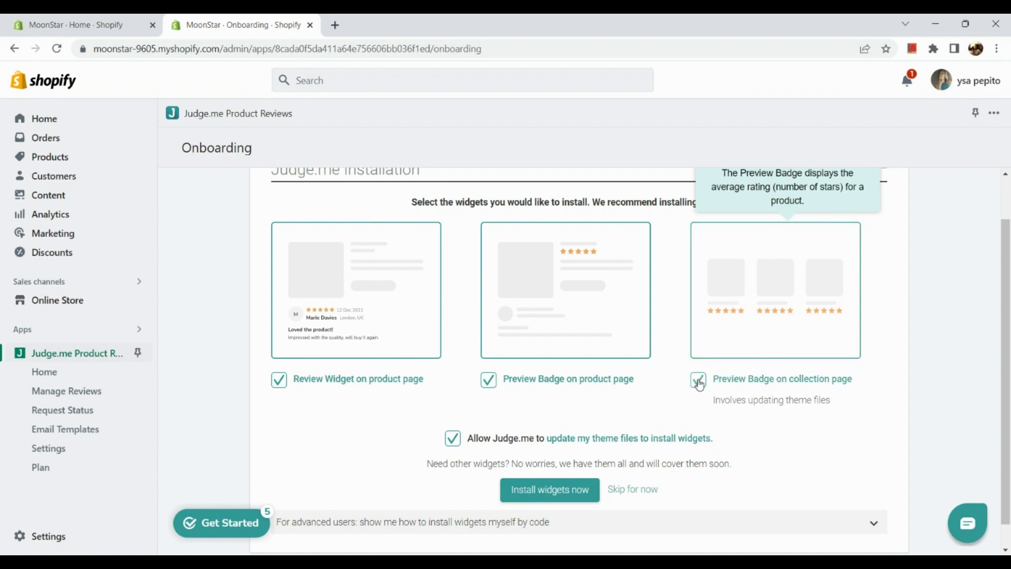
pyautogui.click(545, 495)
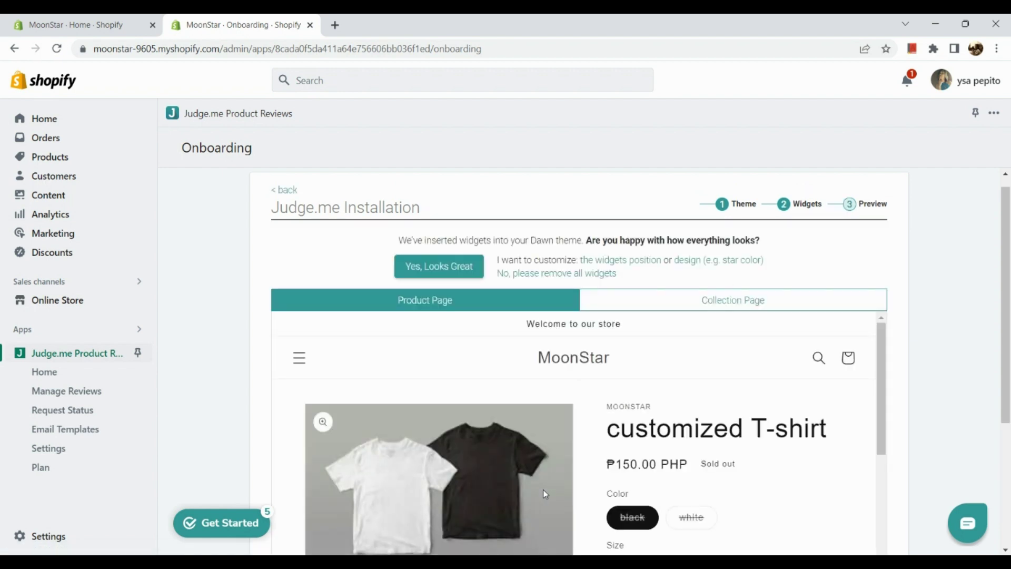
# Examine the installation previews of the product page and the collection page from top to bottom
pyautogui.scroll(-2, 608, 387)
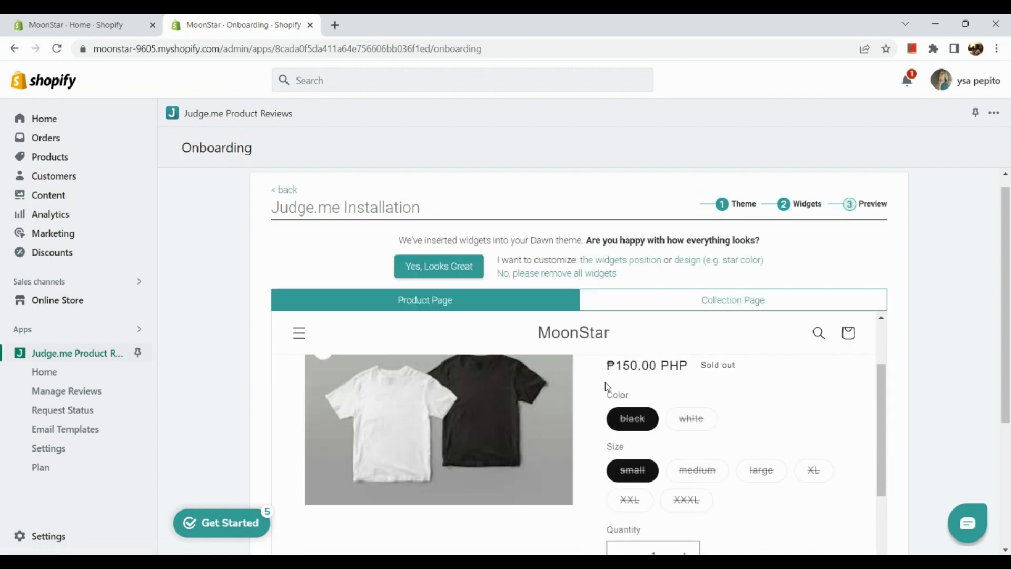
pyautogui.scroll(-3, 623, 467)
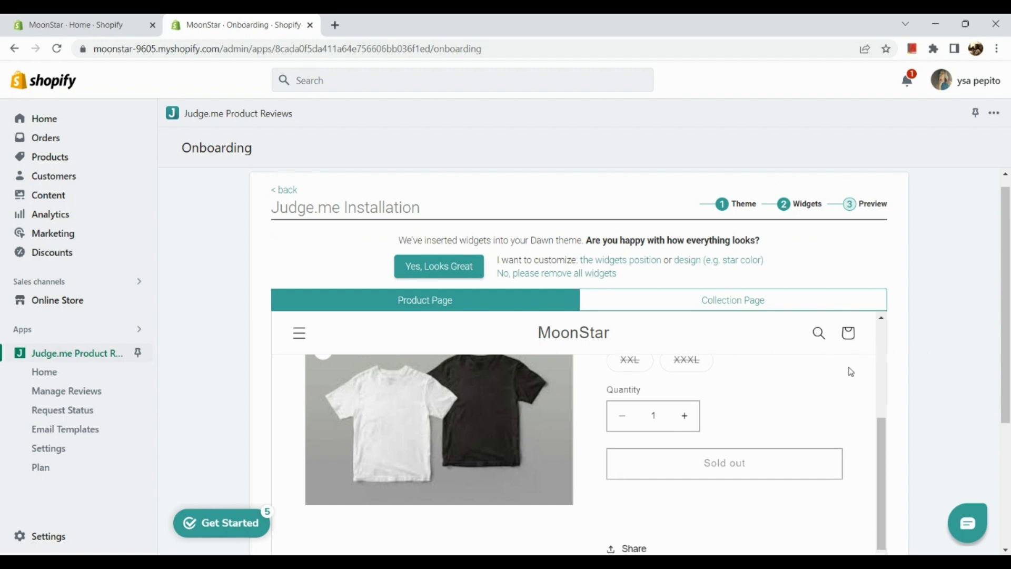
pyautogui.scroll(-6, 845, 385)
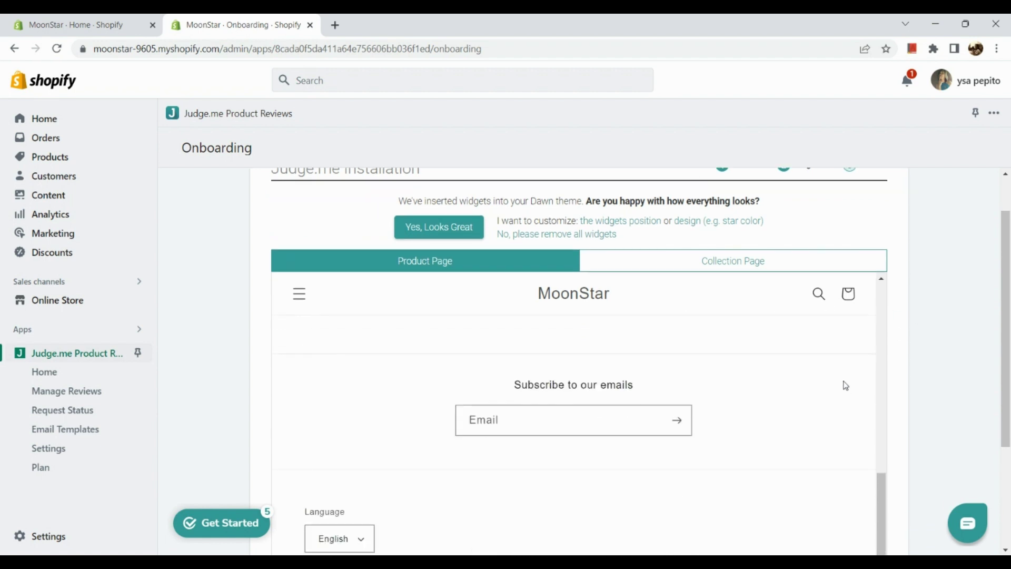
pyautogui.scroll(-5, 846, 385)
pyautogui.scroll(4, 846, 385)
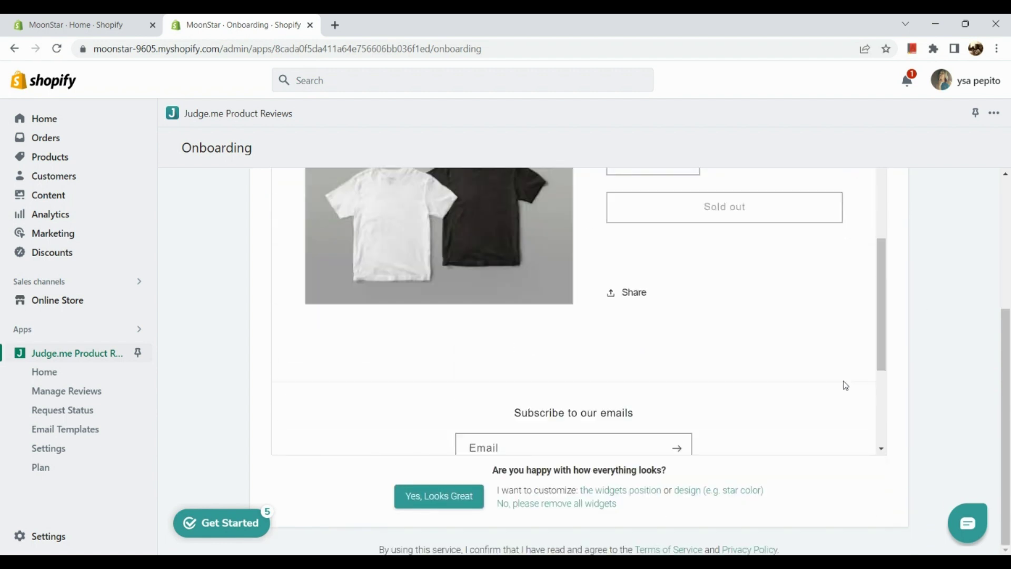
pyautogui.scroll(6, 845, 385)
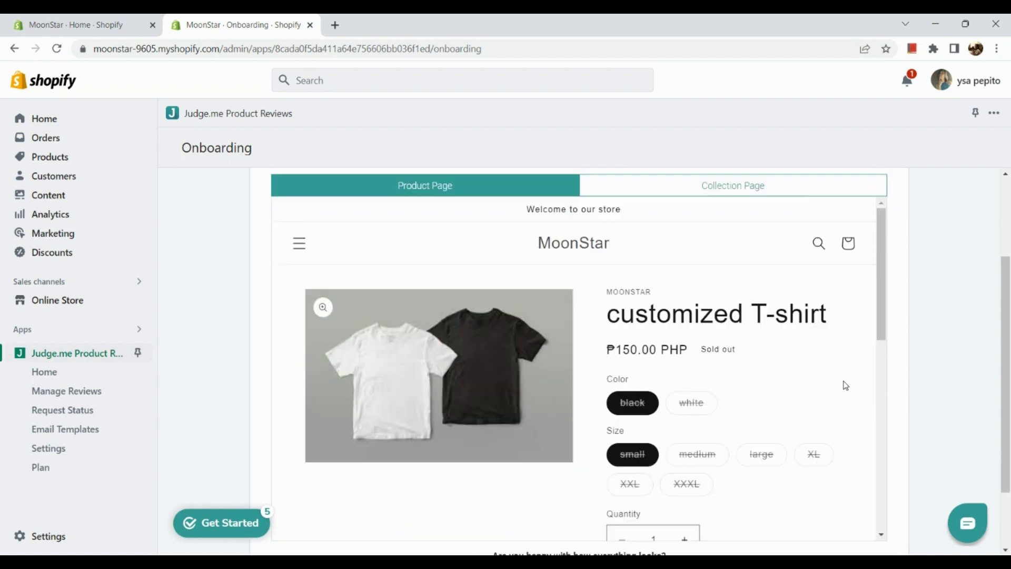
pyautogui.scroll(1, 846, 386)
pyautogui.click(748, 206)
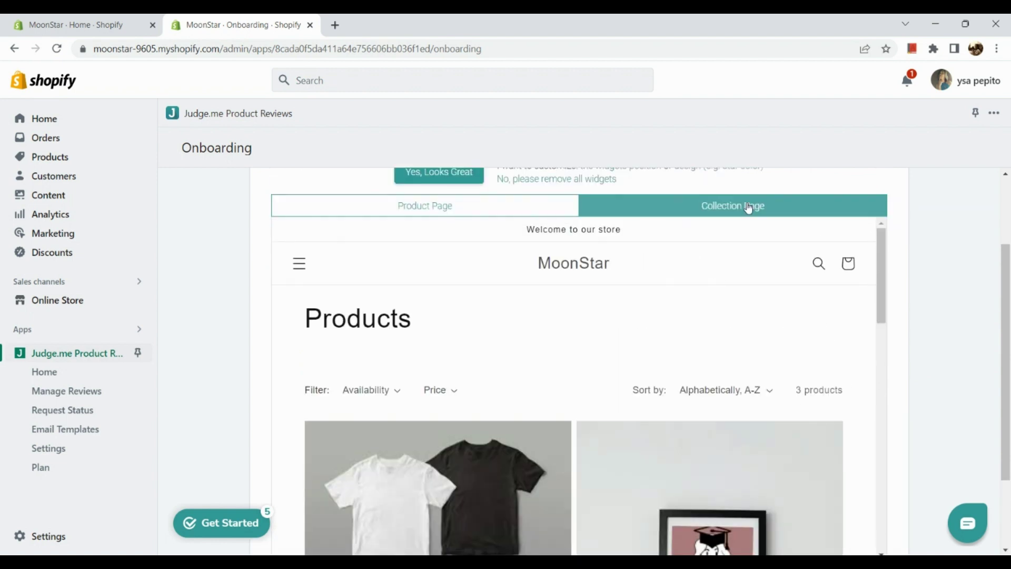
pyautogui.scroll(-6, 694, 385)
pyautogui.scroll(-6, 697, 388)
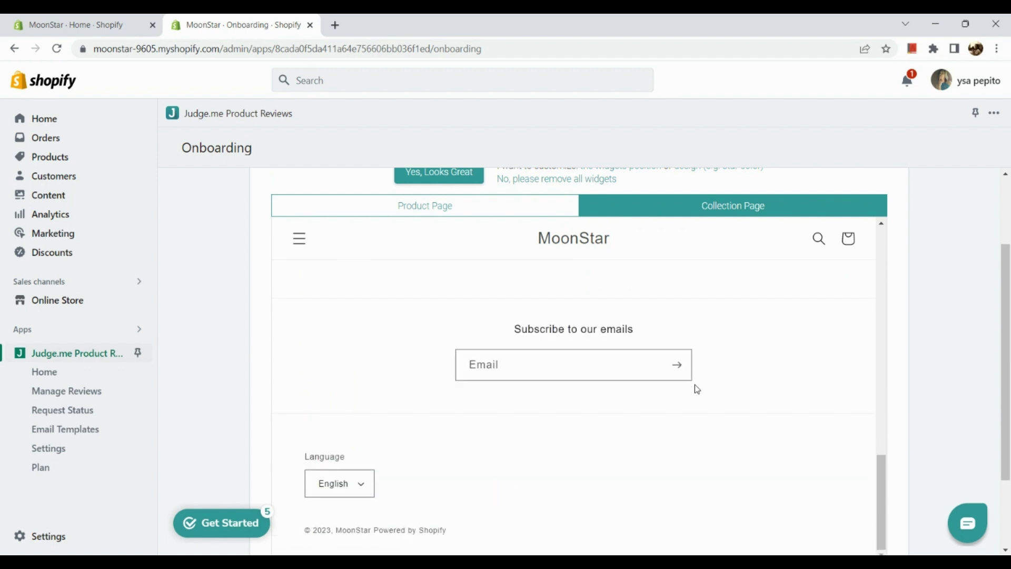
pyautogui.scroll(4, 697, 389)
pyautogui.scroll(10, 697, 389)
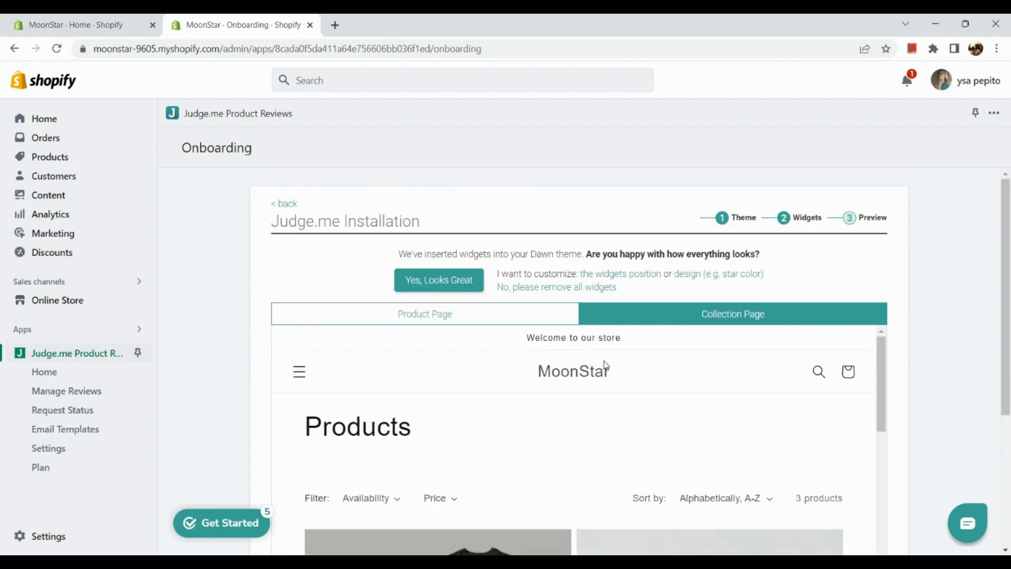
# Approve the widget appearance from the product page preview and dismiss the Klaviyo promotion on the Judge.me home page
pyautogui.click(535, 315)
pyautogui.scroll(-10, 581, 417)
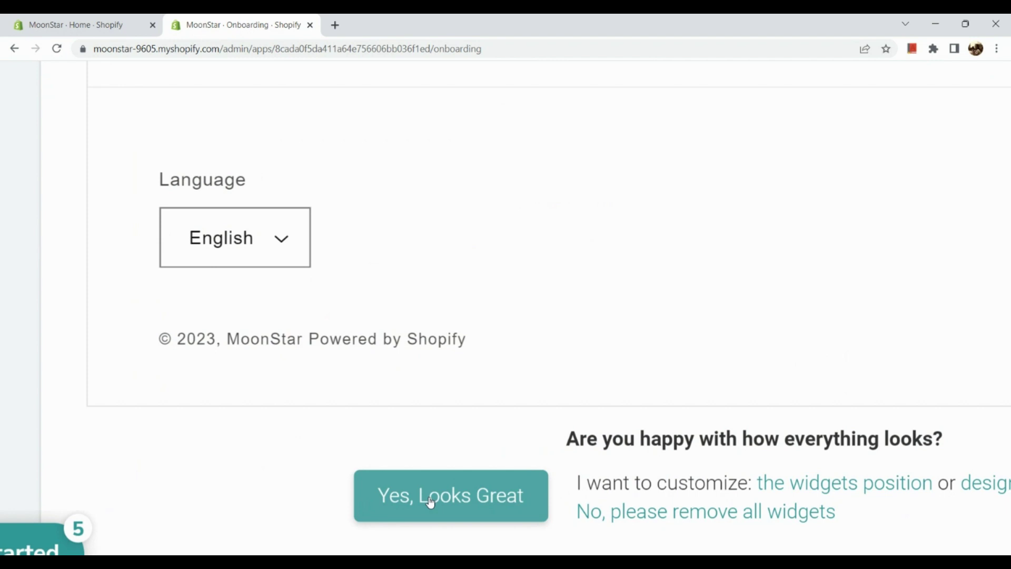
pyautogui.click(430, 500)
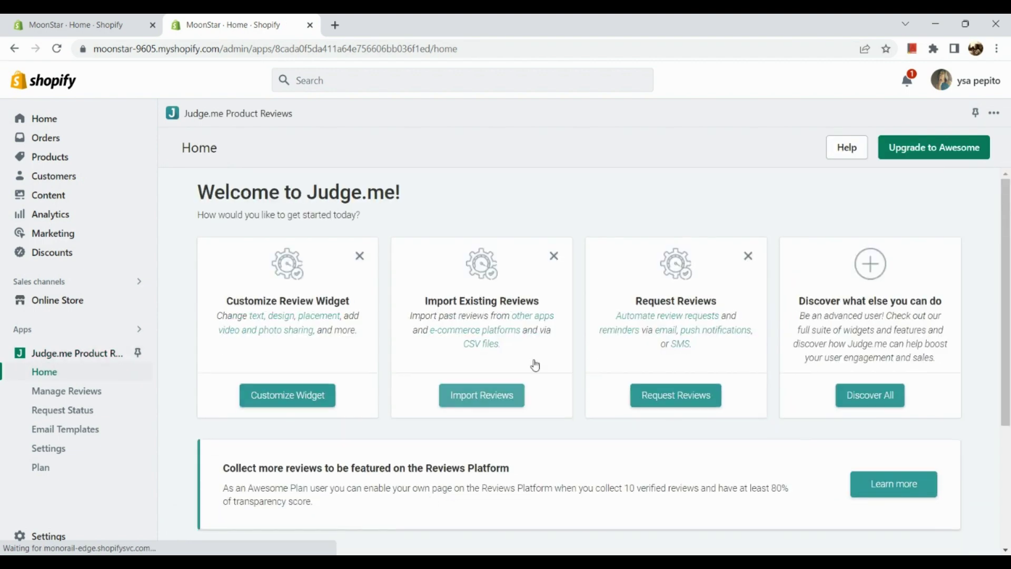
pyautogui.scroll(-2, 568, 329)
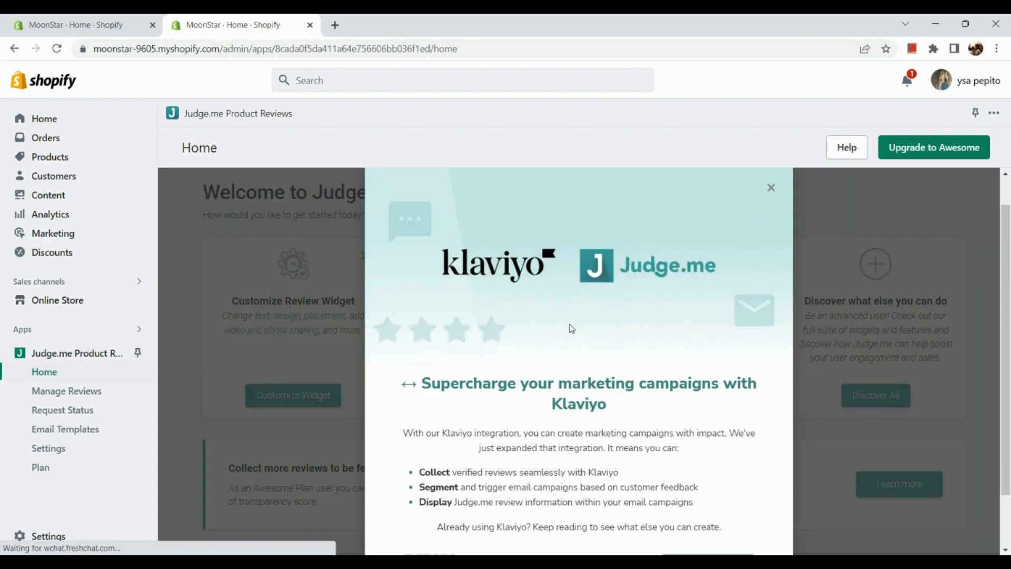
pyautogui.scroll(2, 572, 329)
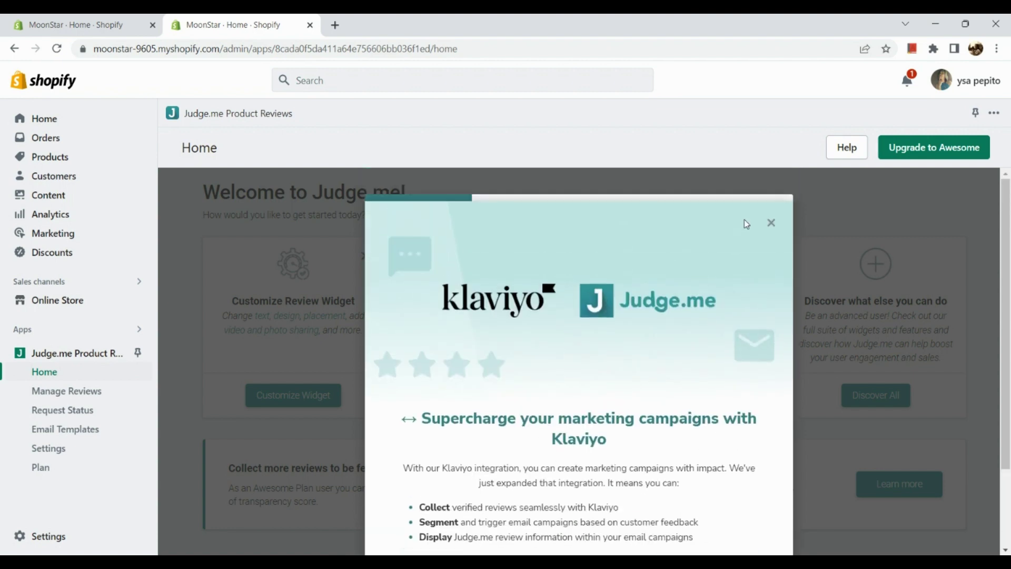
pyautogui.click(769, 223)
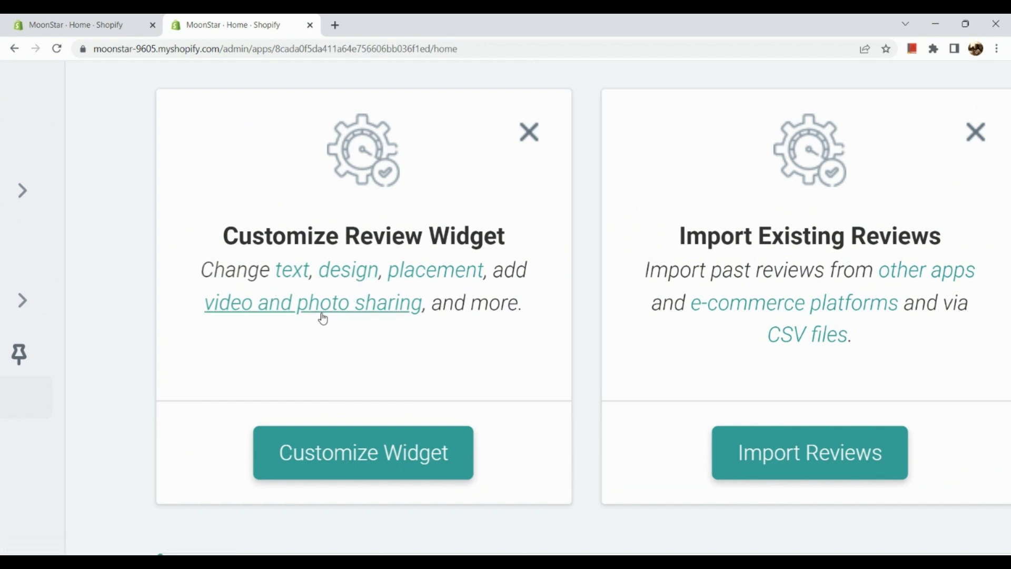
# Open the Review Widget customization settings and look over the Widget Header options, including widget color and Judge.me Medals
pyautogui.click(396, 449)
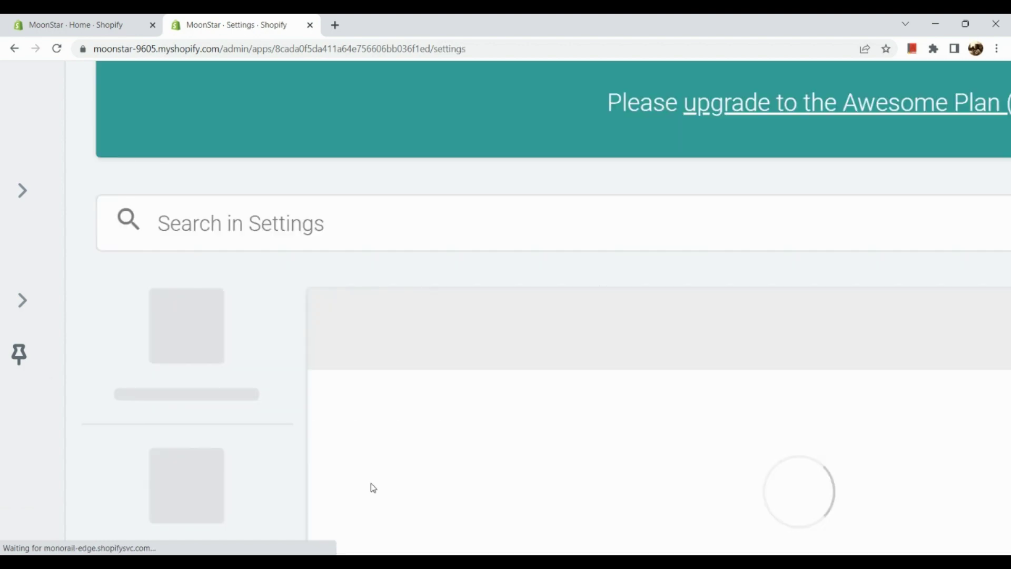
pyautogui.scroll(-15, 482, 273)
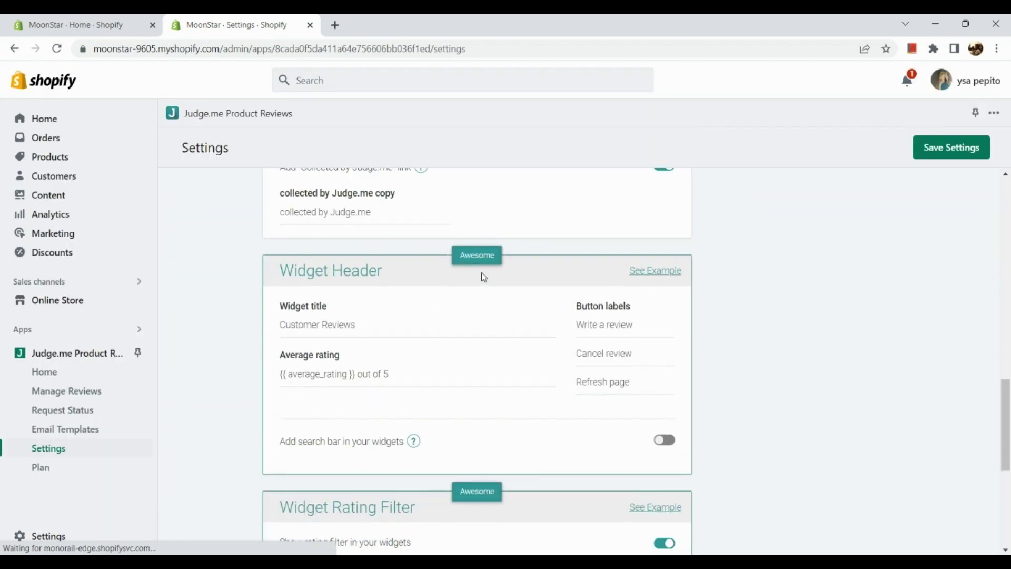
pyautogui.scroll(9, 481, 273)
pyautogui.scroll(5, 483, 277)
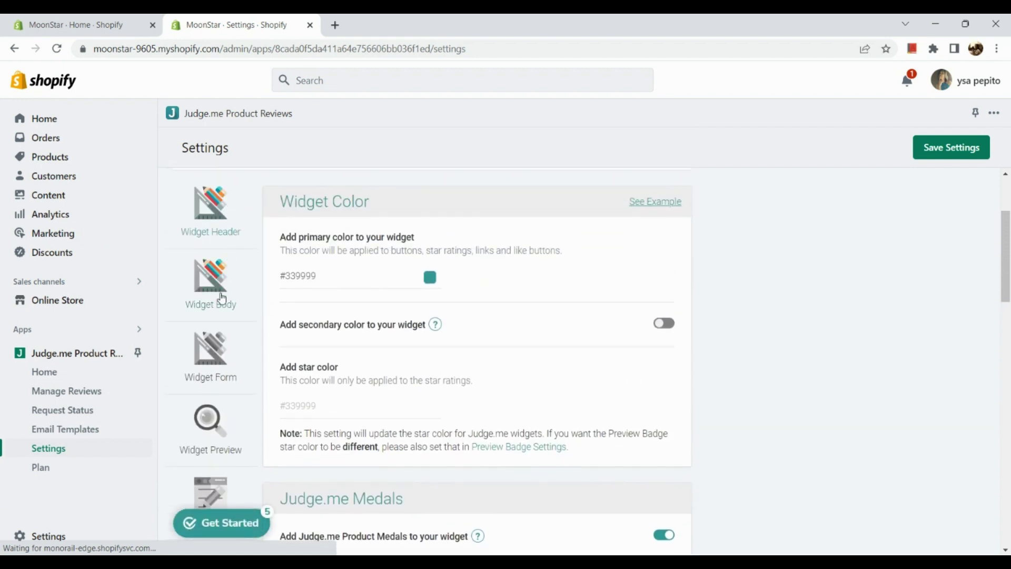
# Look through the Review Widget's Widget Body, Widget Form, Widget Preview, Widget Themes and Review Curation settings
pyautogui.click(222, 299)
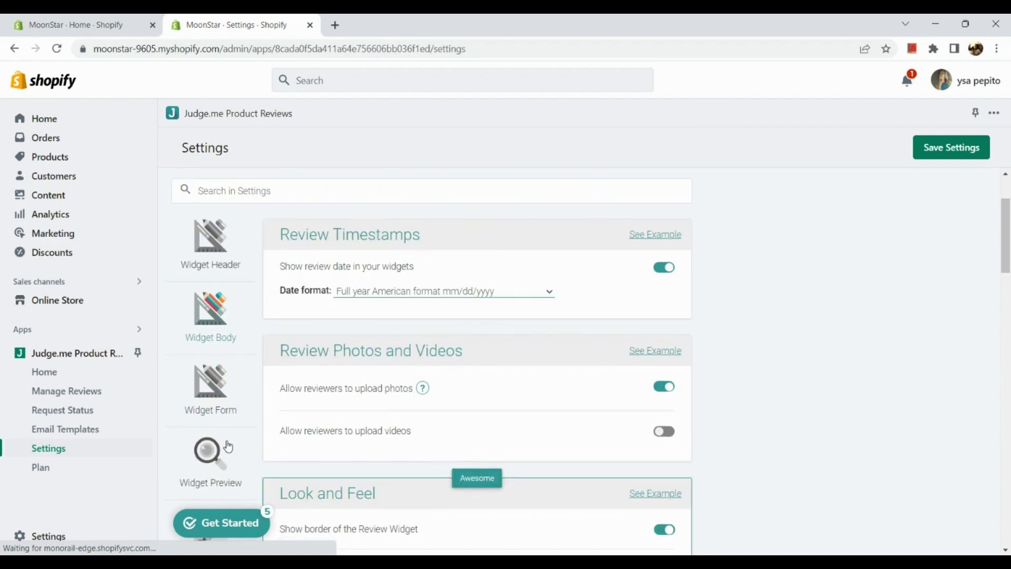
pyautogui.click(223, 378)
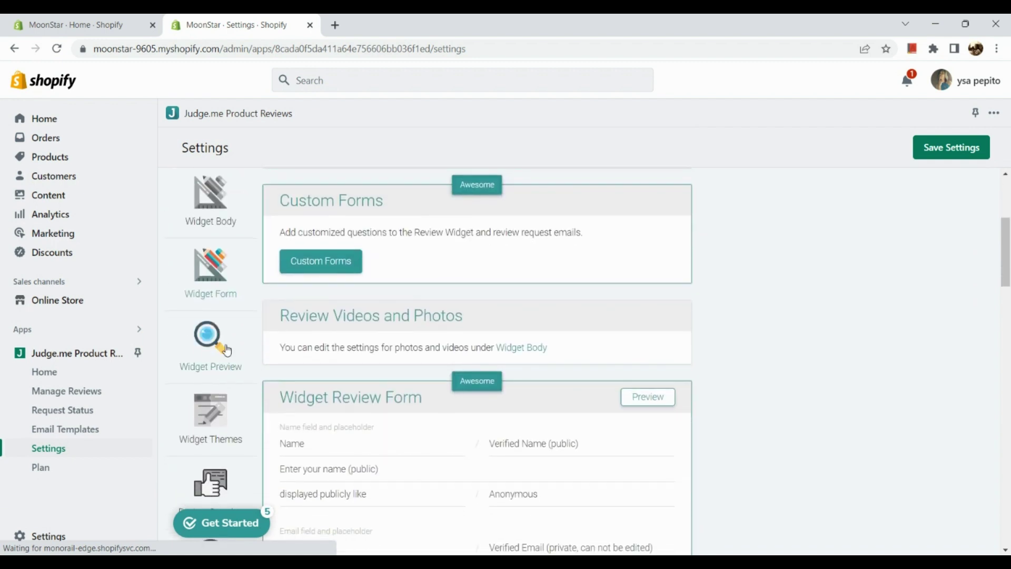
pyautogui.click(226, 347)
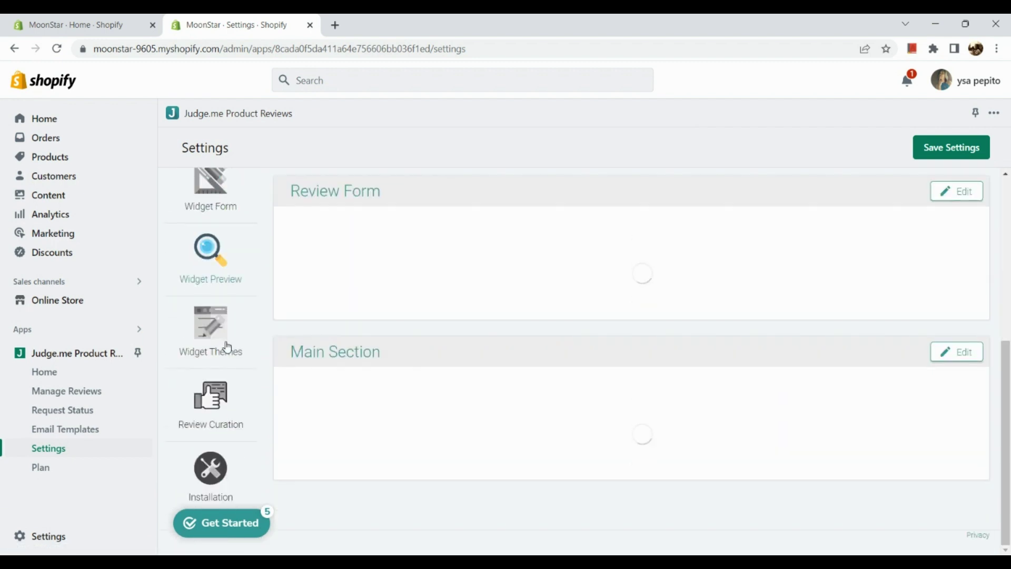
pyautogui.click(228, 324)
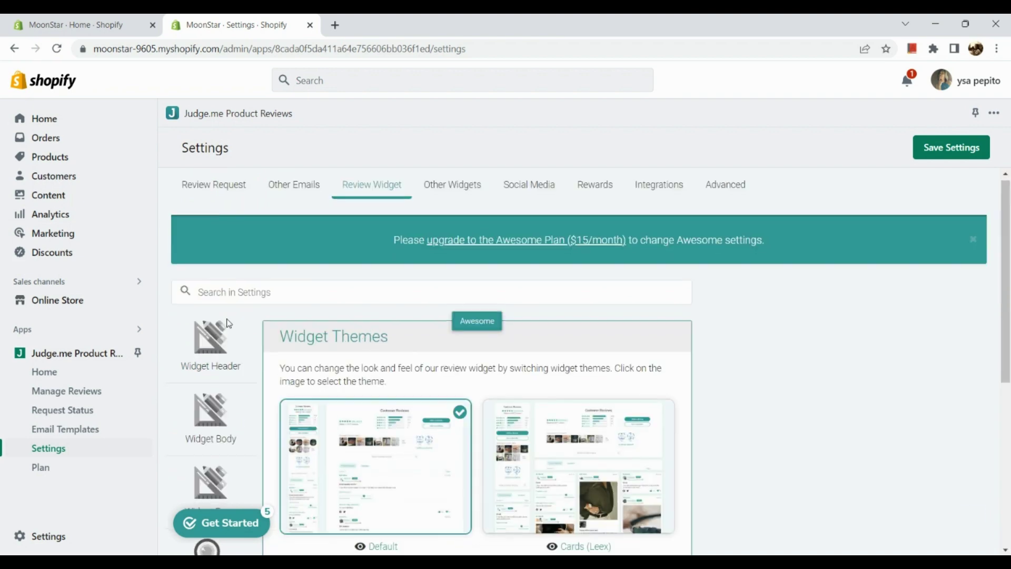
pyautogui.click(217, 406)
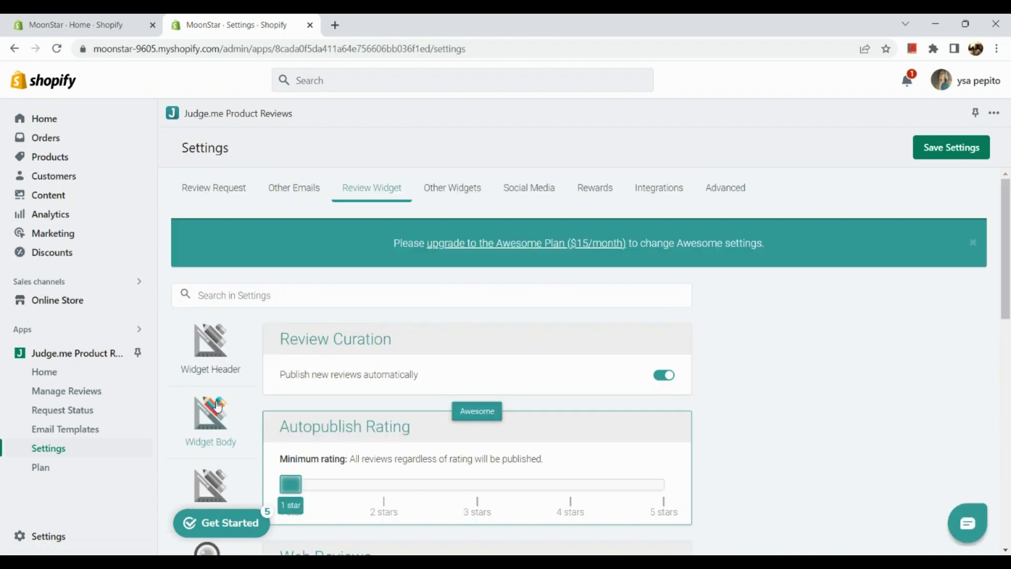
pyautogui.scroll(1, 224, 295)
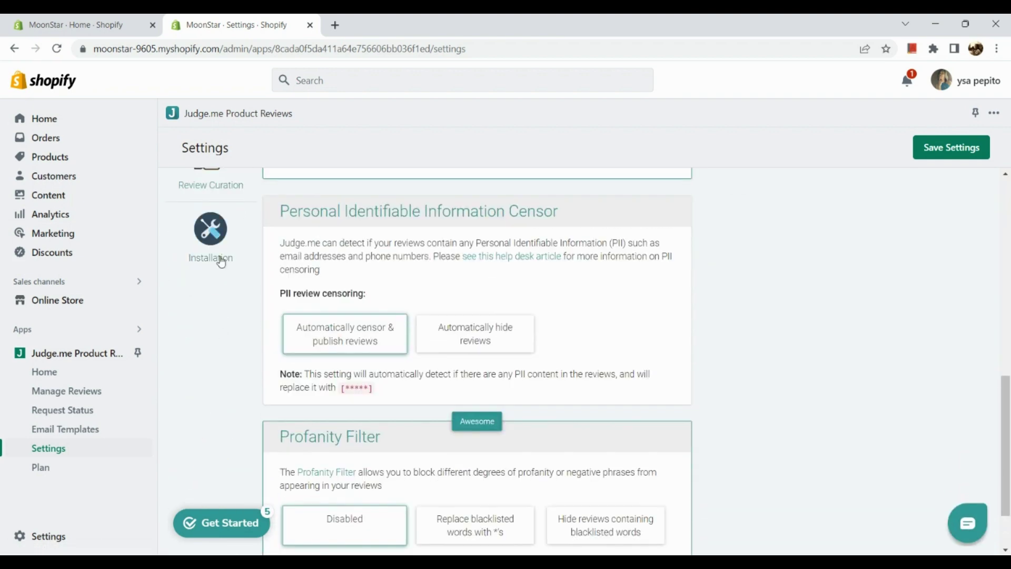
# Examine the Review Widget's installation instructions for Shopify's Theme Editor
pyautogui.click(221, 260)
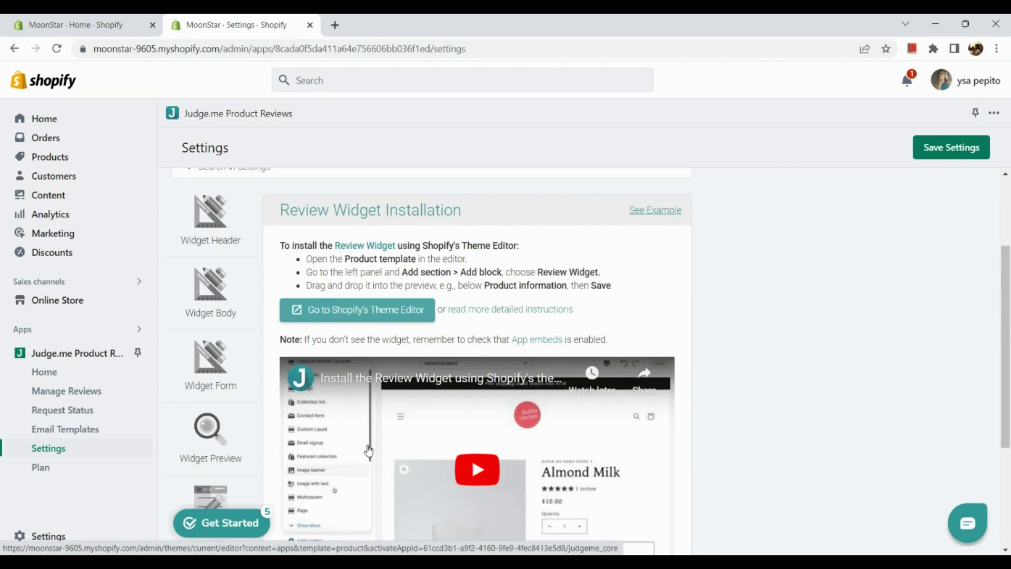
pyautogui.scroll(-4, 371, 432)
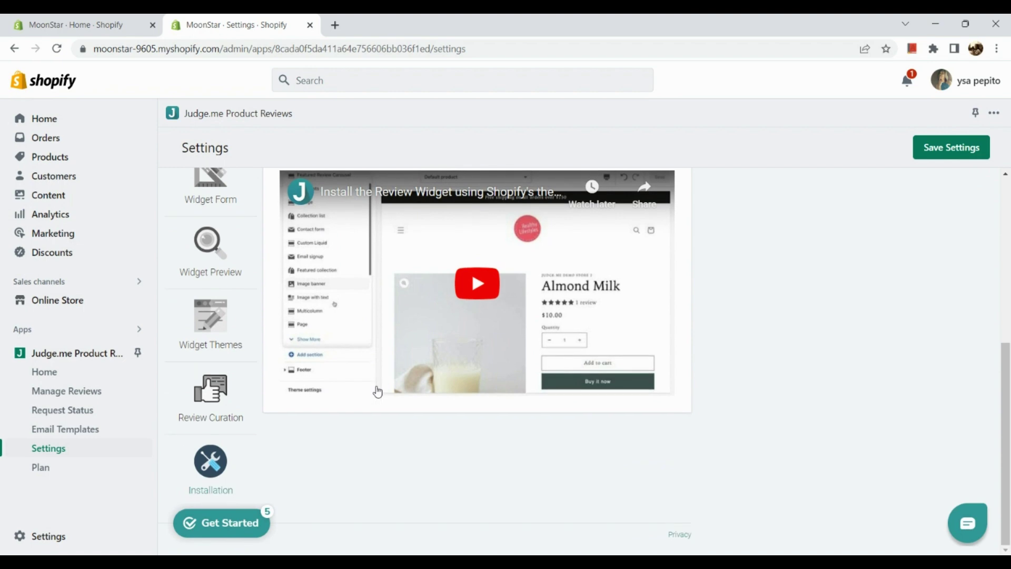
pyautogui.scroll(3, 206, 240)
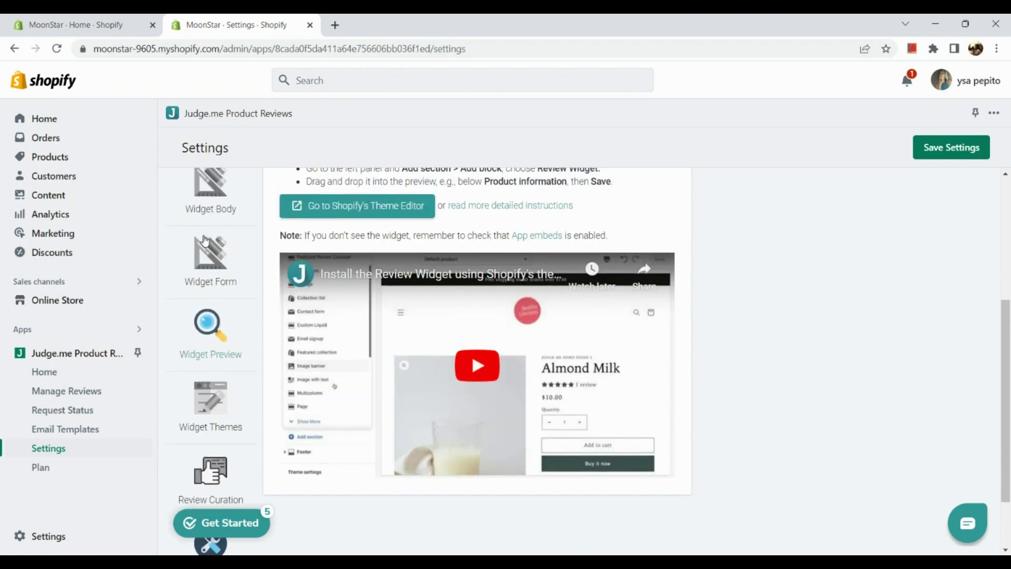
pyautogui.scroll(5, 237, 263)
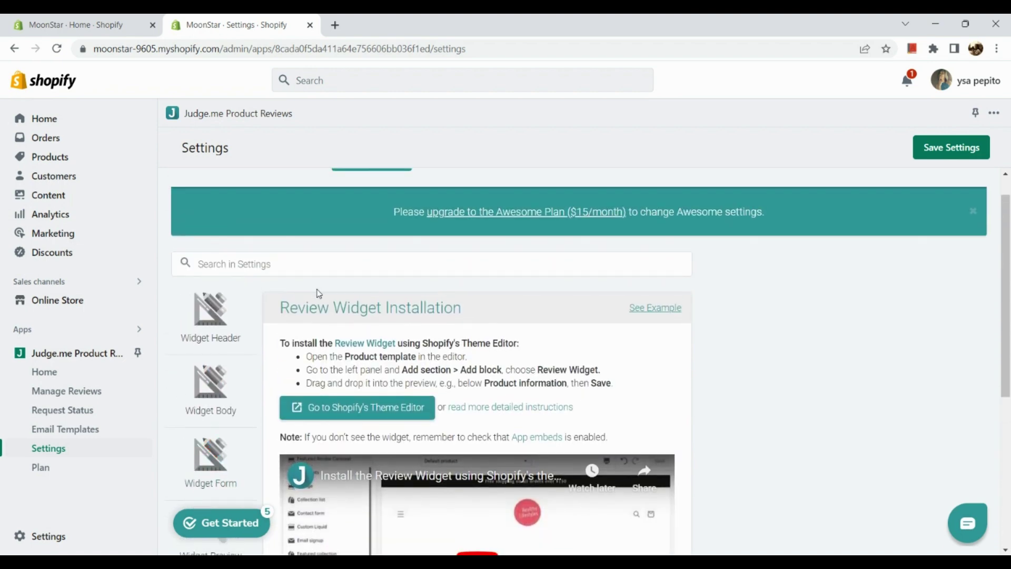
pyautogui.scroll(1, 582, 339)
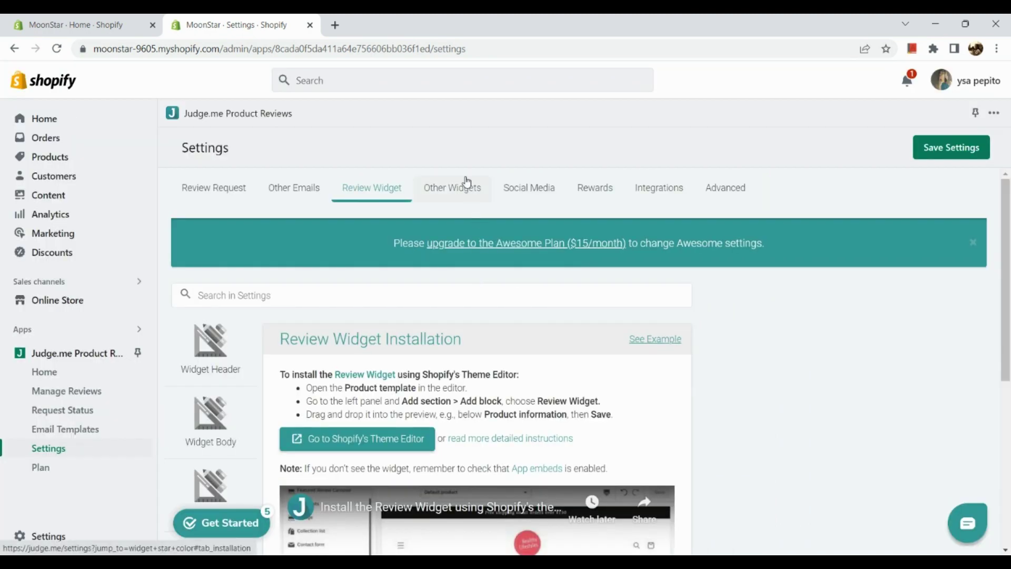
# Look through the other widgets' settings for the Preview Badge, Reviews Carousel and Judge.me Medals
pyautogui.click(466, 182)
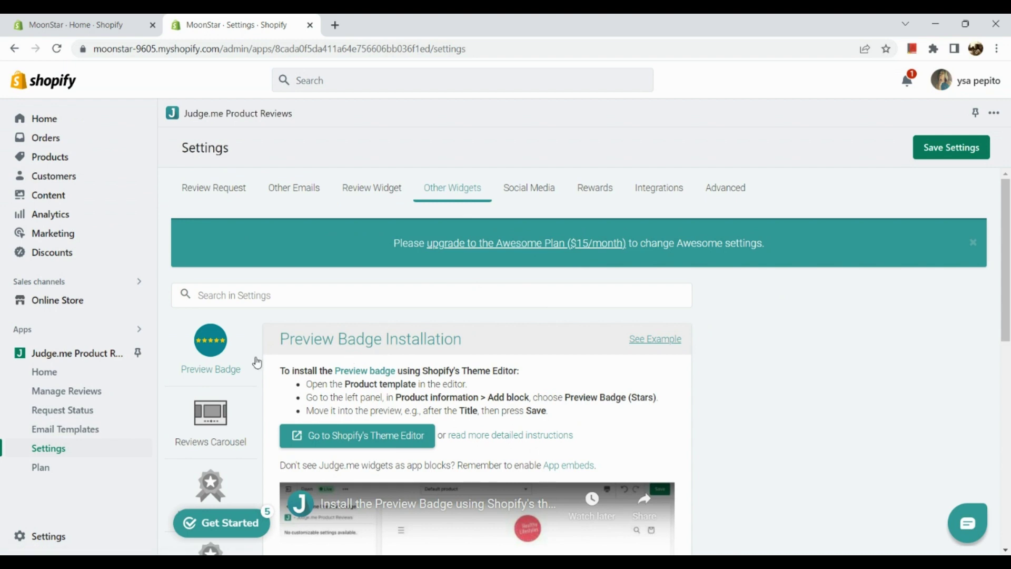
pyautogui.scroll(-3, 255, 361)
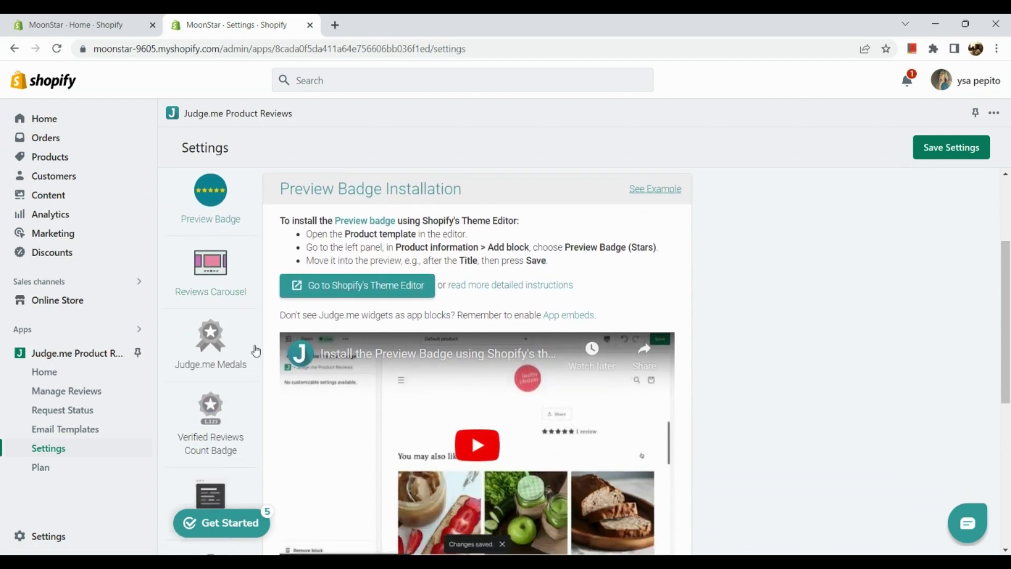
pyautogui.moveTo(321, 361)
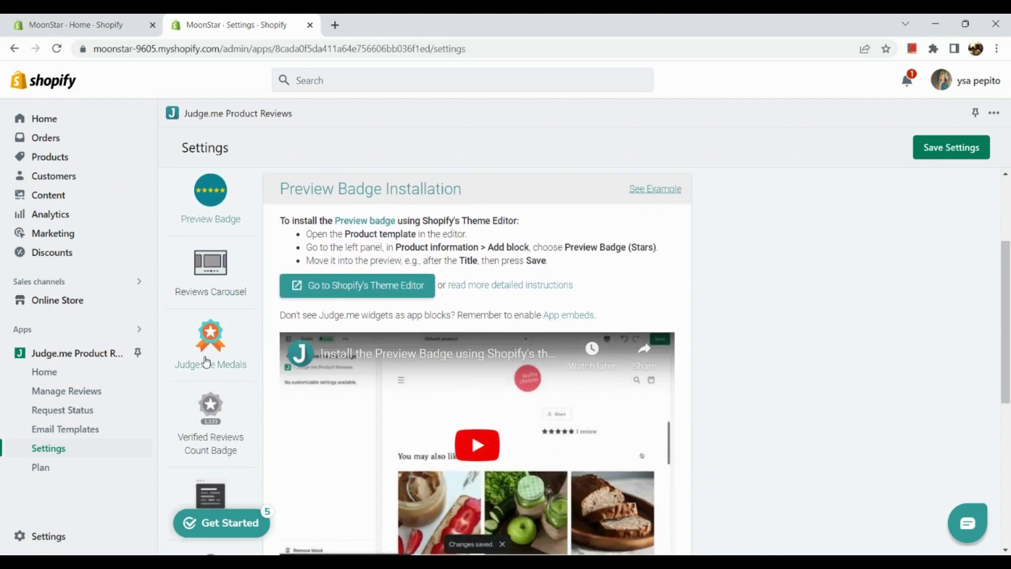
pyautogui.scroll(-1, 206, 362)
pyautogui.click(191, 225)
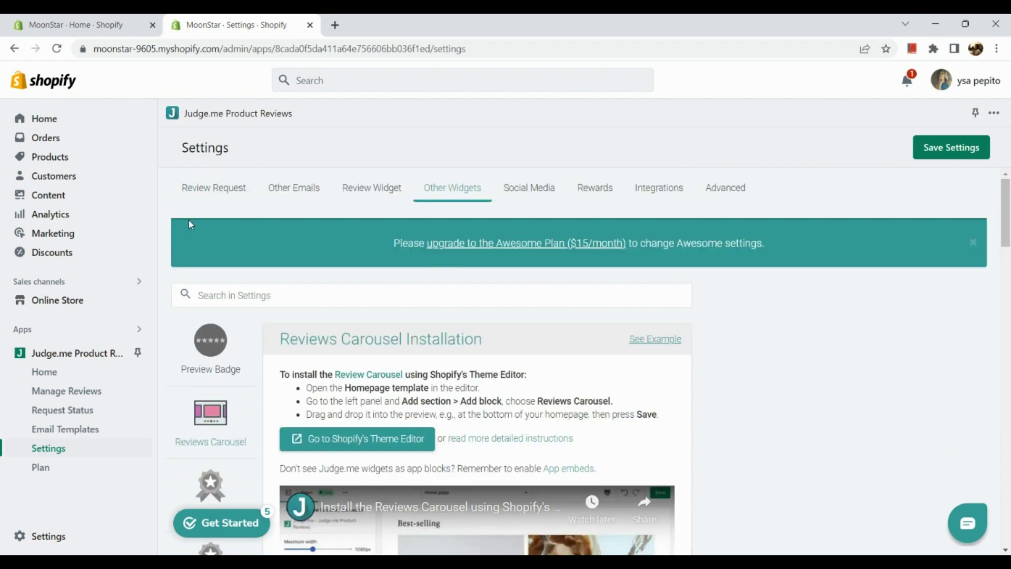
pyautogui.scroll(-1, 203, 401)
pyautogui.click(203, 401)
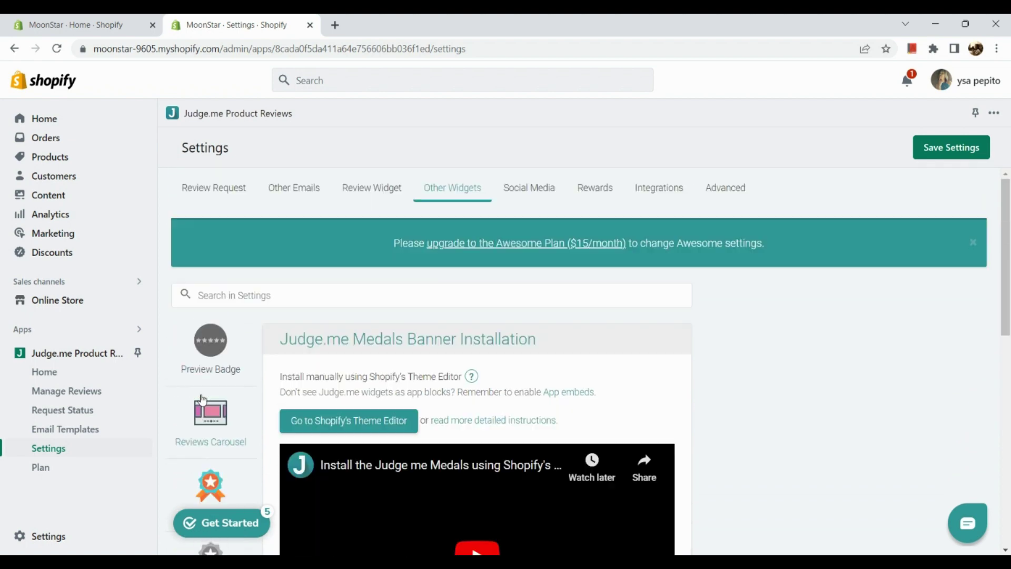
pyautogui.scroll(-5, 203, 400)
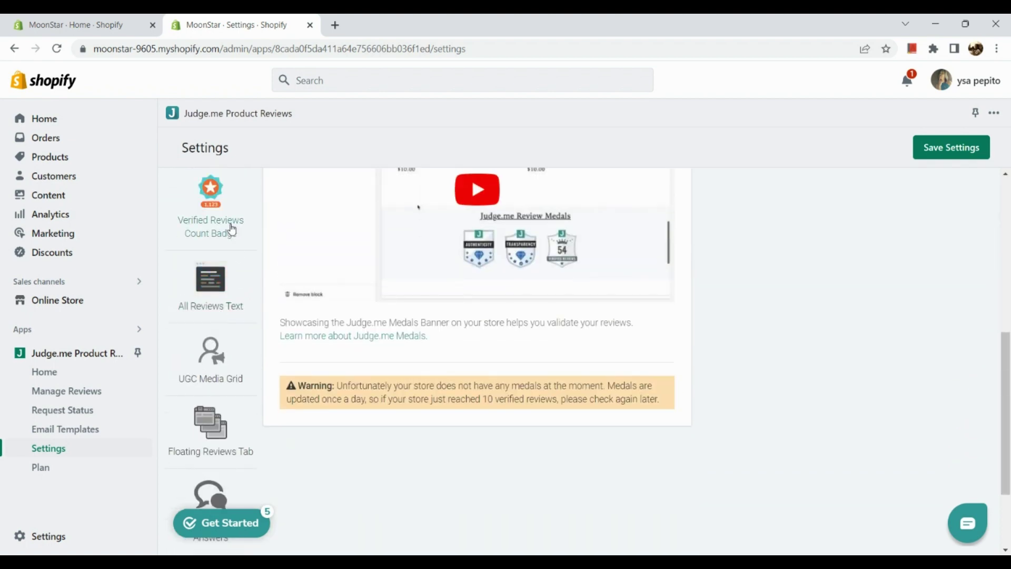
# Examine the installation and settings sections of the Verified Reviews Count Badge and the All Reviews Text
pyautogui.click(232, 228)
pyautogui.scroll(-9, 232, 228)
pyautogui.scroll(2, 221, 253)
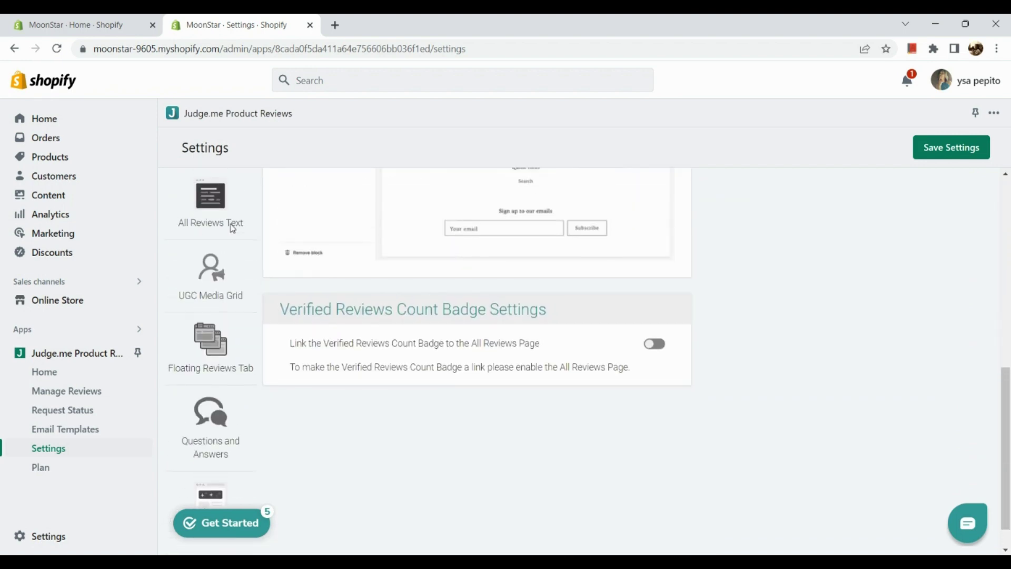
pyautogui.click(206, 293)
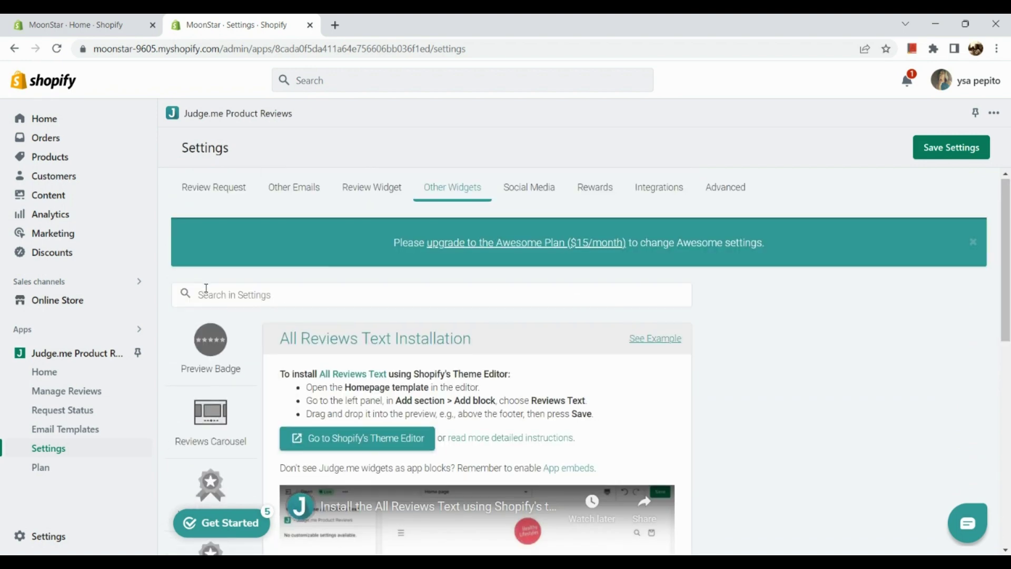
pyautogui.scroll(-8, 206, 290)
pyautogui.scroll(1, 206, 288)
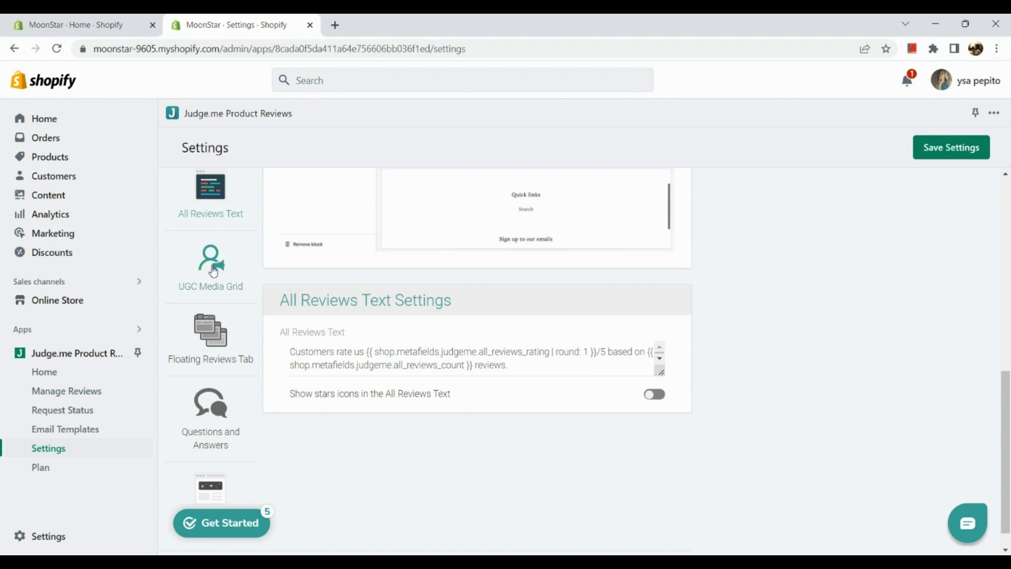
# View the UGC Media Grid installation section and look through the Floating Reviews Tab settings
pyautogui.click(213, 272)
pyautogui.scroll(-4, 214, 270)
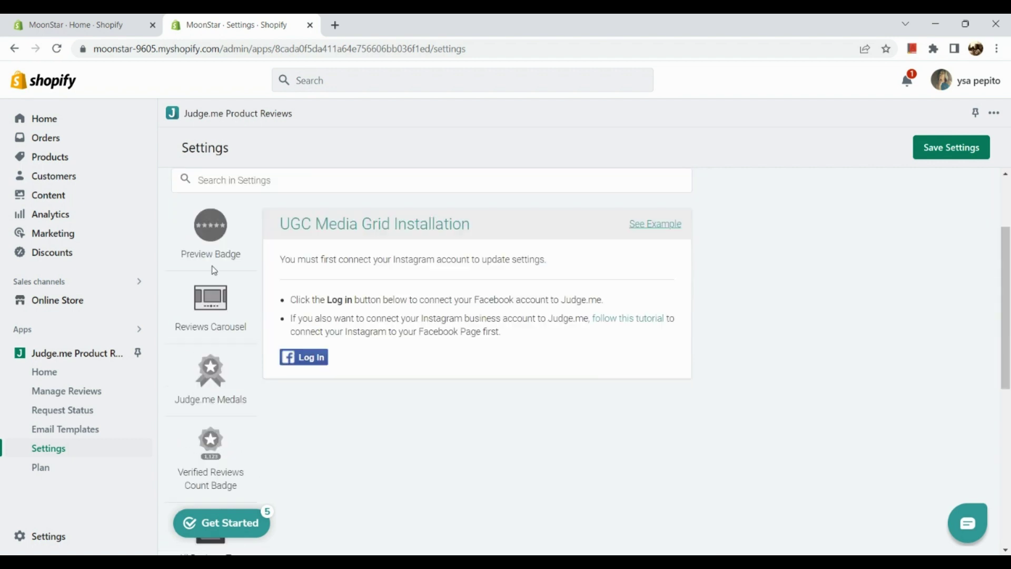
pyautogui.scroll(-5, 214, 271)
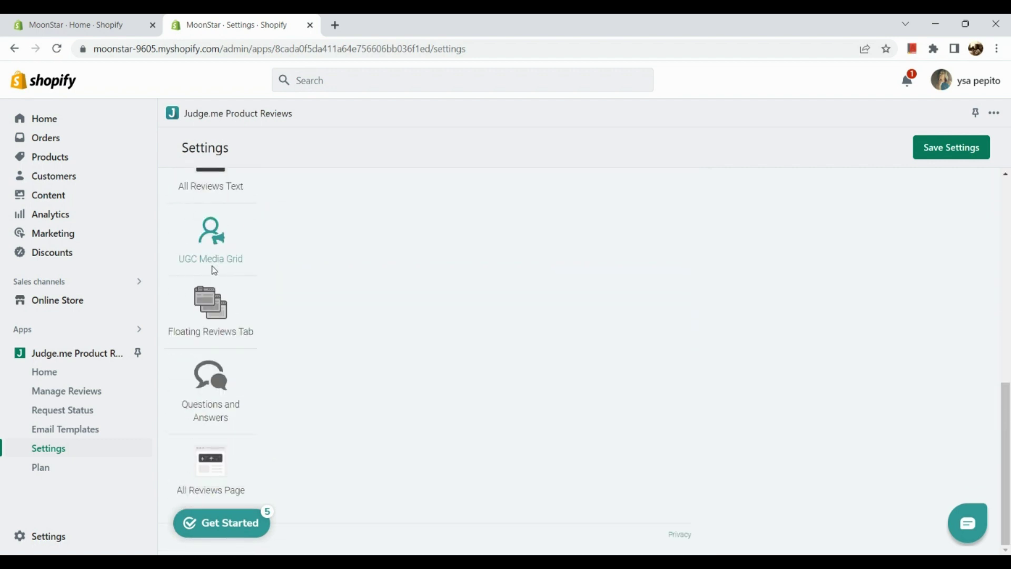
pyautogui.click(203, 315)
pyautogui.scroll(-12, 203, 314)
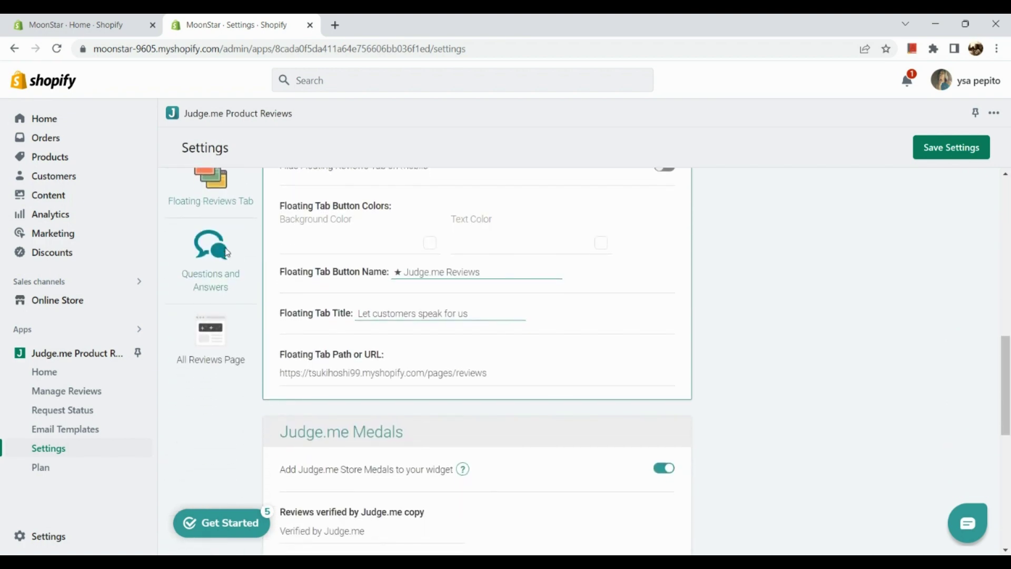
# View the Questions and Answers and All Reviews Page settings, checking the plan requirement for the All Reviews Page
pyautogui.click(226, 253)
pyautogui.scroll(-6, 255, 409)
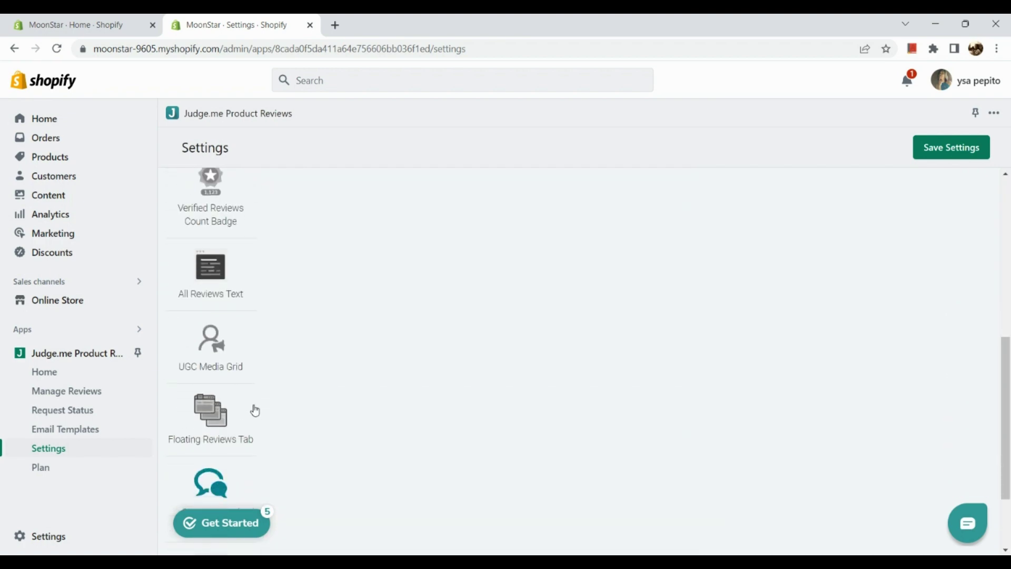
pyautogui.scroll(-2, 255, 410)
pyautogui.click(210, 455)
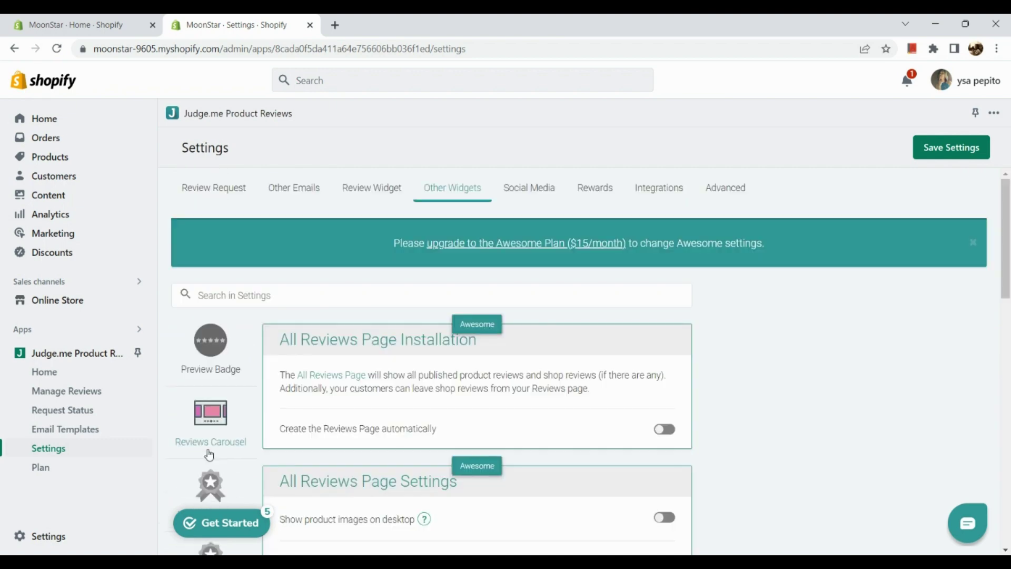
pyautogui.moveTo(490, 324)
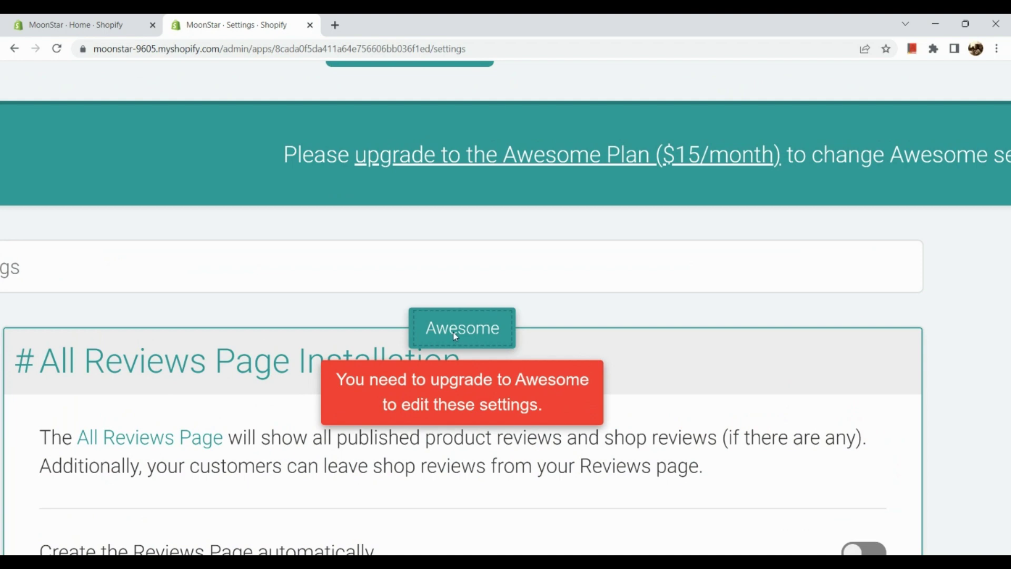
pyautogui.scroll(-6, 454, 332)
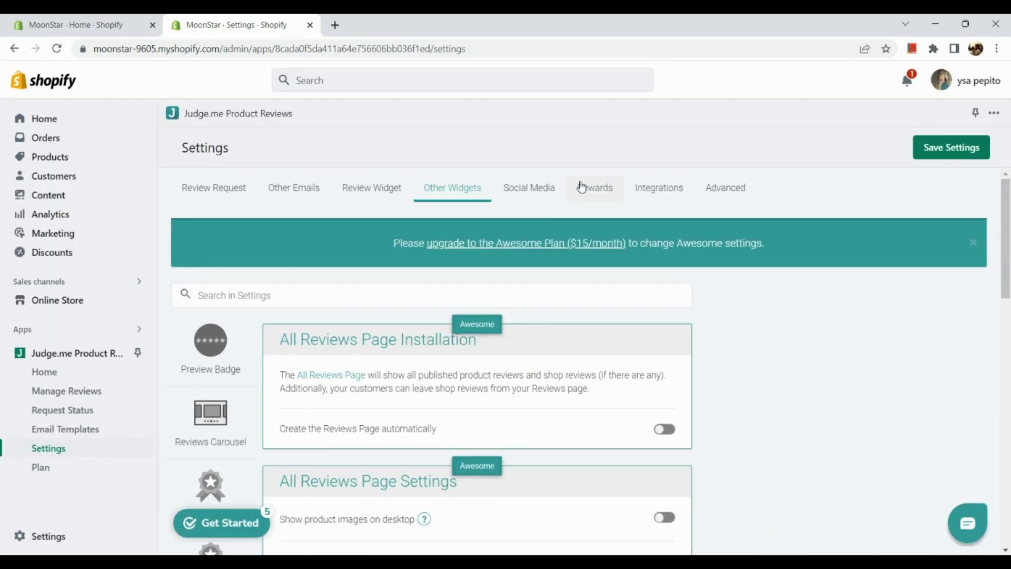
# Look through the social media settings for Facebook & Instagram, Twitter and Social Push
pyautogui.click(524, 200)
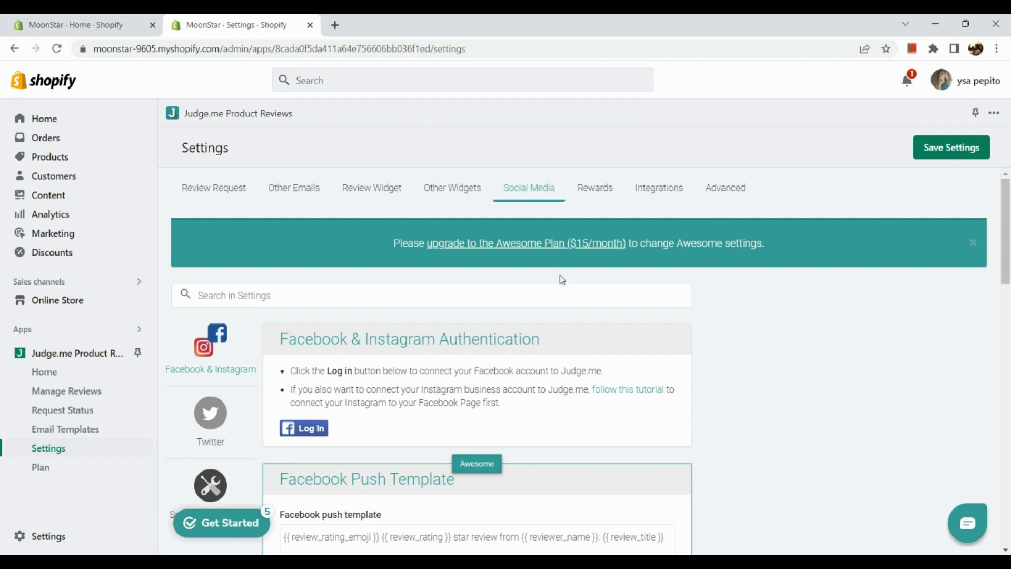
pyautogui.scroll(-2, 183, 409)
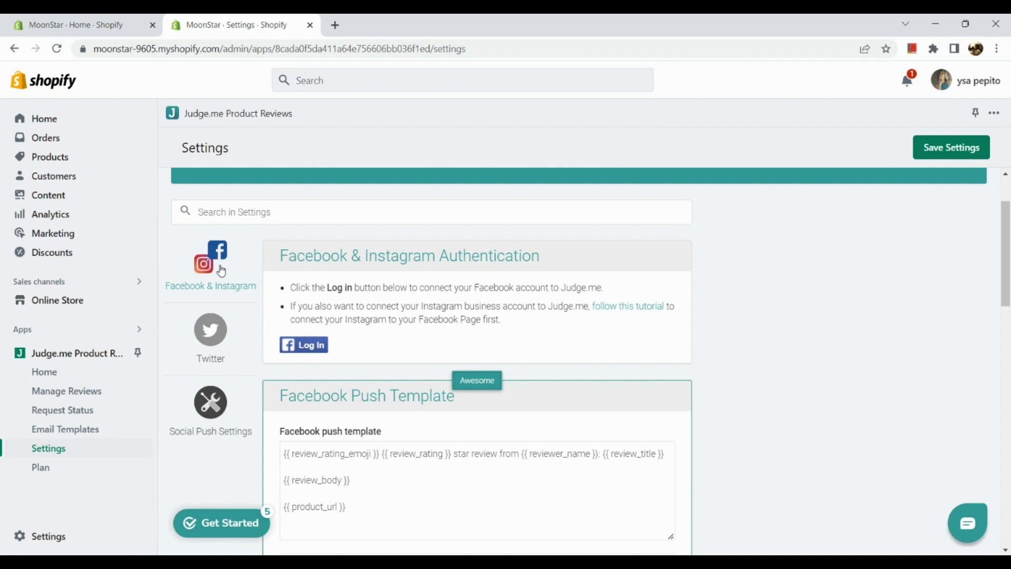
pyautogui.click(210, 361)
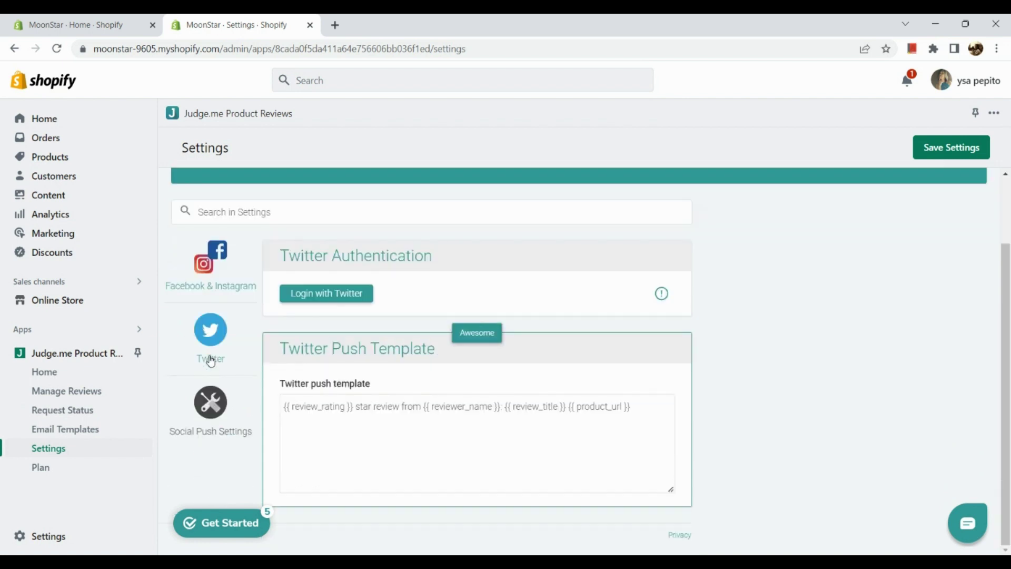
pyautogui.click(210, 404)
pyautogui.scroll(-5, 330, 403)
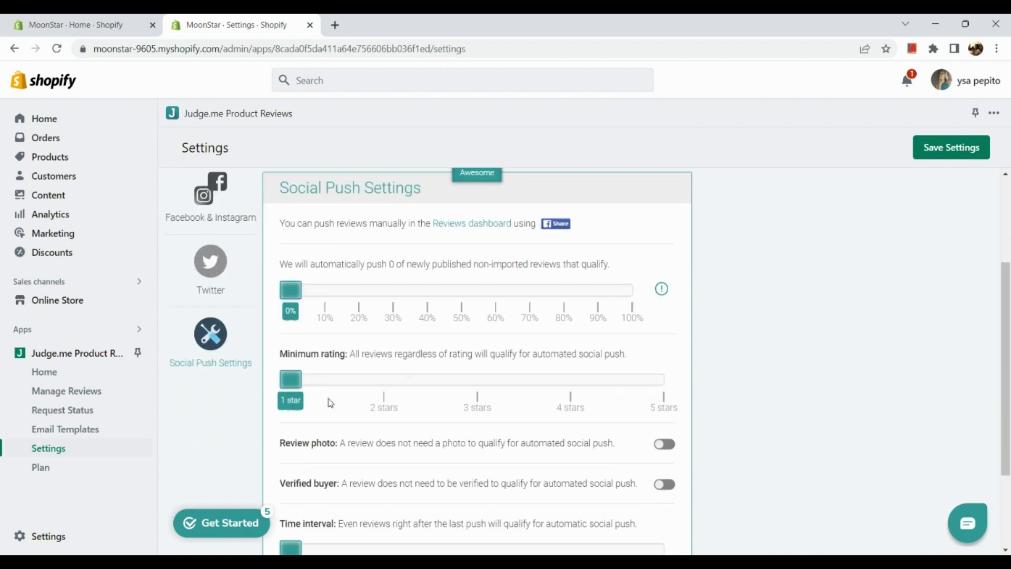
pyautogui.scroll(5, 330, 402)
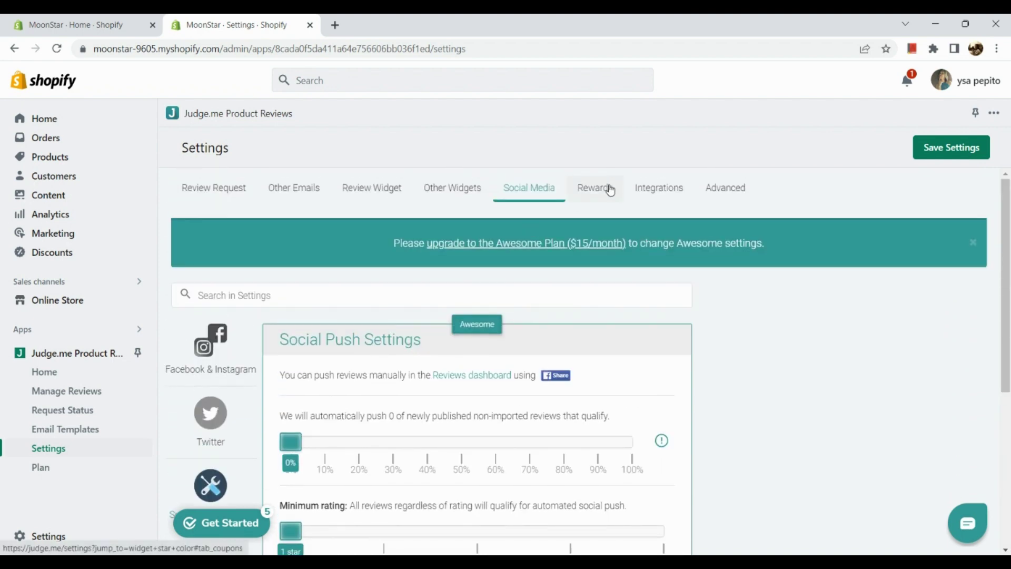
# Look through the coupon options in the Rewards settings and view the Referrals section
pyautogui.click(610, 189)
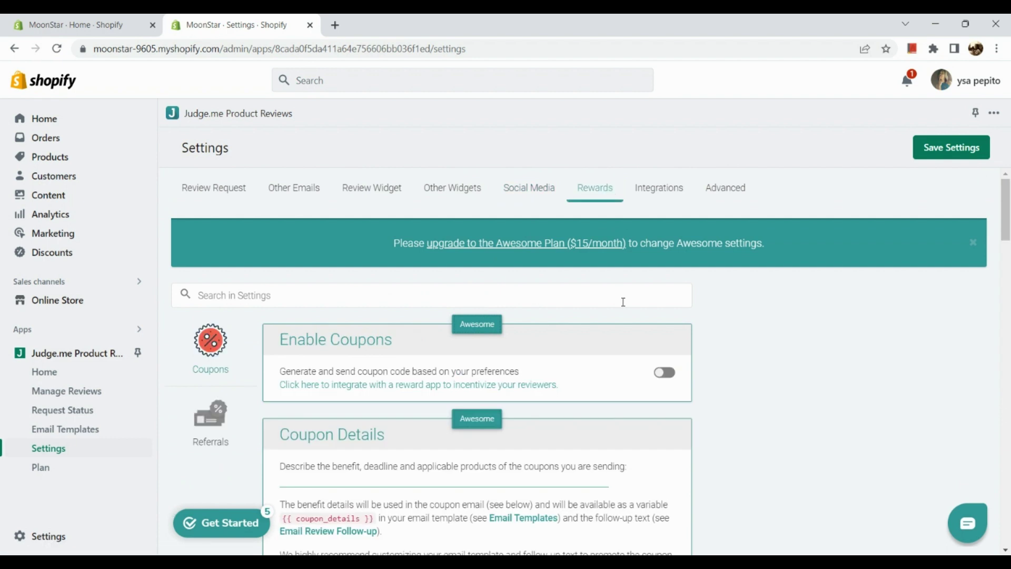
pyautogui.scroll(-1, 623, 300)
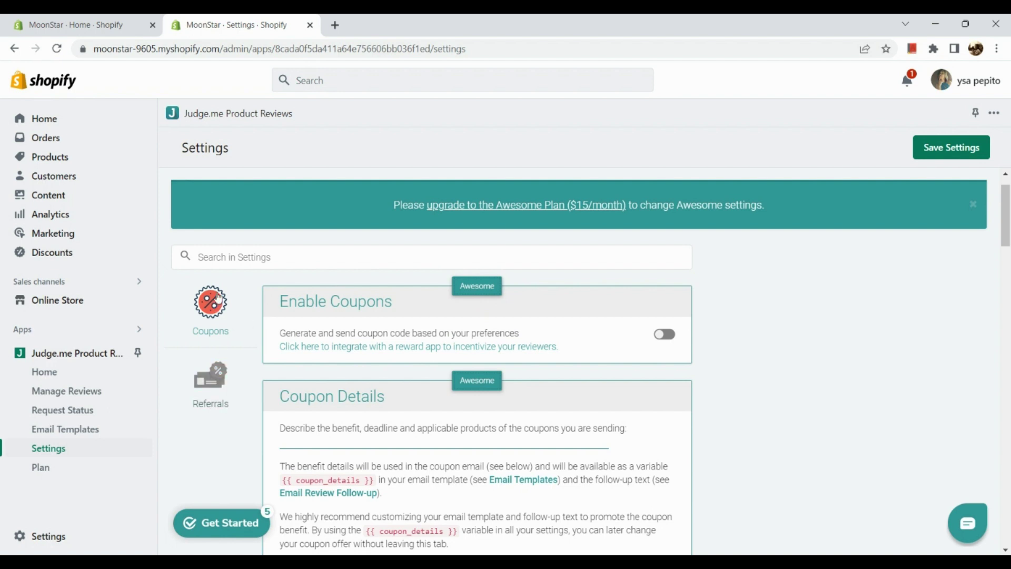
pyautogui.scroll(1, 218, 298)
pyautogui.click(214, 411)
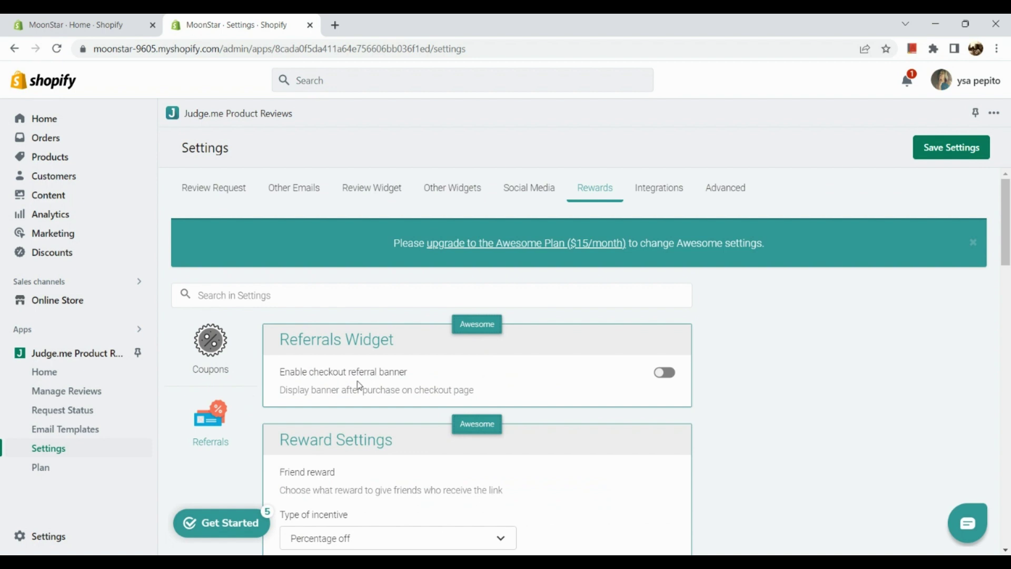
# Examine the Automatic Integrations and the Storefront notification and search app options in the Integrations settings
pyautogui.click(682, 189)
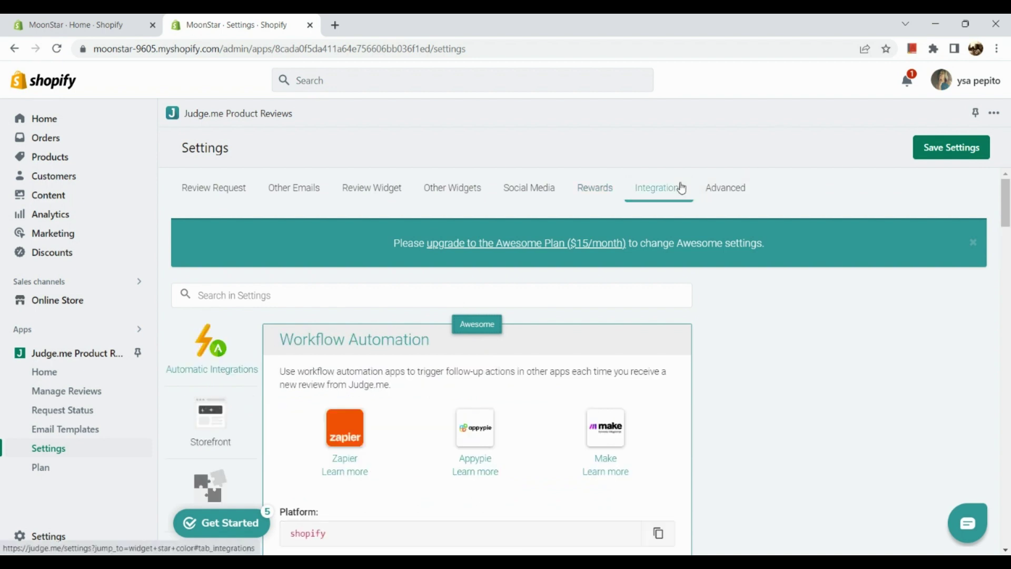
pyautogui.scroll(-2, 533, 316)
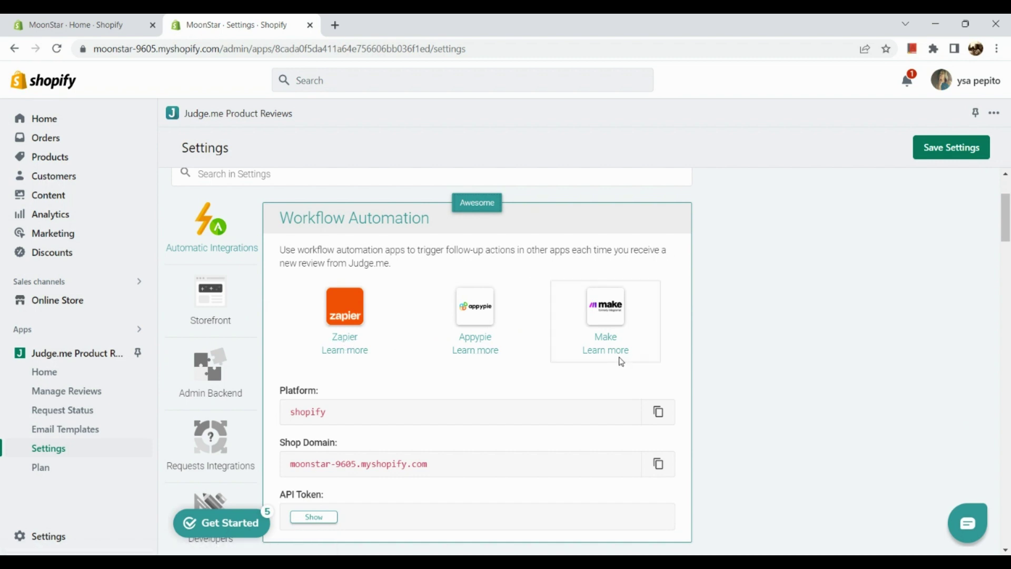
pyautogui.click(217, 310)
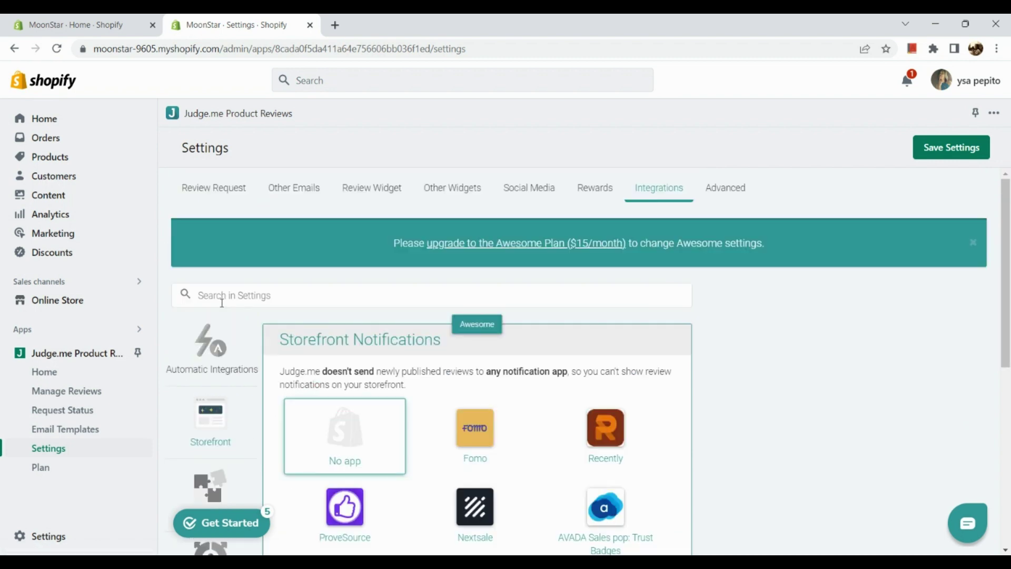
pyautogui.scroll(-3, 375, 381)
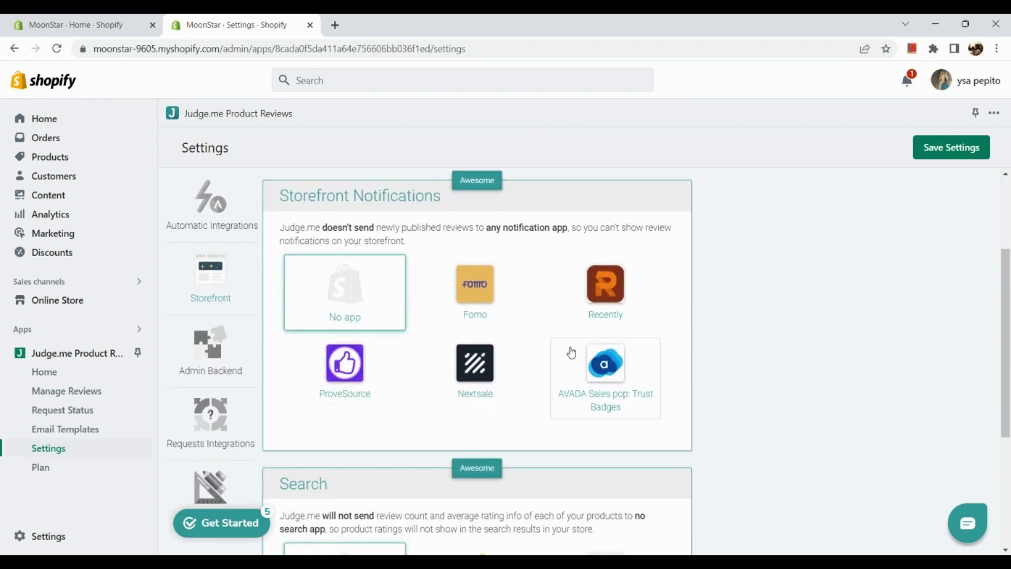
pyautogui.scroll(-5, 556, 352)
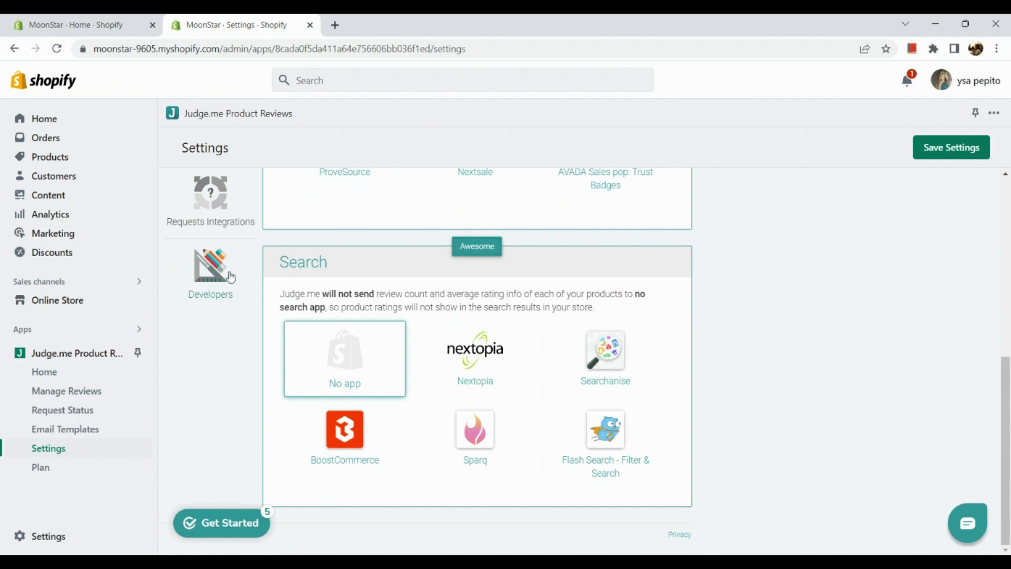
# View the Admin Backend integrations, checking the Workflow Automation and Email Marketing app options, including the No app choice for workflow automation
pyautogui.scroll(10, 231, 278)
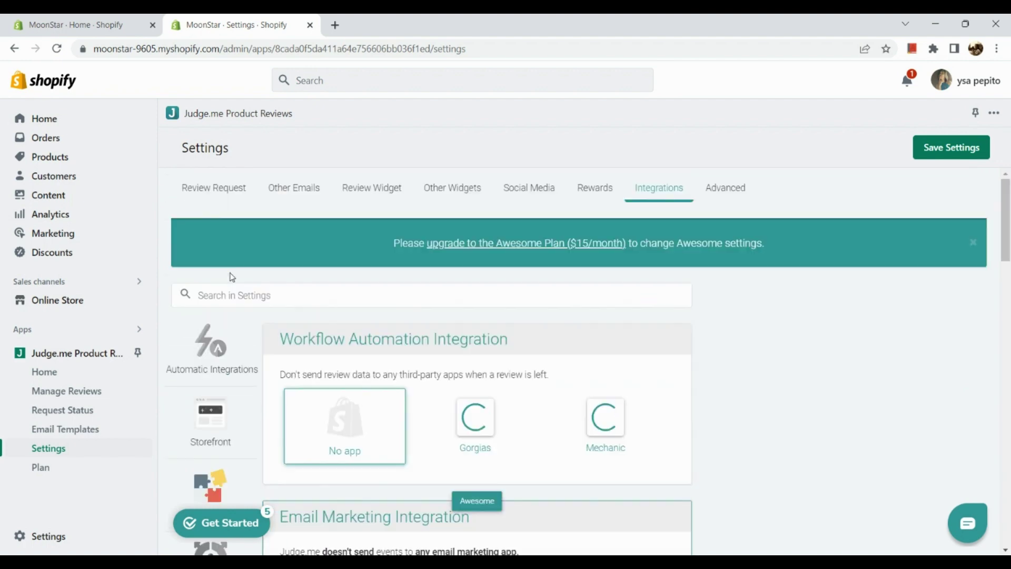
pyautogui.scroll(-3, 330, 405)
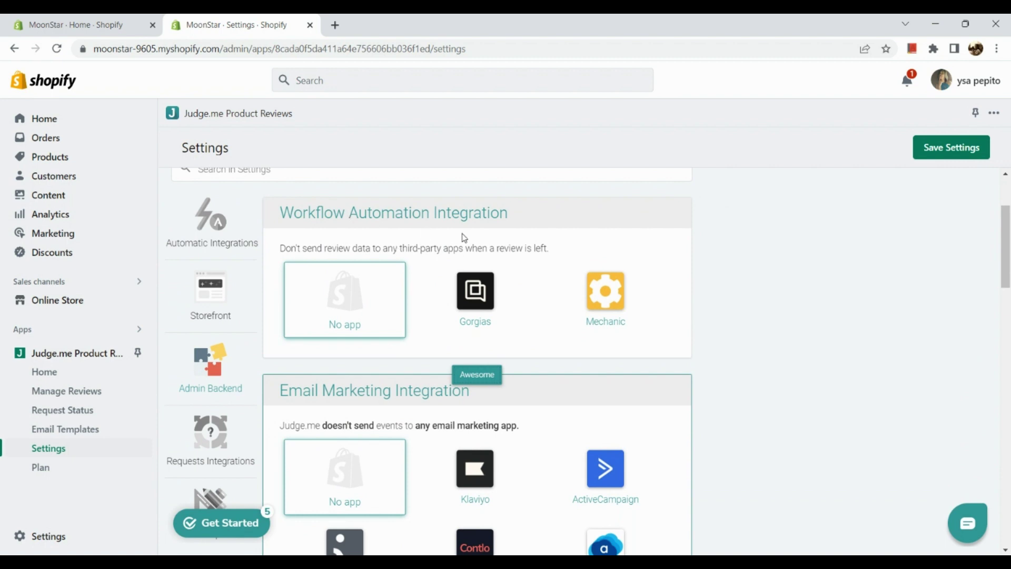
pyautogui.scroll(-3, 379, 320)
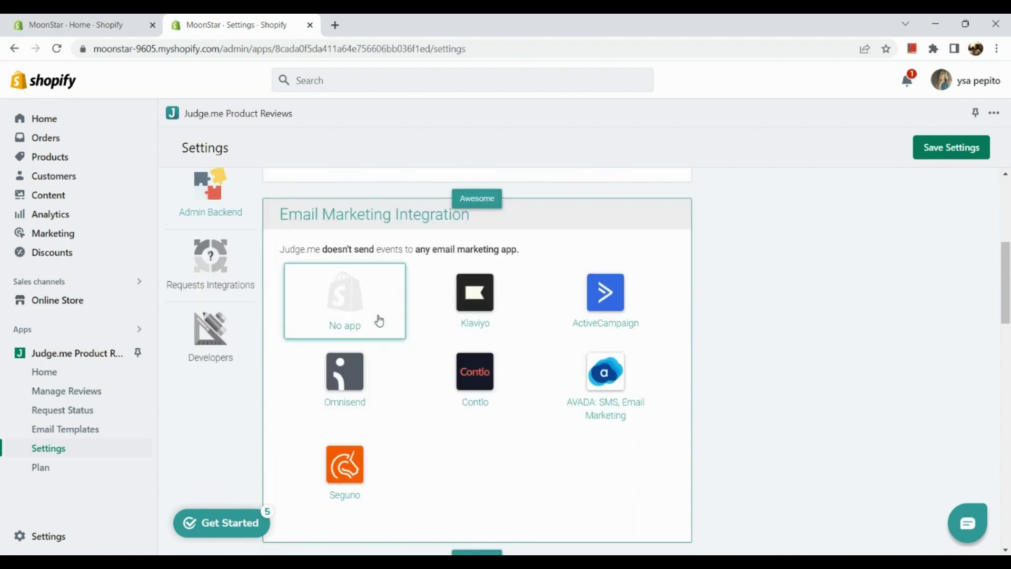
pyautogui.scroll(-2, 379, 320)
pyautogui.scroll(5, 378, 318)
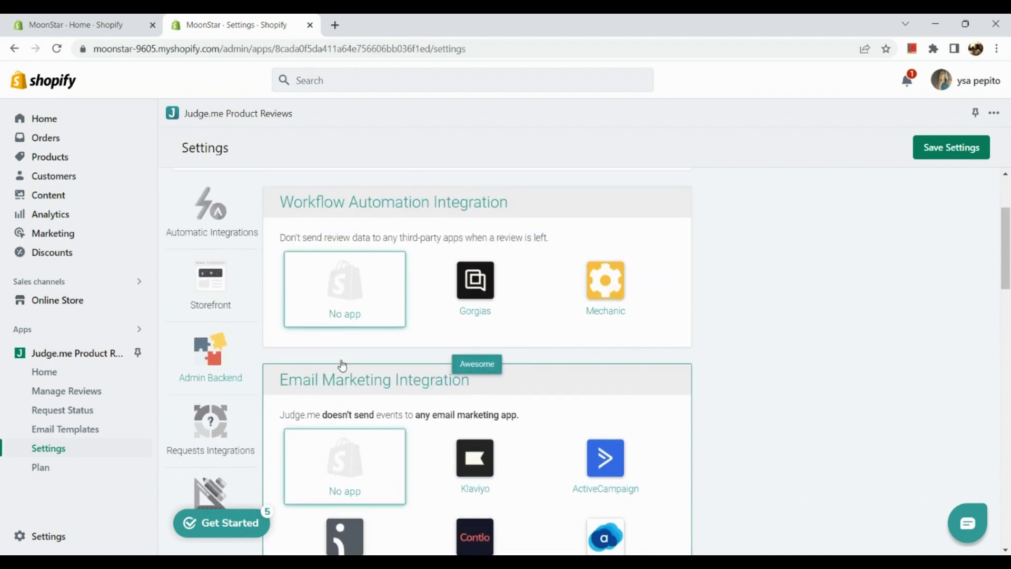
pyautogui.click(350, 319)
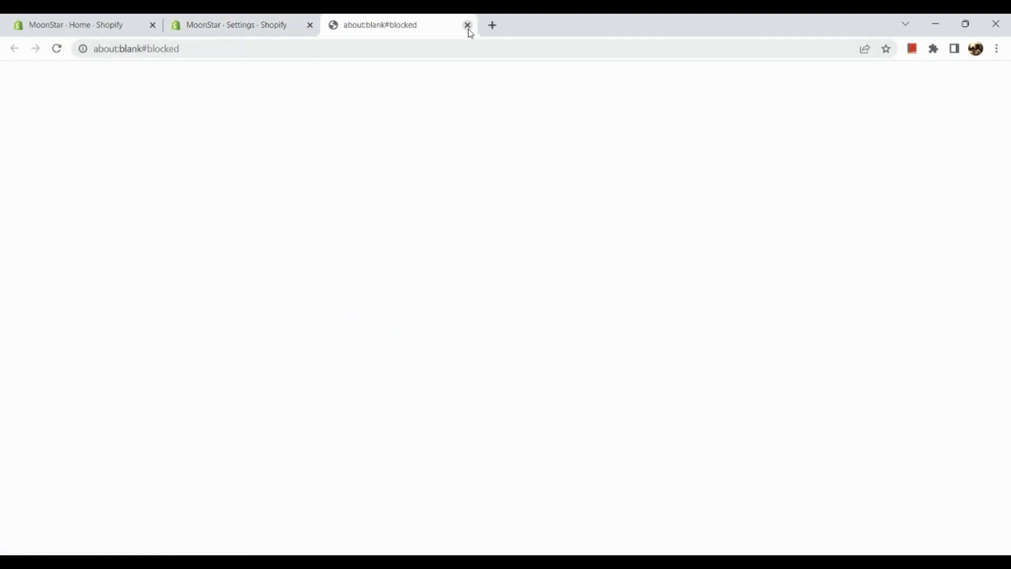
pyautogui.click(468, 26)
# Look through the remaining Admin Backend integrations, from email marketing and reward apps to Delivery Based Requests and Aftership
pyautogui.scroll(-2, 424, 269)
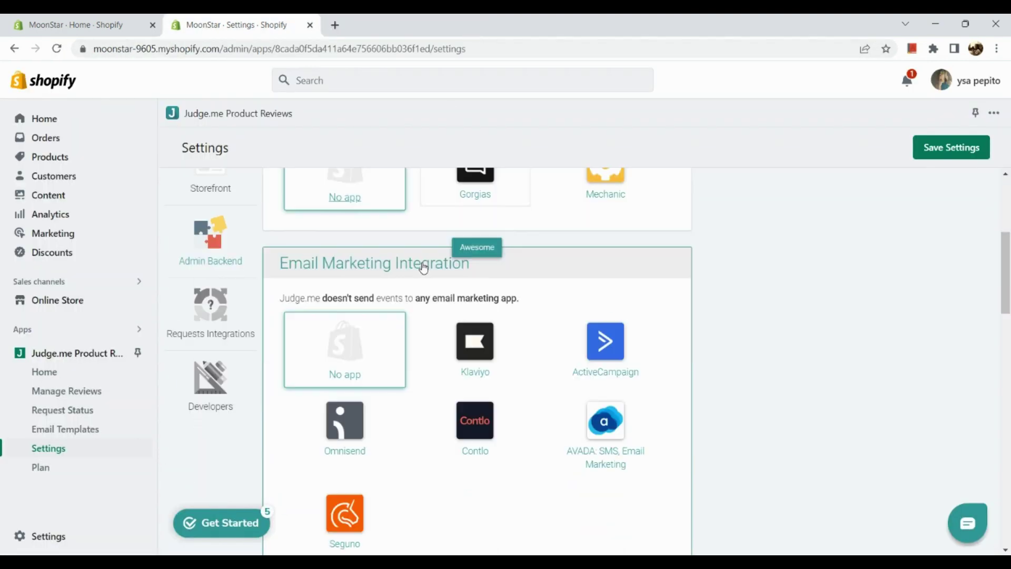
pyautogui.scroll(-8, 424, 269)
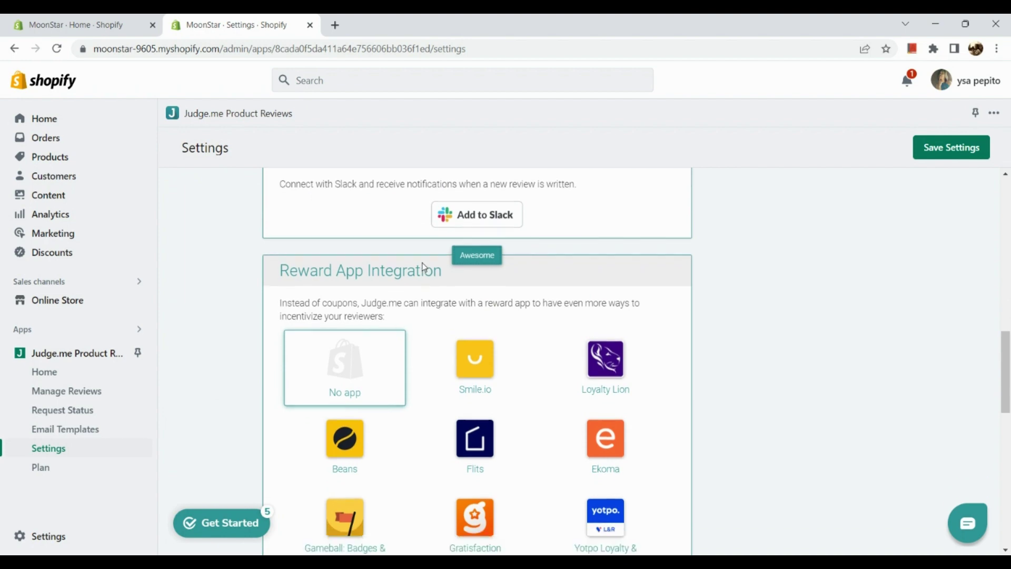
pyautogui.scroll(-10, 424, 269)
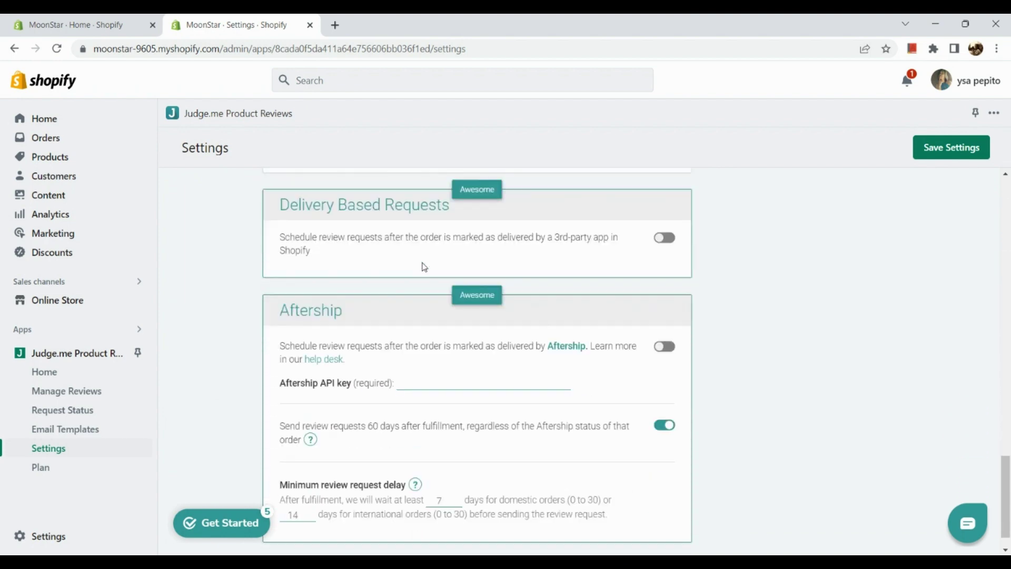
# View the Requests Integrations section, covering the Push Notifications and SMS Requests app options
pyautogui.scroll(15, 424, 267)
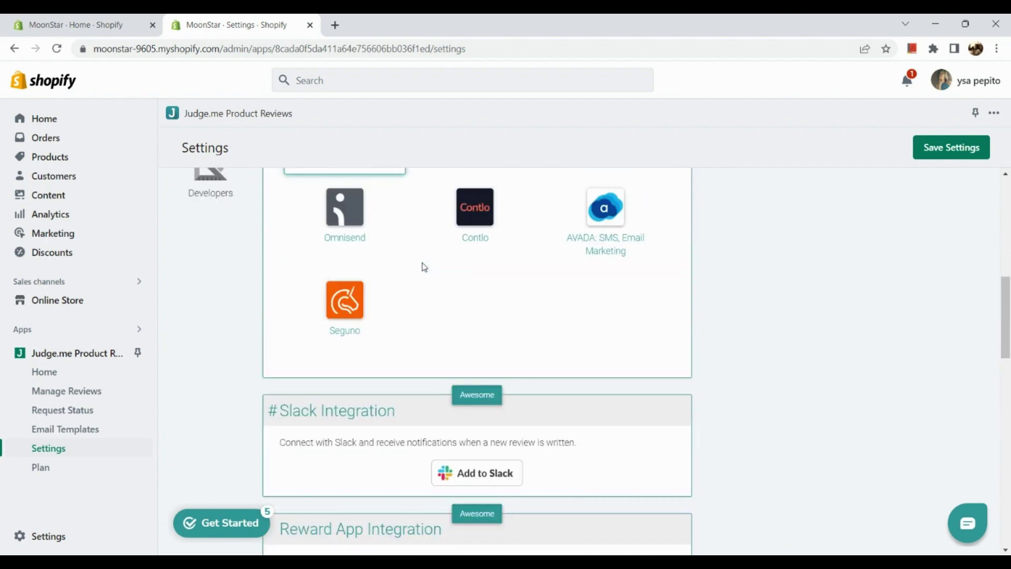
pyautogui.scroll(4, 424, 267)
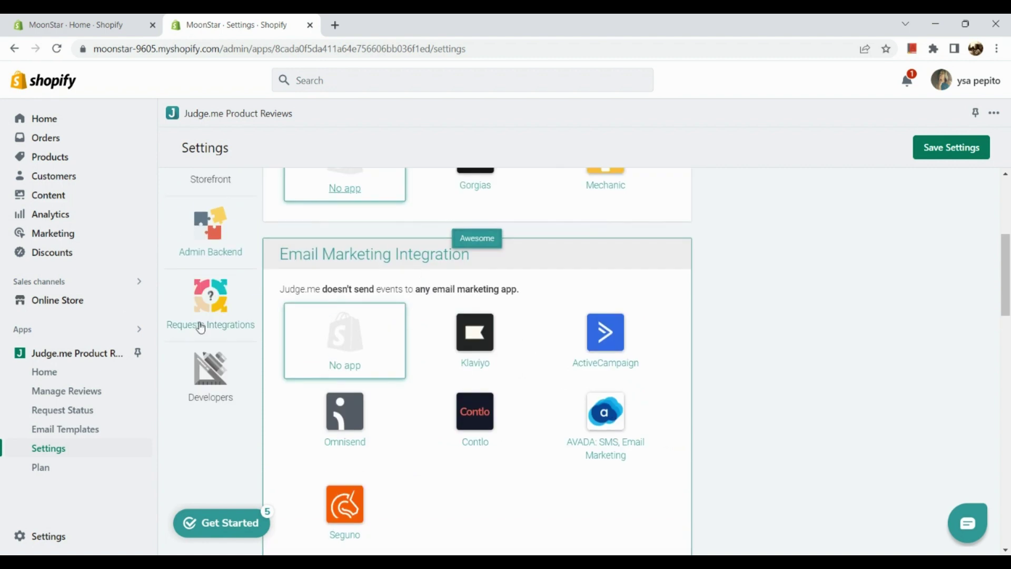
pyautogui.click(214, 322)
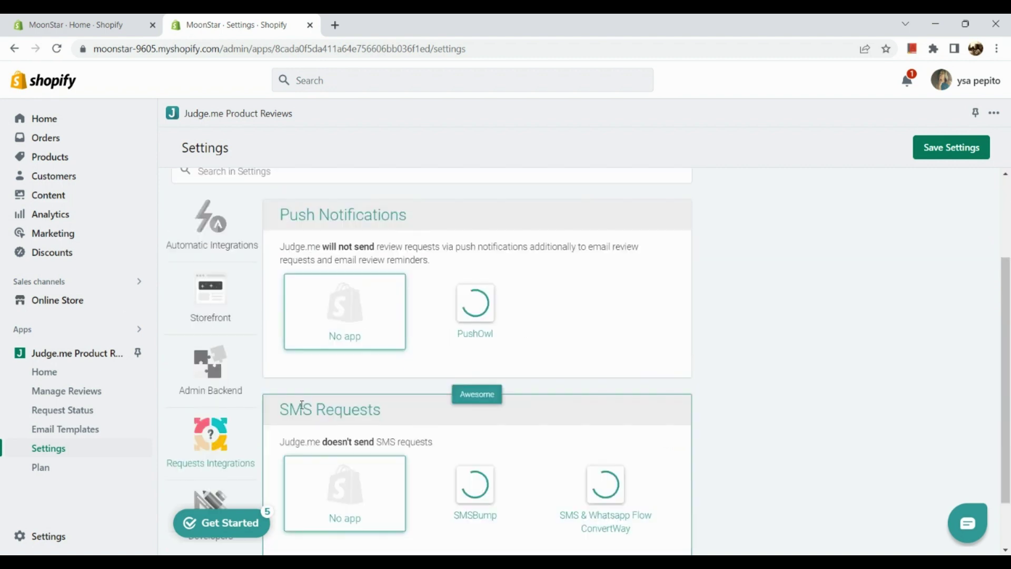
pyautogui.scroll(3, 301, 402)
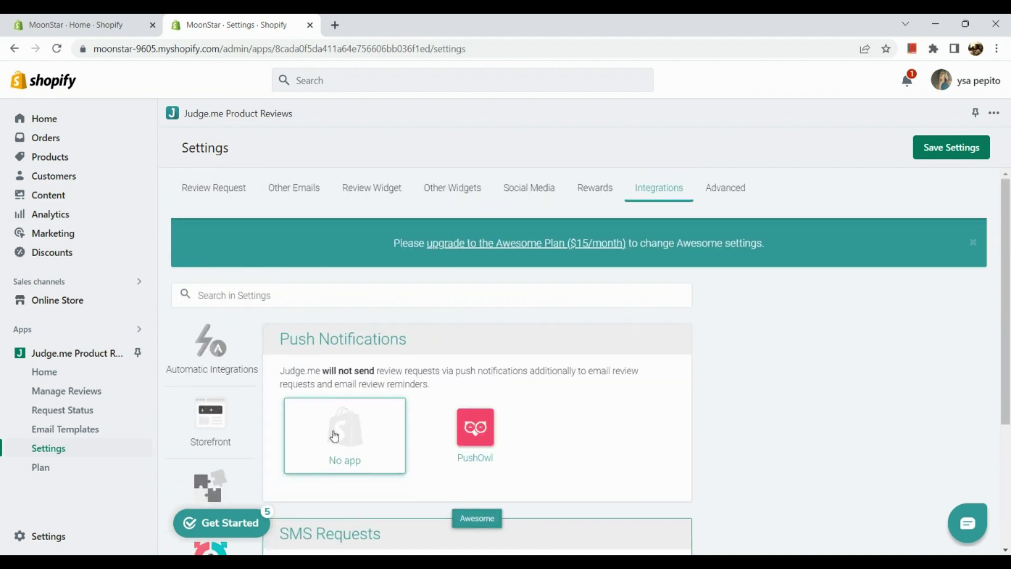
pyautogui.scroll(-3, 334, 436)
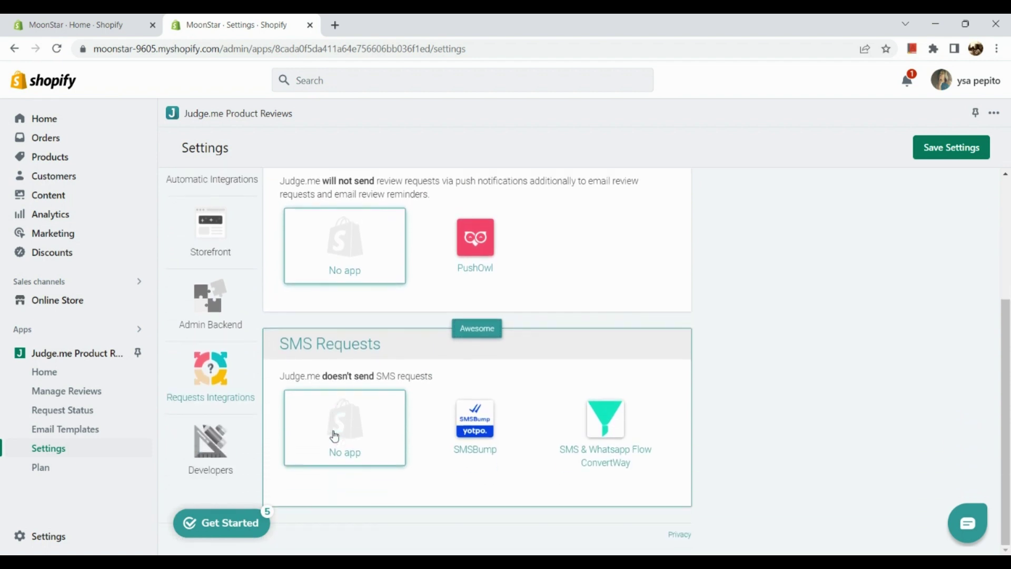
# Examine the Developers section of the integrations, covering the Judge.me API details and the Platform-independent Review Widgets
pyautogui.click(205, 441)
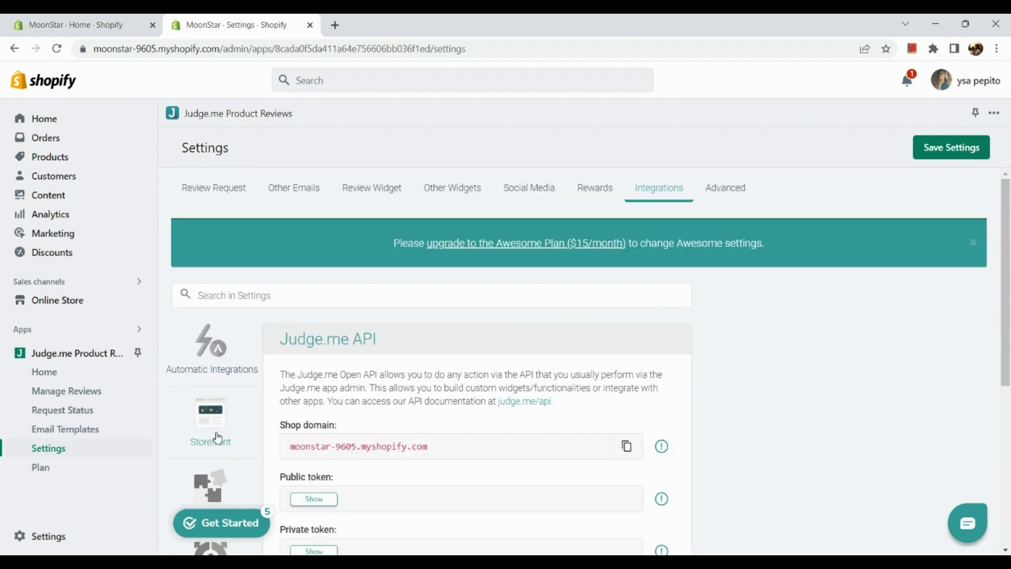
pyautogui.scroll(-2, 379, 406)
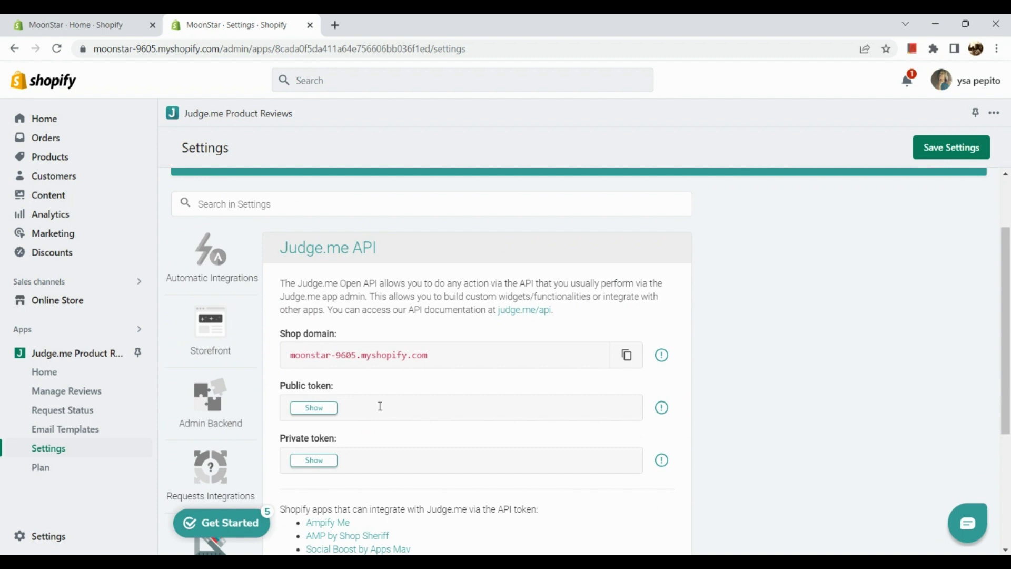
pyautogui.scroll(-1, 379, 406)
pyautogui.scroll(-1, 380, 406)
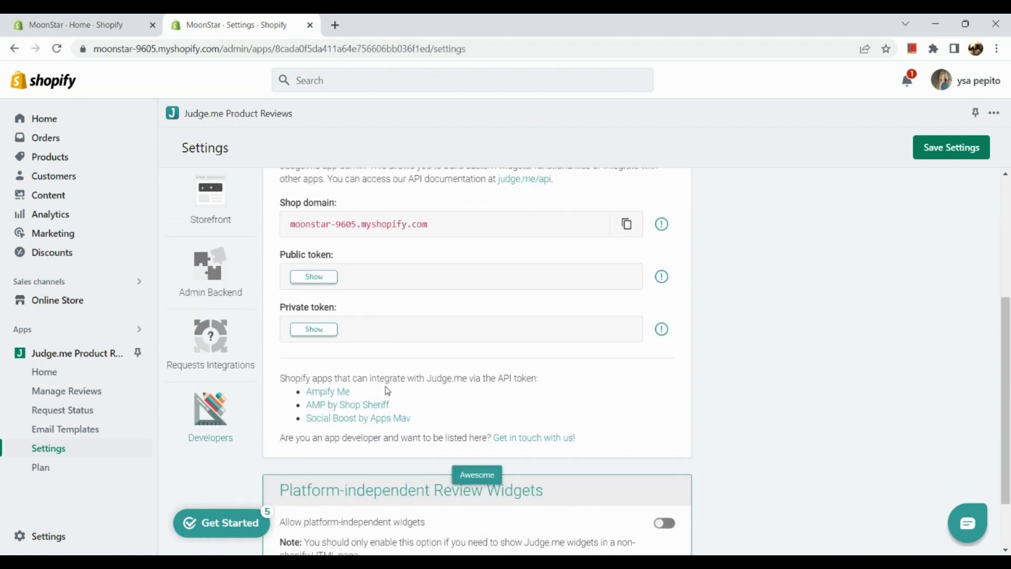
pyautogui.scroll(-1, 361, 324)
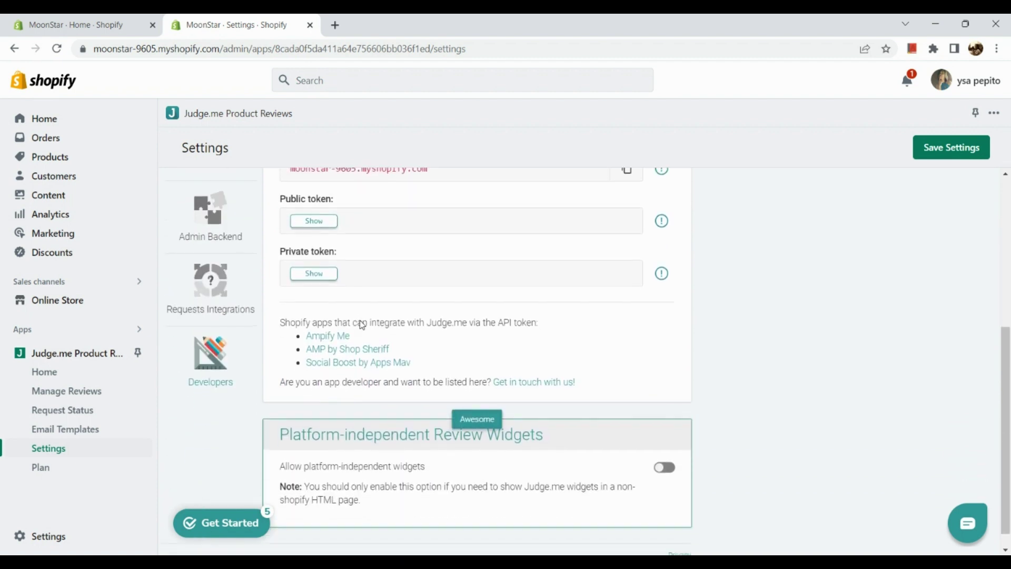
pyautogui.scroll(-1, 361, 324)
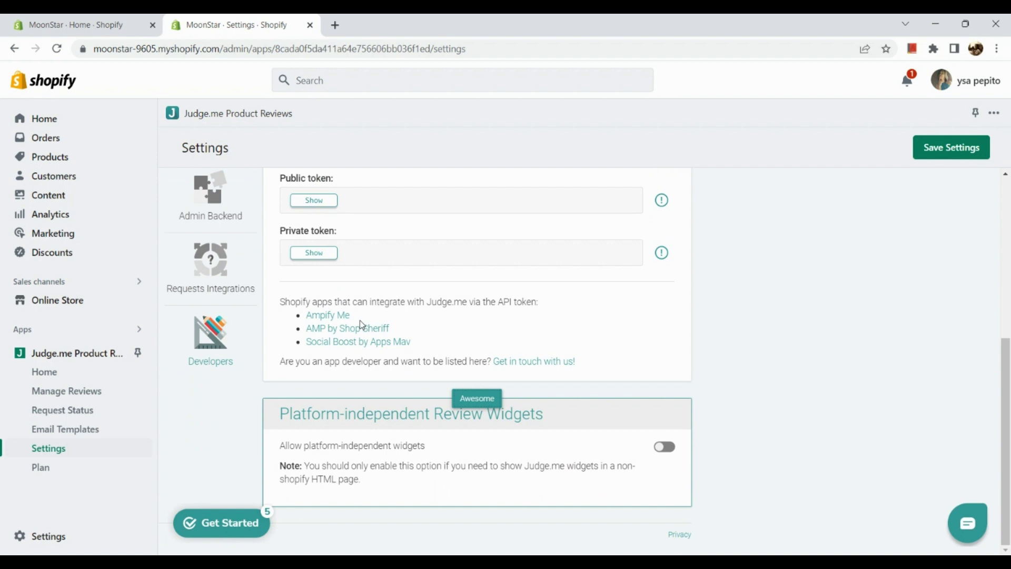
# Read the explanations for the public token and private token fields of the Judge.me API
pyautogui.scroll(1, 510, 314)
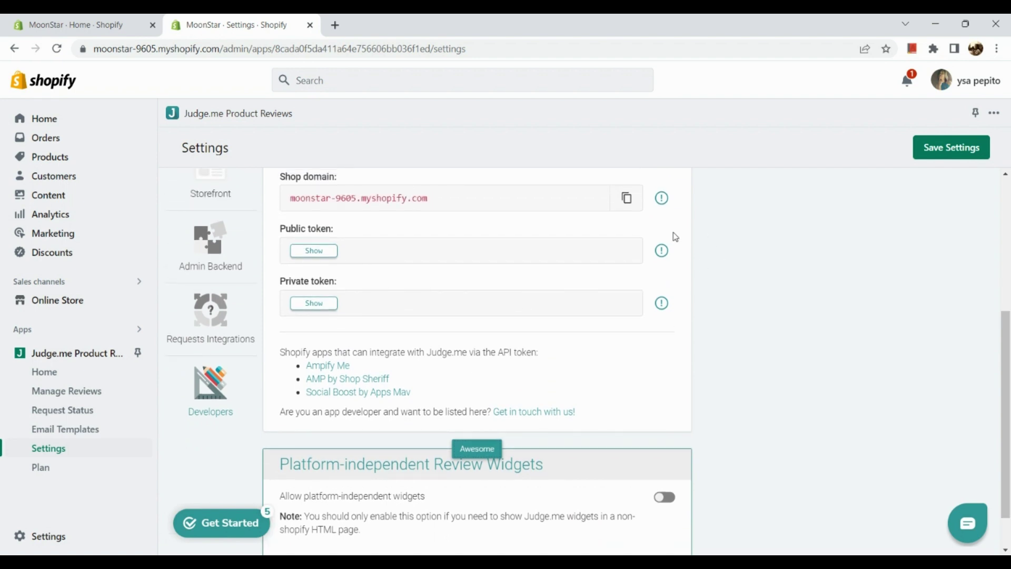
pyautogui.moveTo(663, 251)
pyautogui.moveTo(662, 303)
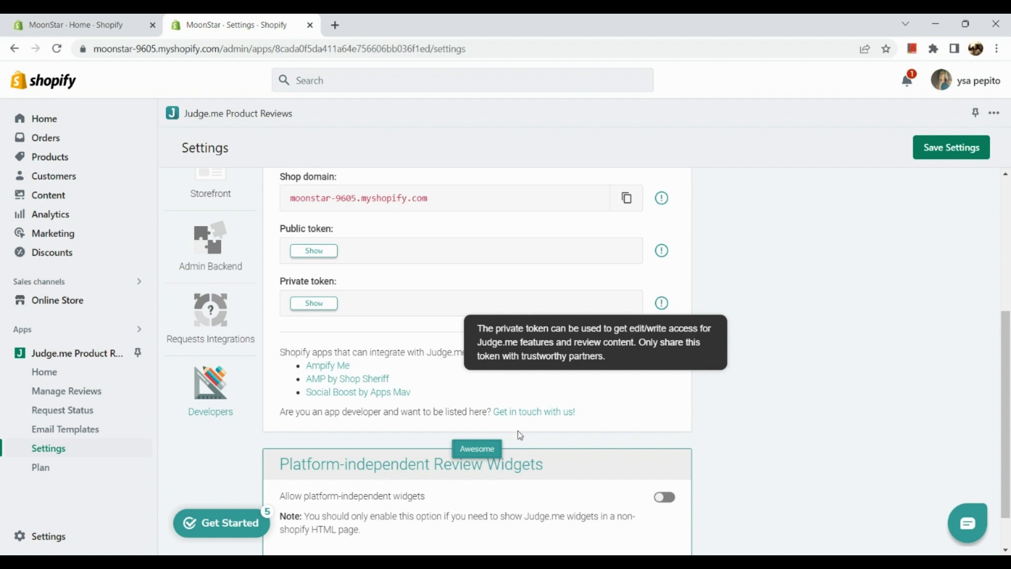
# View the Google Product Review Feed and SEO - Rich Snippets sections of the Advanced settings
pyautogui.scroll(-1, 519, 438)
pyautogui.scroll(6, 518, 438)
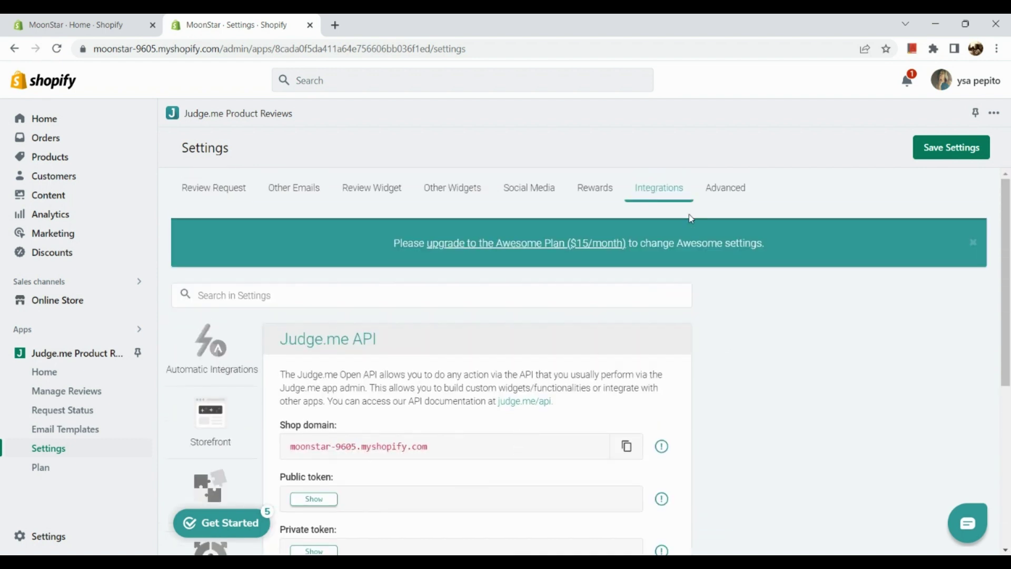
pyautogui.click(738, 188)
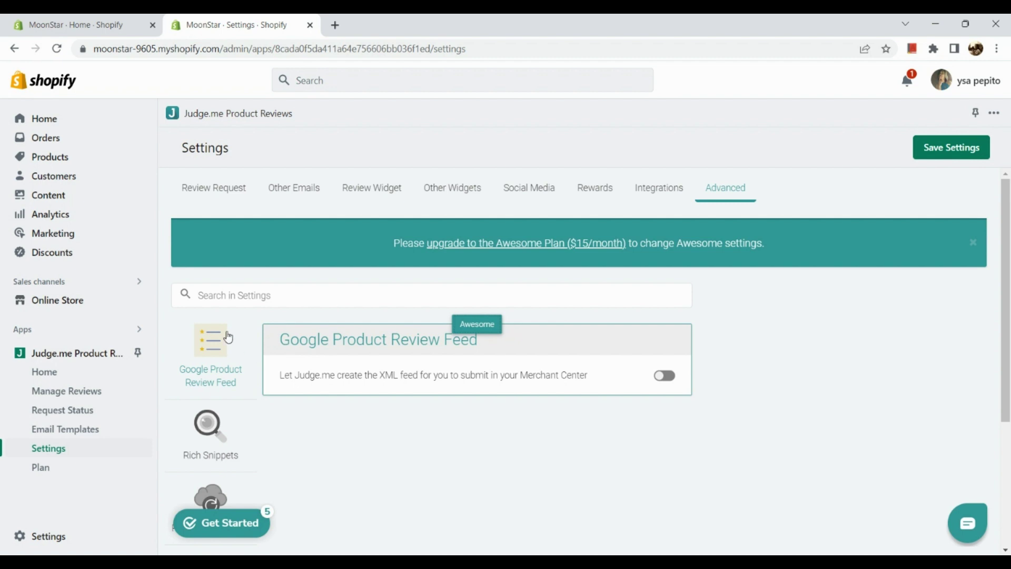
pyautogui.scroll(-2, 228, 337)
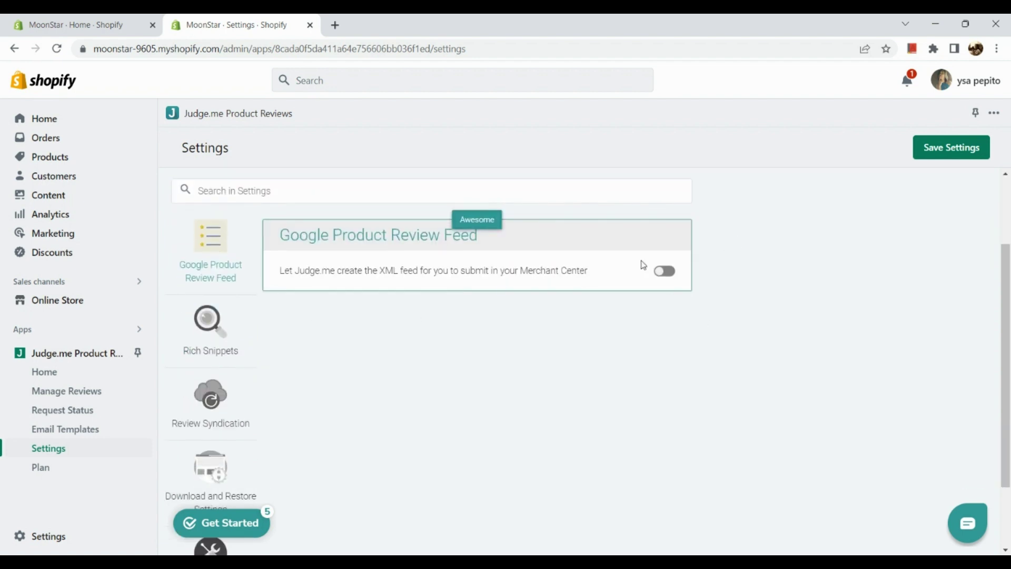
pyautogui.moveTo(664, 277)
pyautogui.click(219, 340)
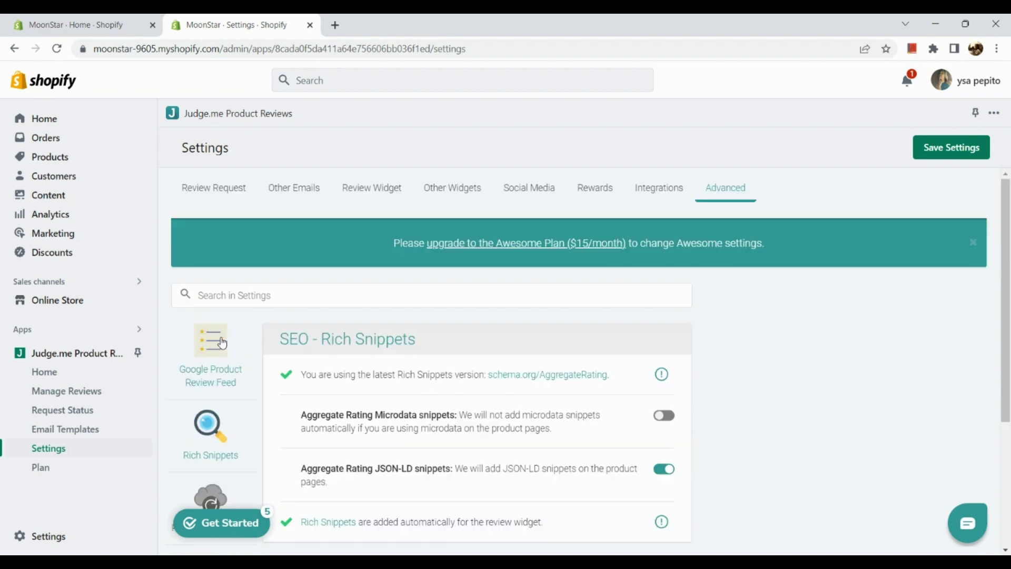
pyautogui.scroll(-2, 337, 401)
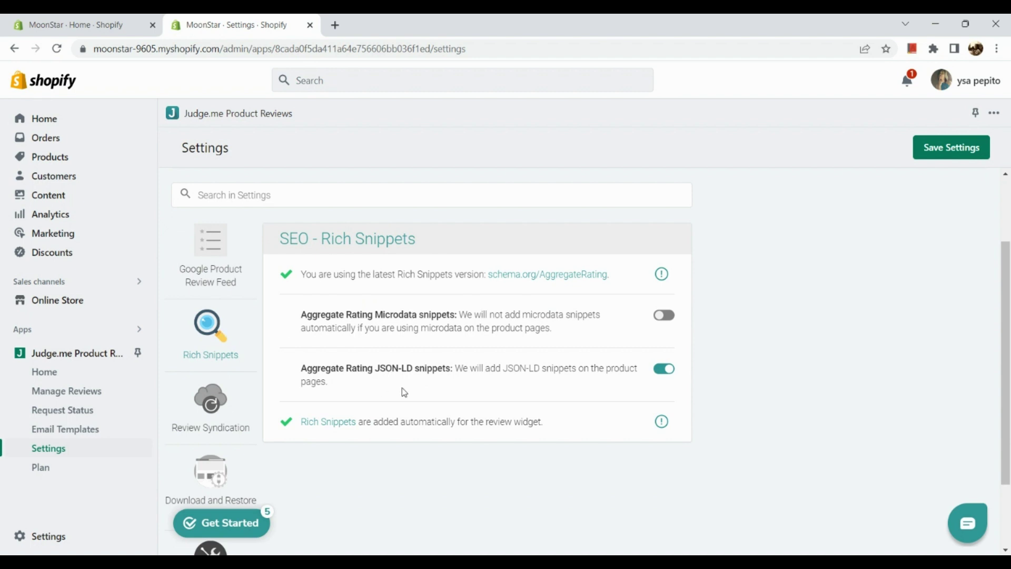
# View the Cross-Shop Review Syndication section and the Download and Restore Settings section
pyautogui.click(241, 430)
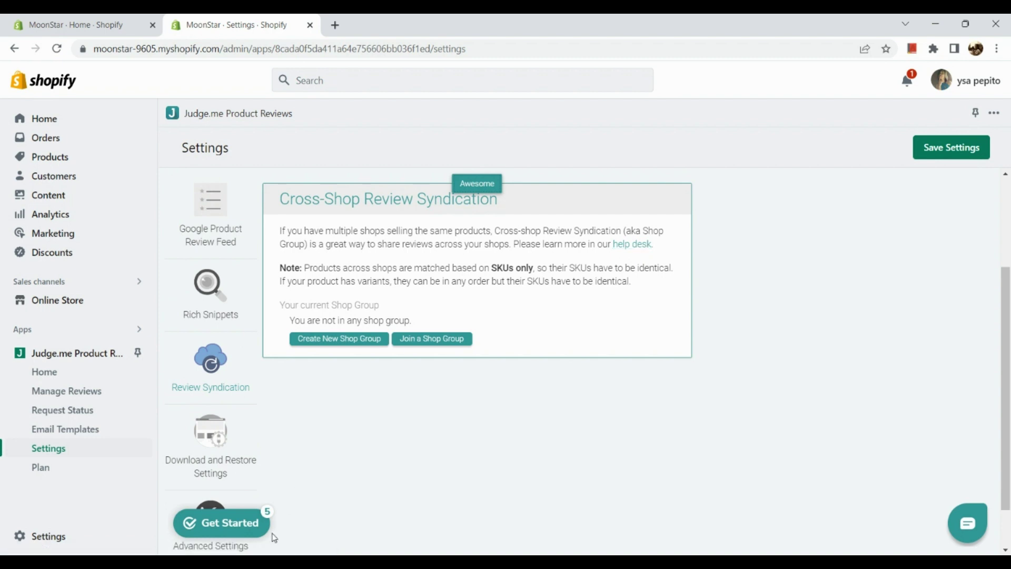
pyautogui.scroll(-1, 160, 482)
pyautogui.click(211, 375)
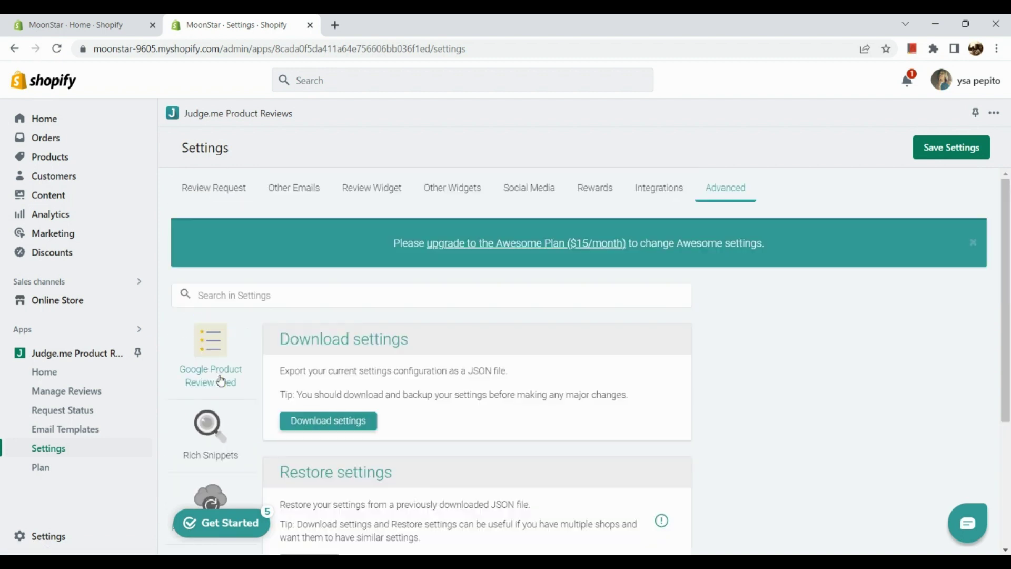
# Read the Download settings and Restore settings options in the Advanced settings
pyautogui.scroll(-2, 330, 418)
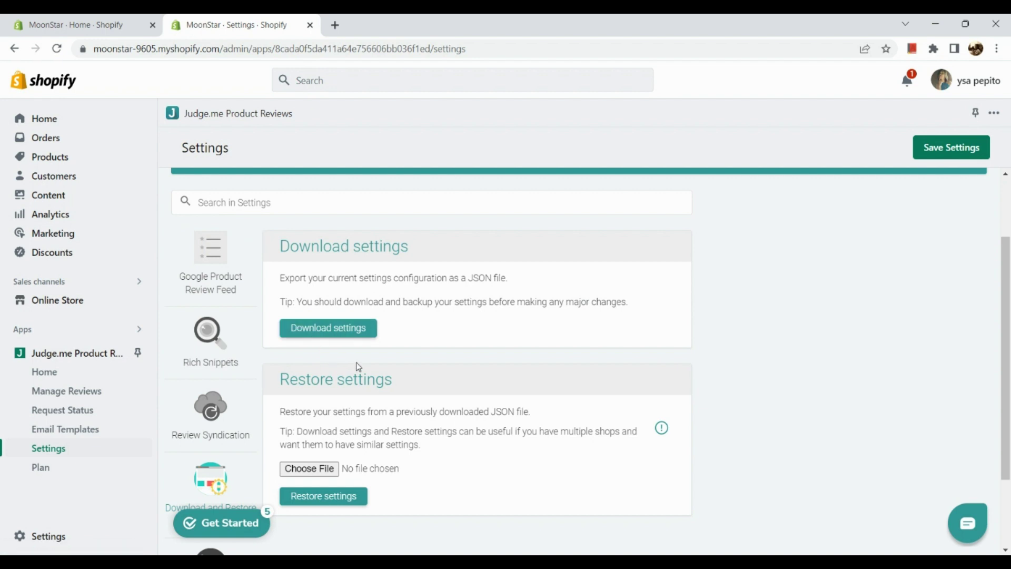
pyautogui.scroll(-2, 357, 366)
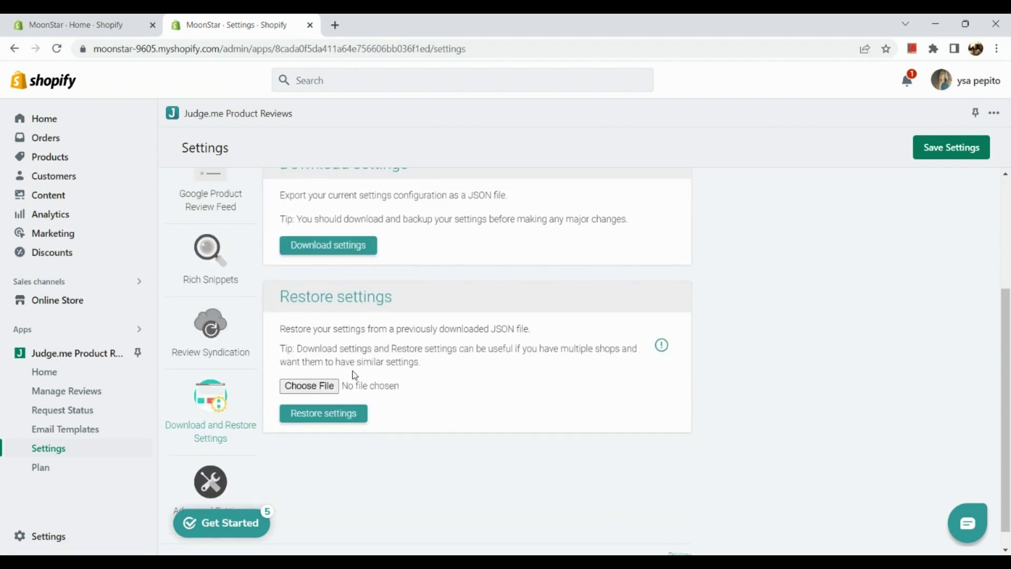
pyautogui.scroll(-1, 226, 430)
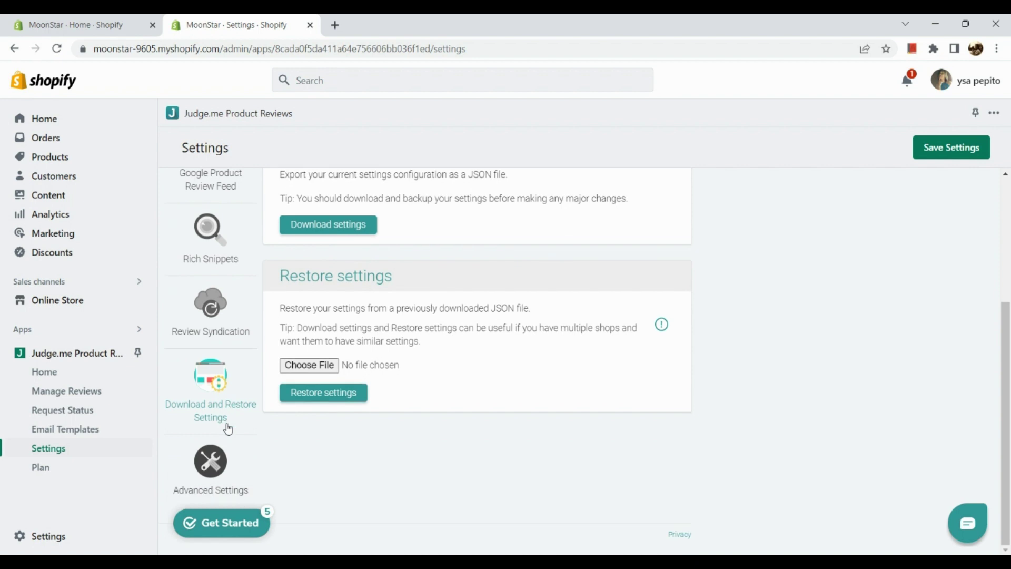
pyautogui.scroll(4, 230, 466)
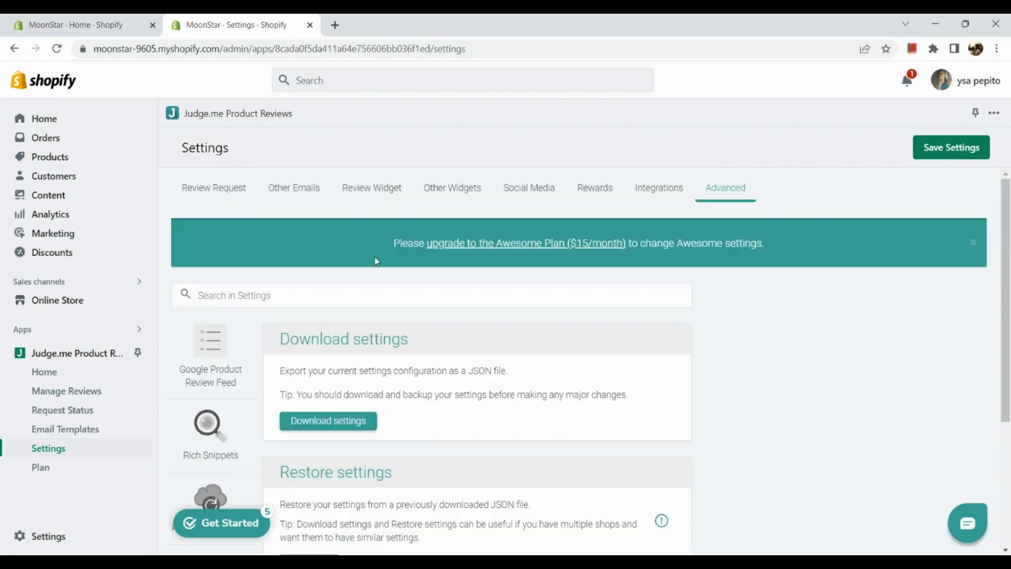
# Open the Review Request settings and view the Email Info and Widget and Email Language sections under Timing and Format
pyautogui.click(188, 187)
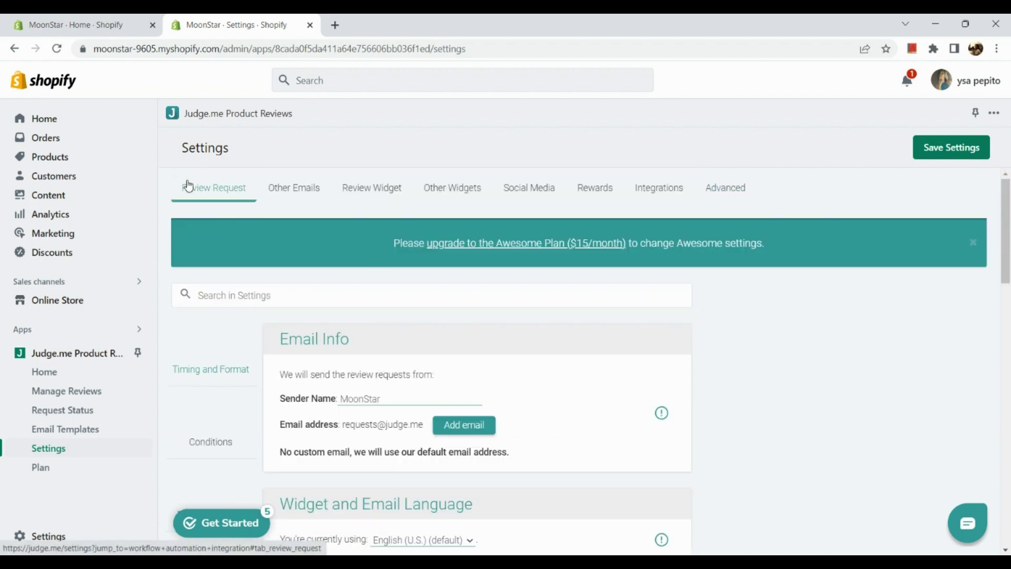
pyautogui.scroll(-3, 436, 356)
pyautogui.scroll(3, 436, 357)
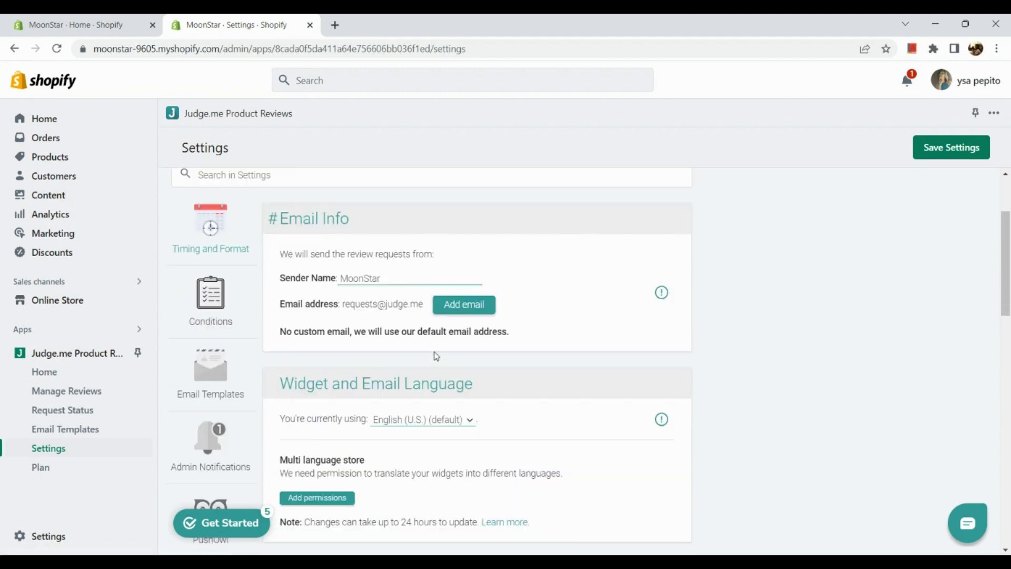
pyautogui.scroll(-5, 245, 370)
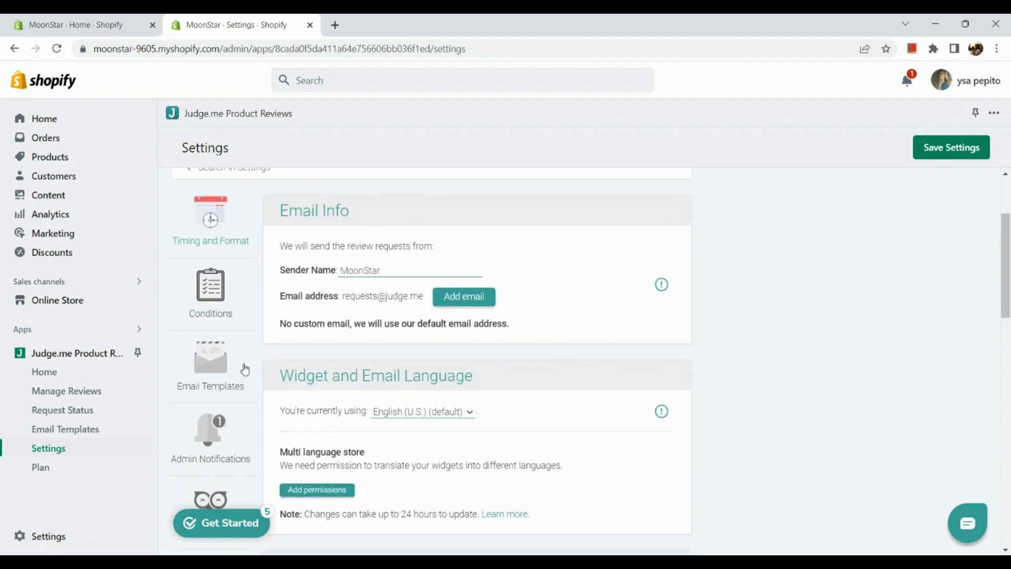
pyautogui.scroll(4, 245, 370)
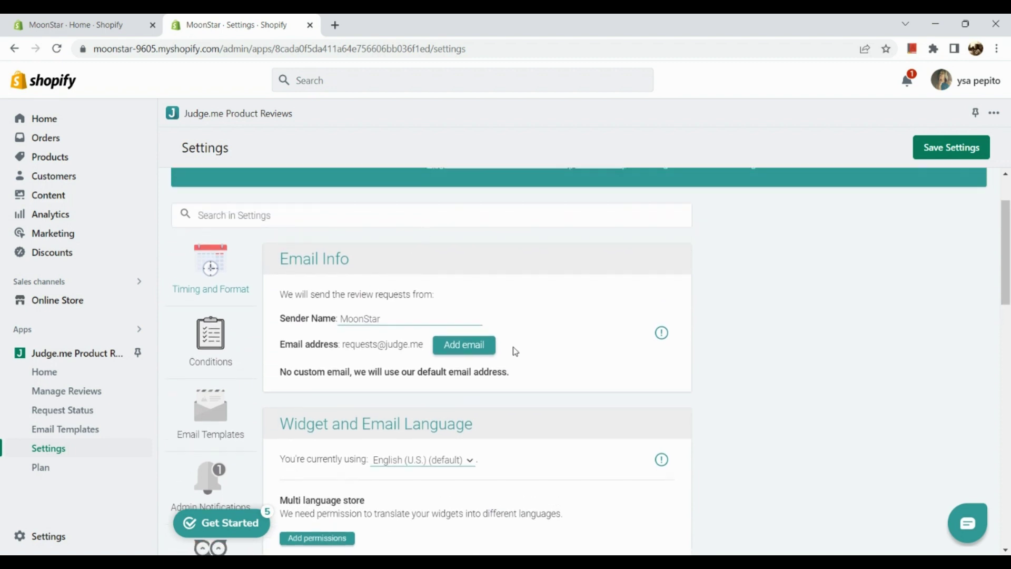
pyautogui.scroll(-2, 514, 349)
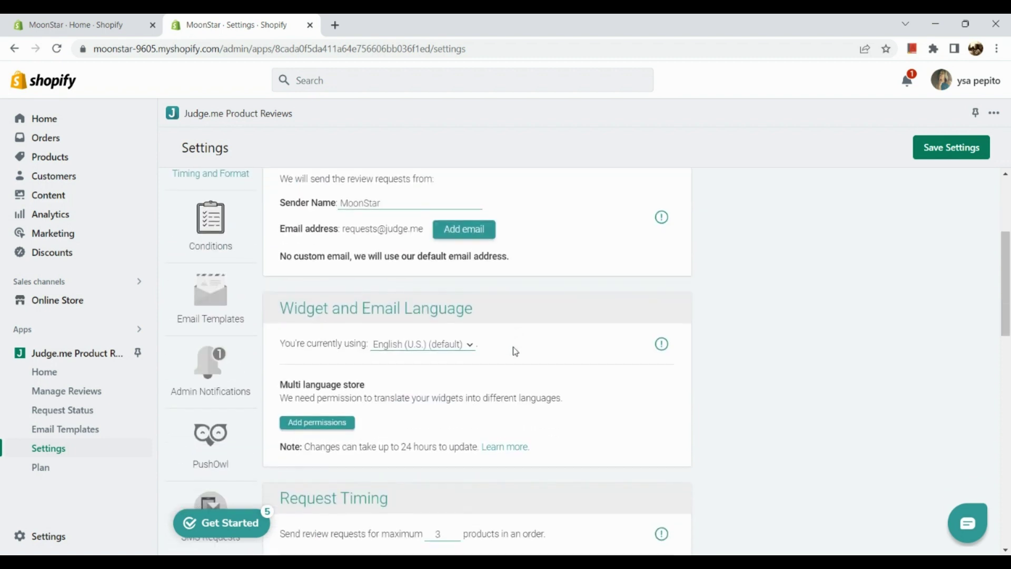
# Examine the Request Timing, Request Review Product Order and Automatic Reminders sections of the Timing and Format settings
pyautogui.scroll(-4, 514, 348)
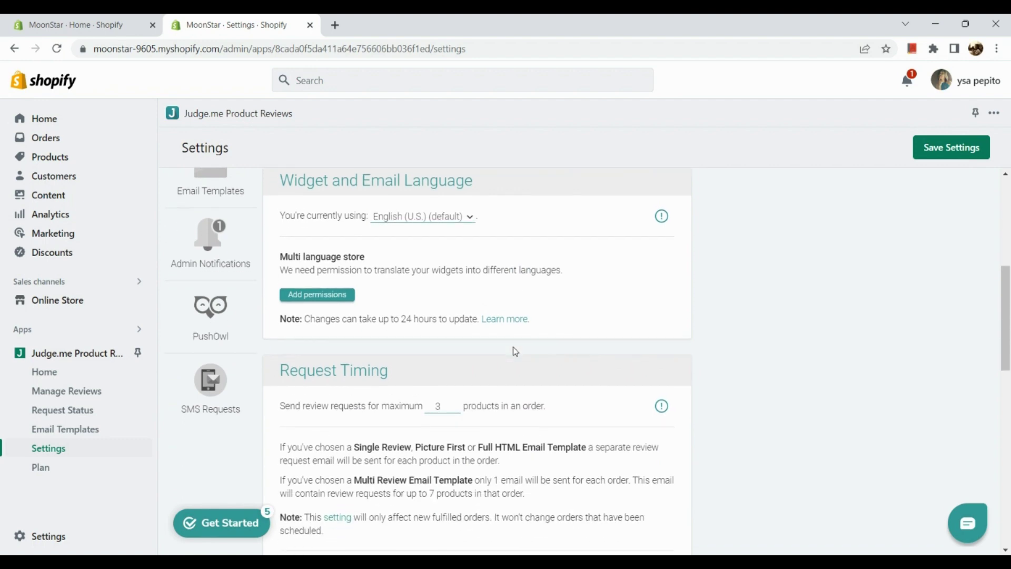
pyautogui.scroll(-4, 514, 349)
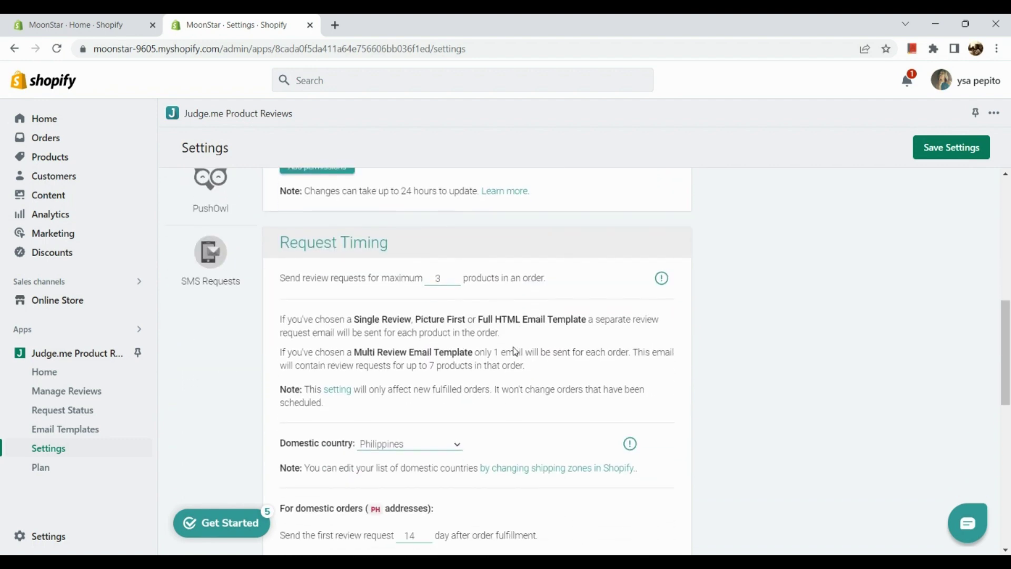
pyautogui.scroll(-6, 515, 351)
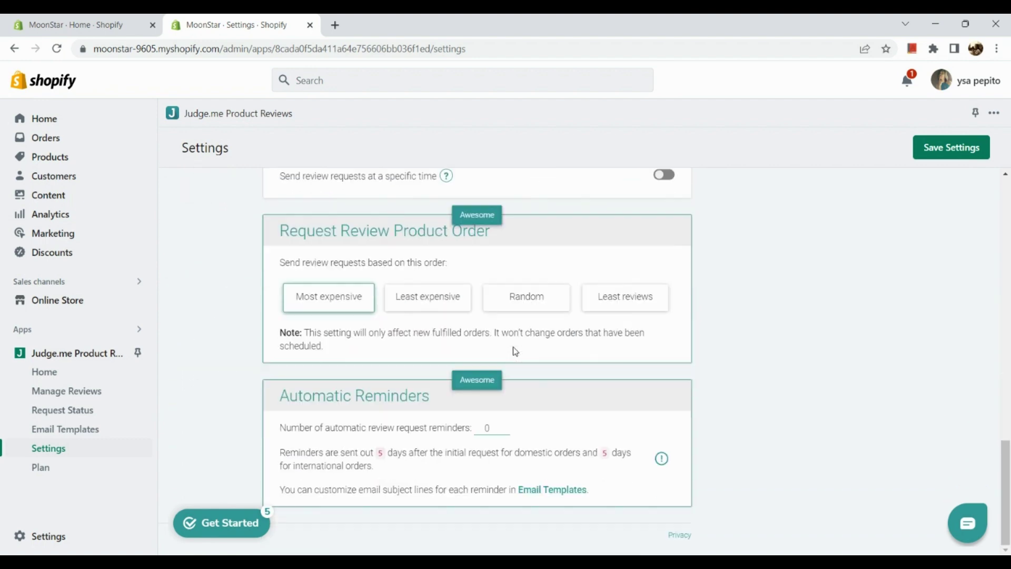
pyautogui.scroll(10, 515, 351)
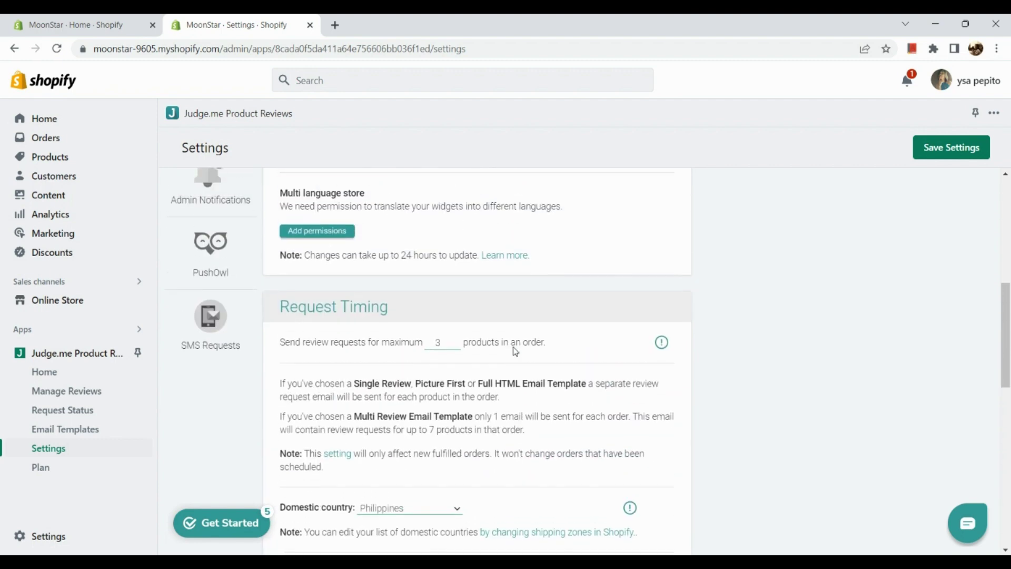
pyautogui.scroll(4, 513, 346)
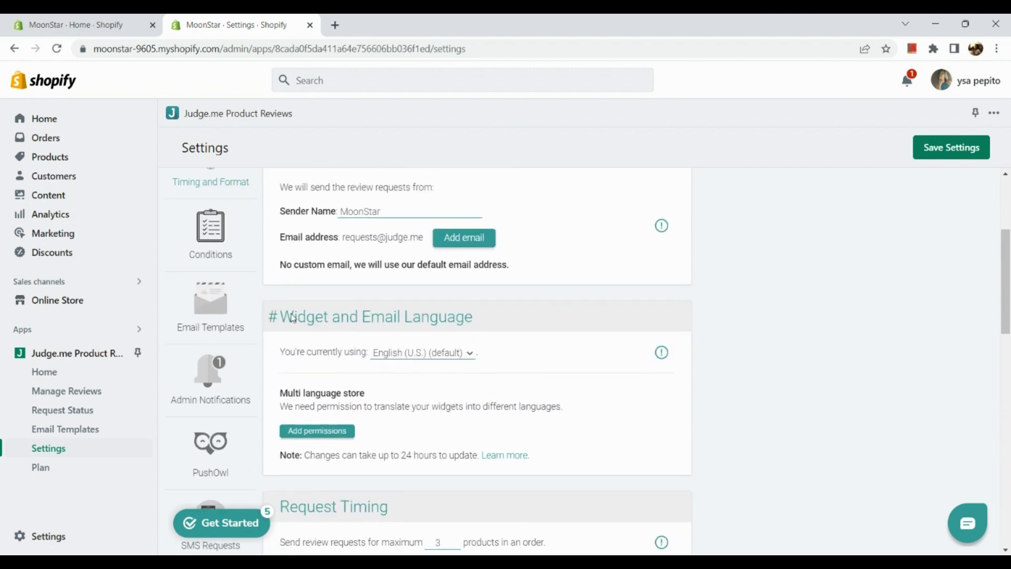
pyautogui.scroll(3, 293, 321)
# View the review request Conditions, covering Enable Requests, Email Blocklist, Blocklist Automation by Tags and Enable Conditions
pyautogui.click(205, 401)
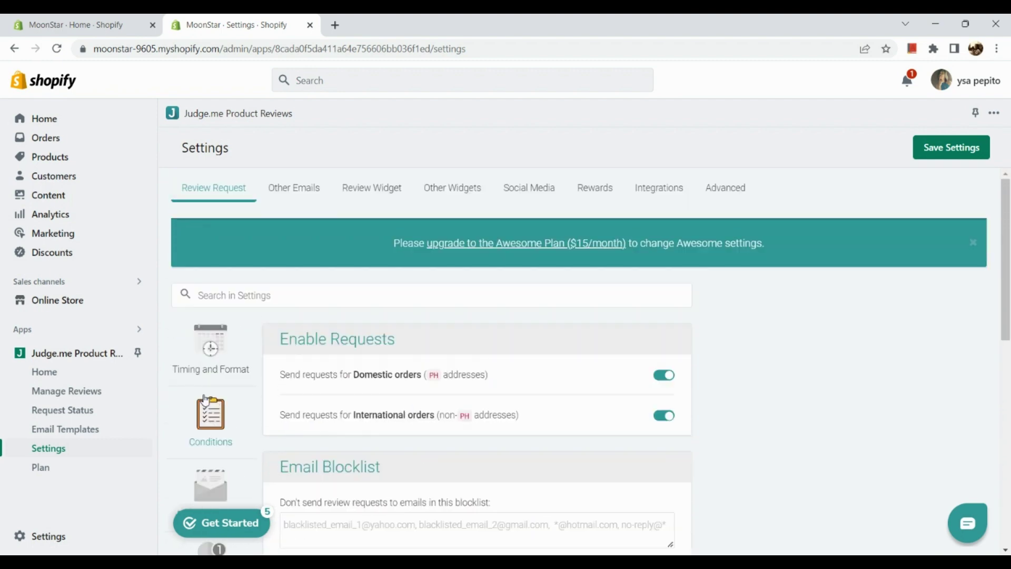
pyautogui.scroll(-2, 312, 403)
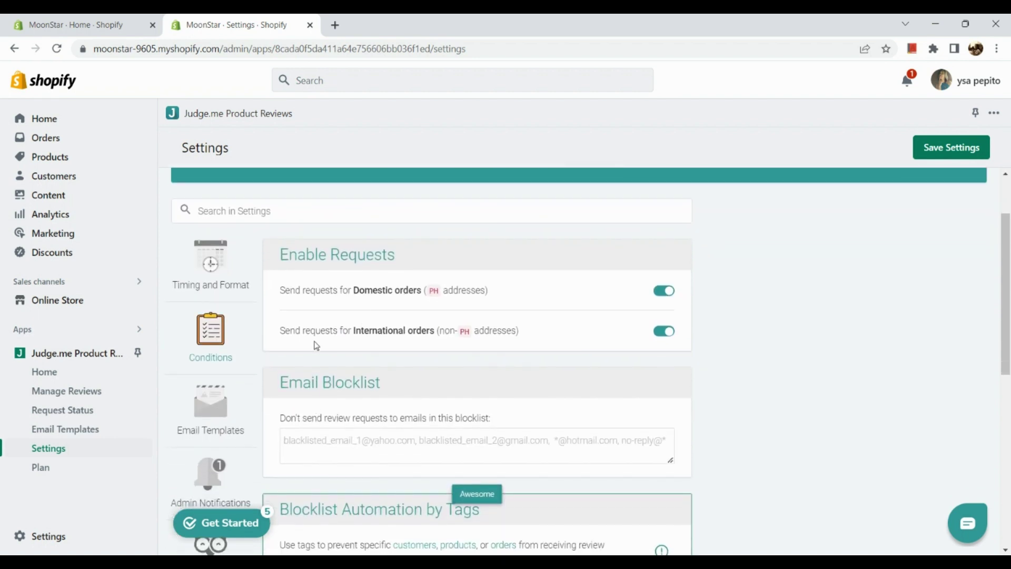
pyautogui.scroll(-2, 397, 355)
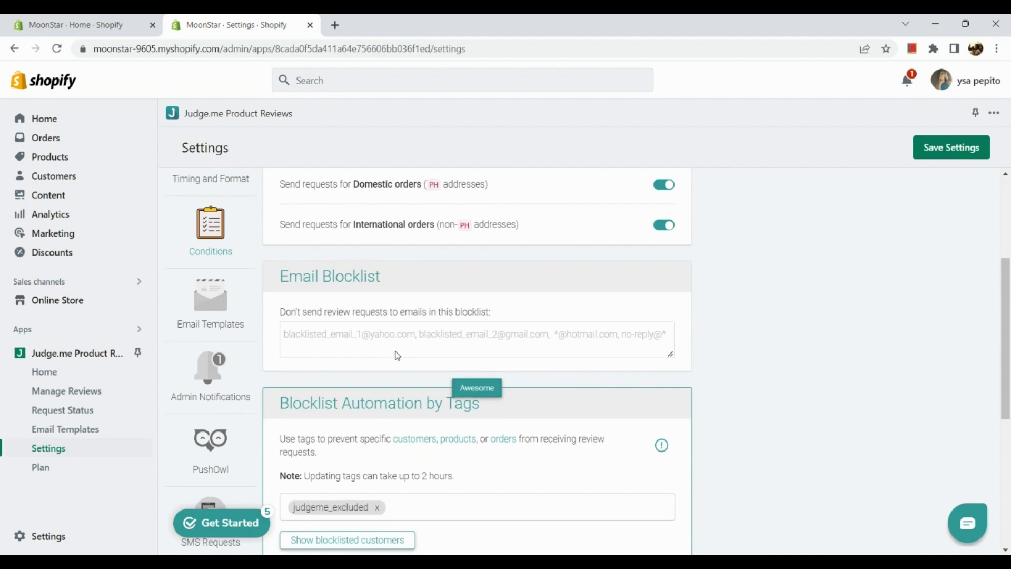
pyautogui.scroll(-1, 396, 357)
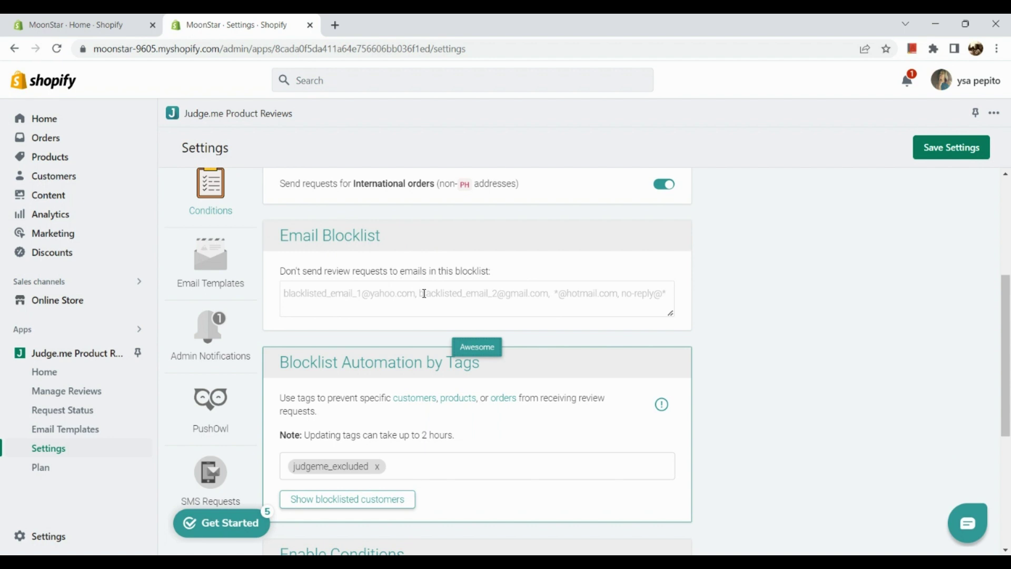
pyautogui.scroll(-5, 424, 293)
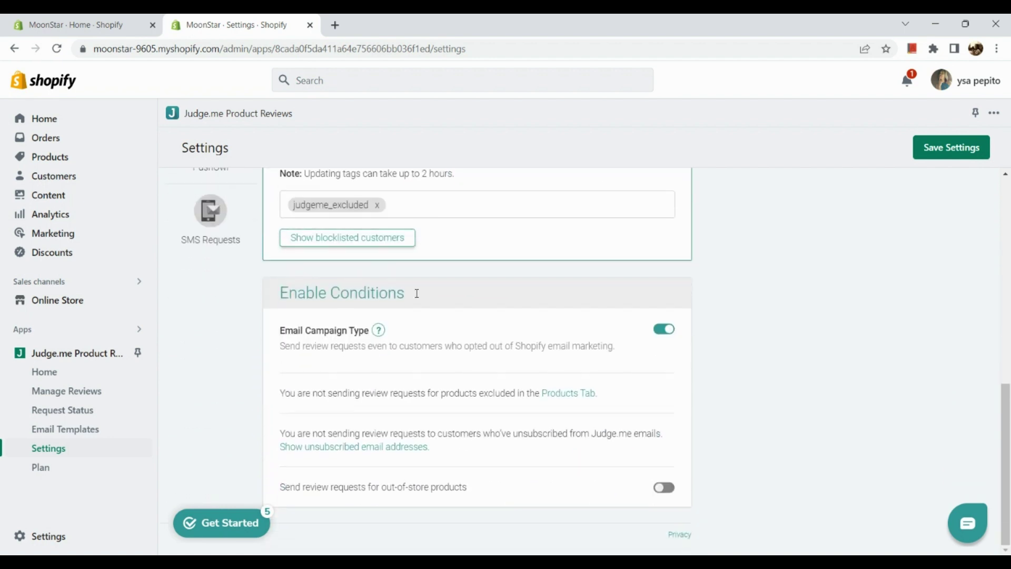
pyautogui.scroll(4, 229, 240)
pyautogui.scroll(6, 230, 243)
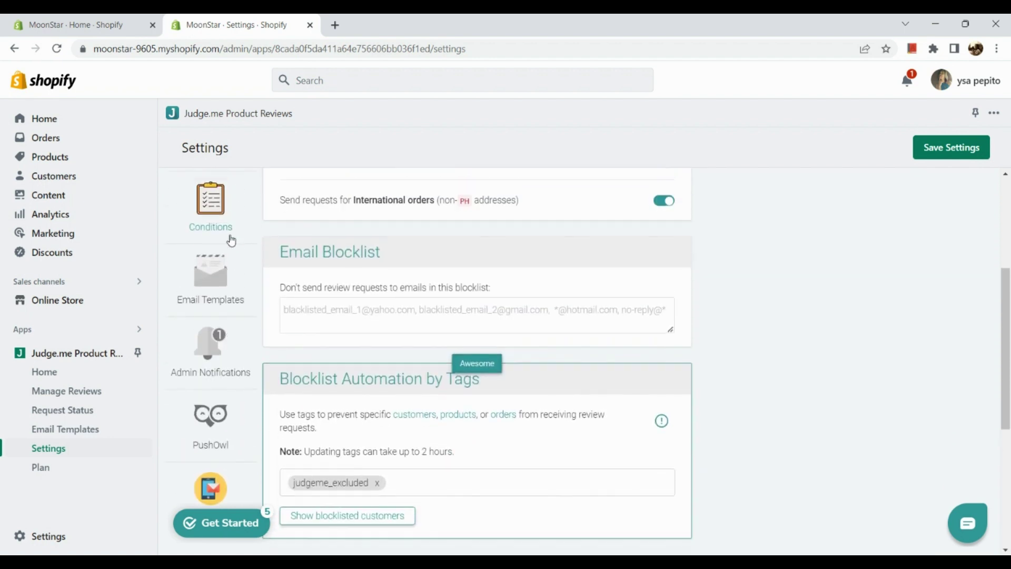
# View the Email Templates section and the Admin Notifications section of the Review Request settings
pyautogui.scroll(-4, 298, 398)
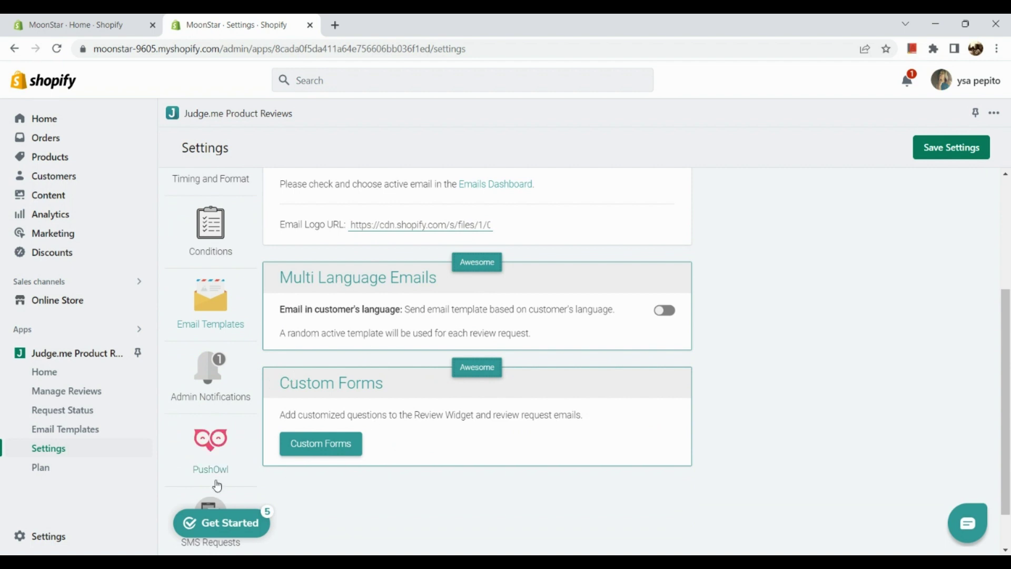
pyautogui.scroll(-1, 217, 482)
pyautogui.click(206, 300)
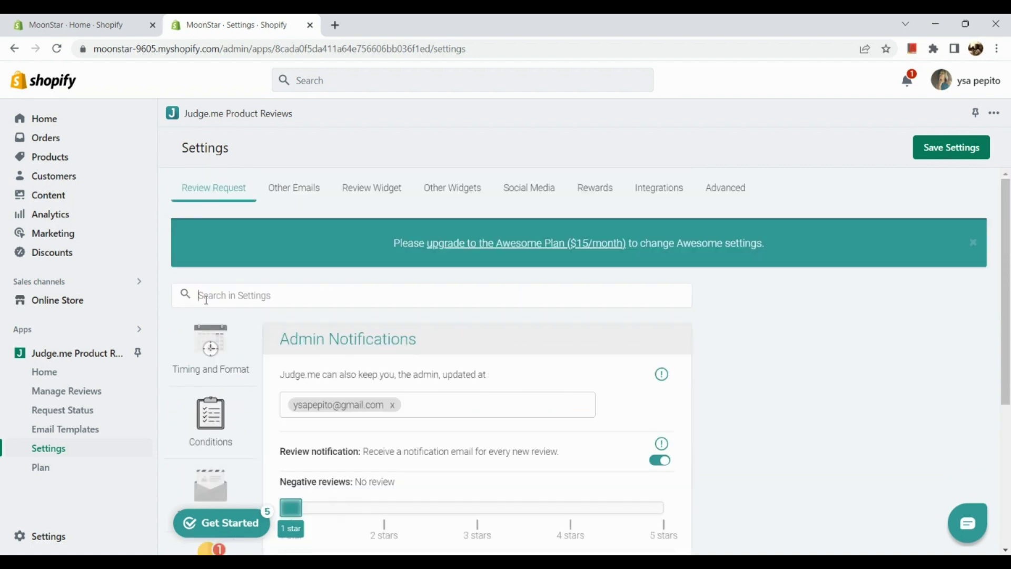
pyautogui.click(782, 394)
pyautogui.scroll(-5, 535, 343)
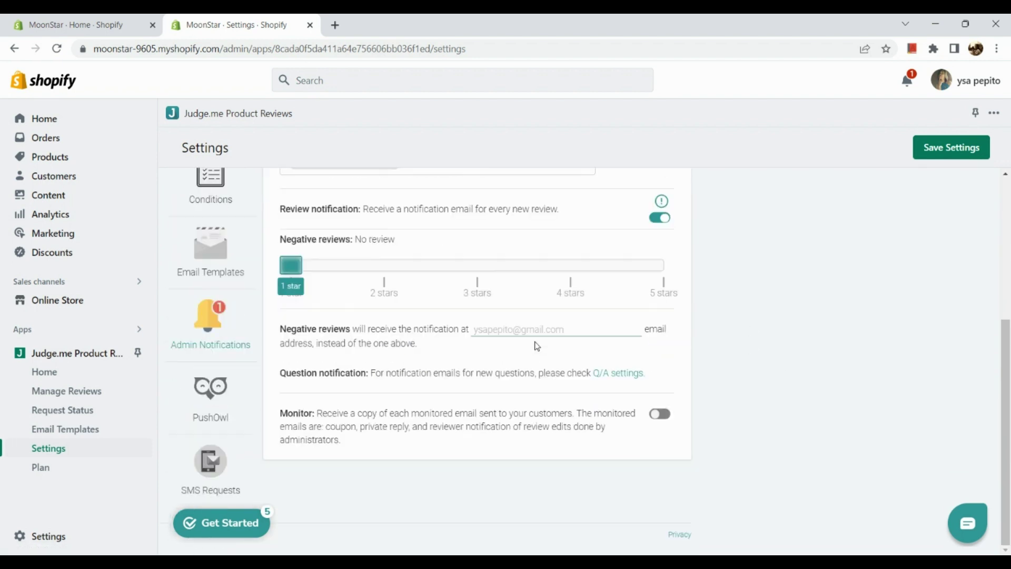
# View the PushOwl section, covering the Review Request Push Template and the Media Reminder Push Template
pyautogui.click(191, 417)
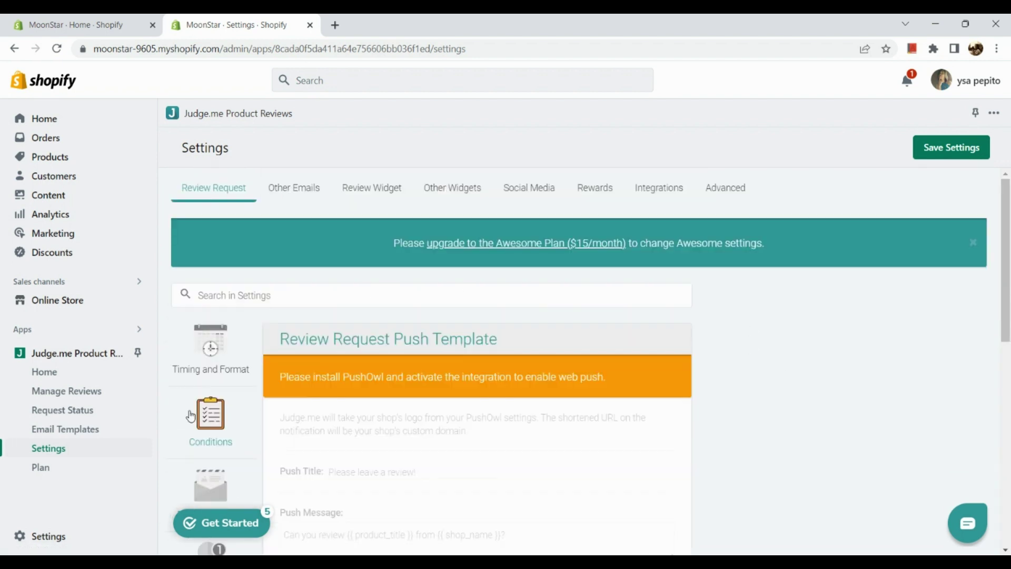
pyautogui.scroll(-4, 323, 399)
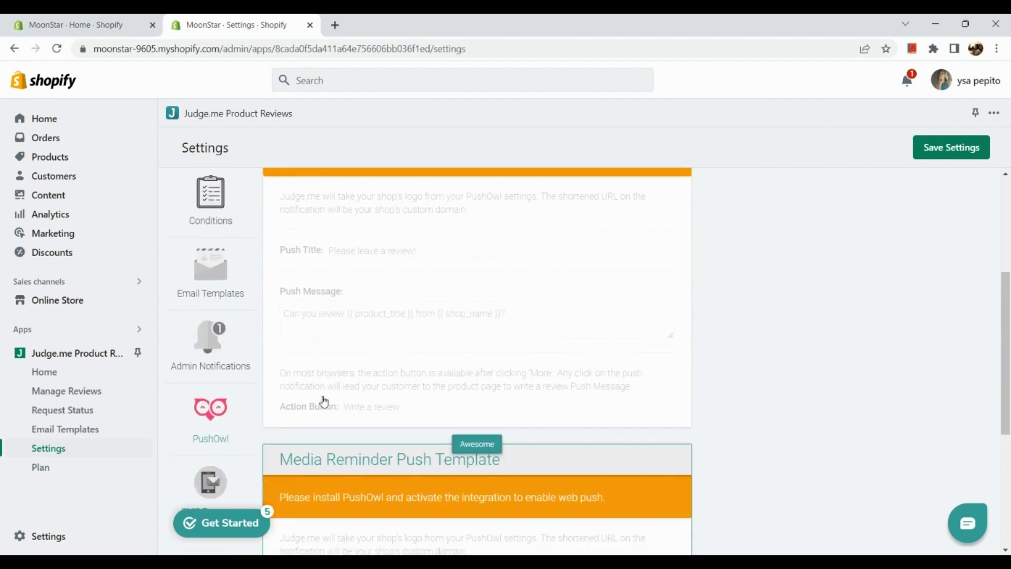
pyautogui.scroll(3, 282, 453)
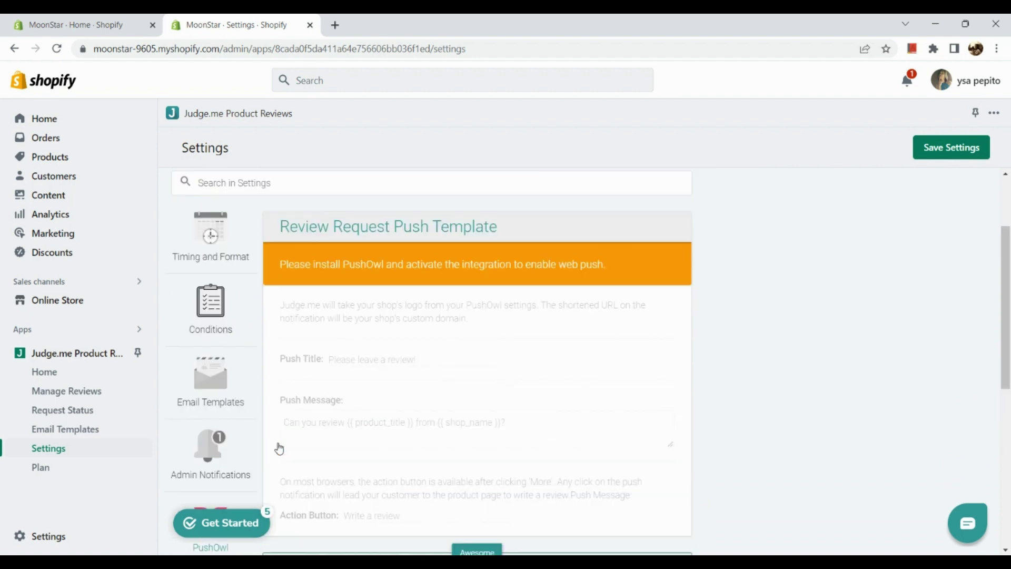
pyautogui.scroll(2, 279, 448)
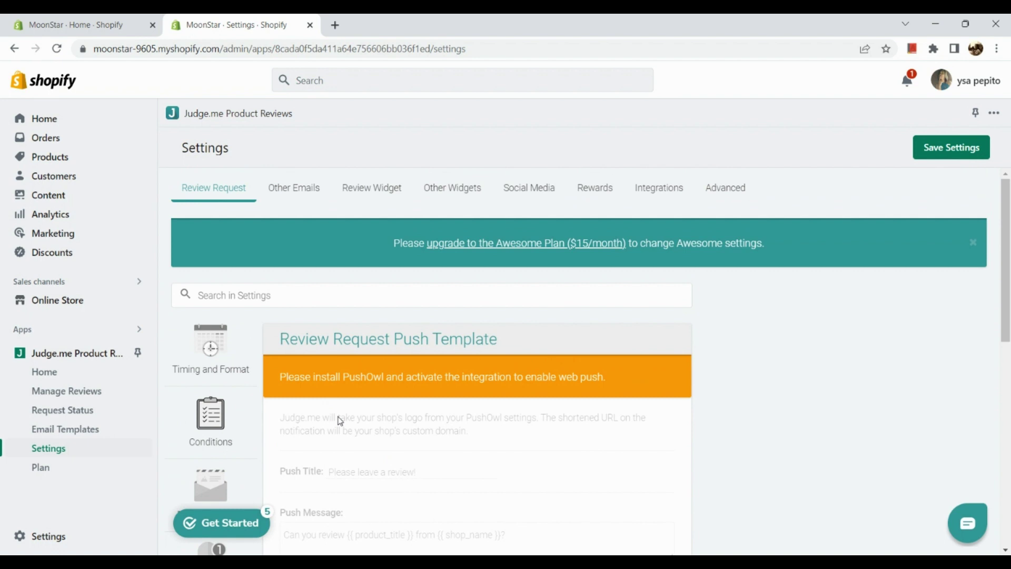
pyautogui.scroll(-5, 216, 483)
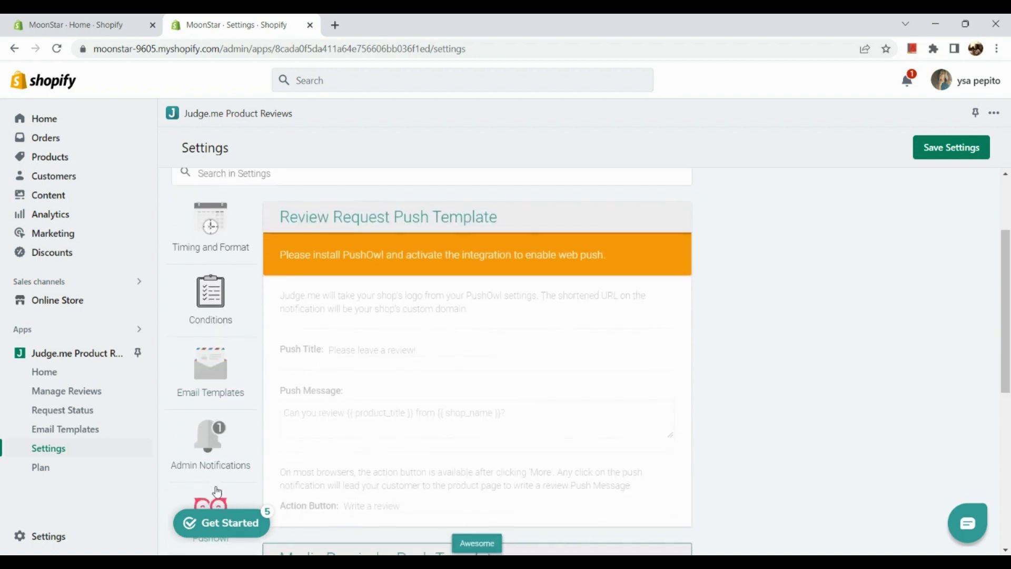
pyautogui.scroll(-2, 217, 484)
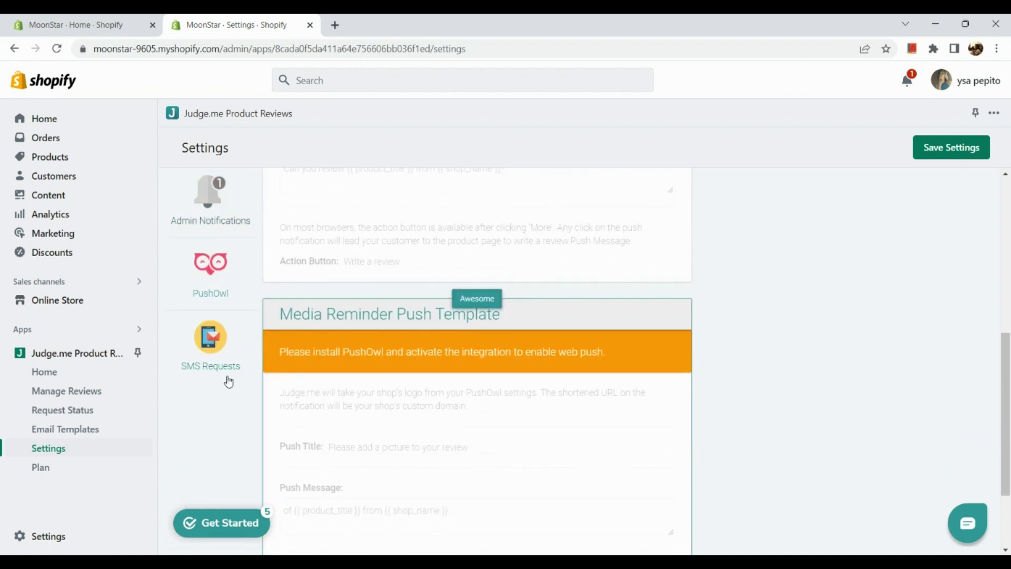
# View the SMS Requests section, covering the SMS Review Request Template and the SMS Review Request Settings
pyautogui.click(226, 380)
pyautogui.scroll(-1, 305, 436)
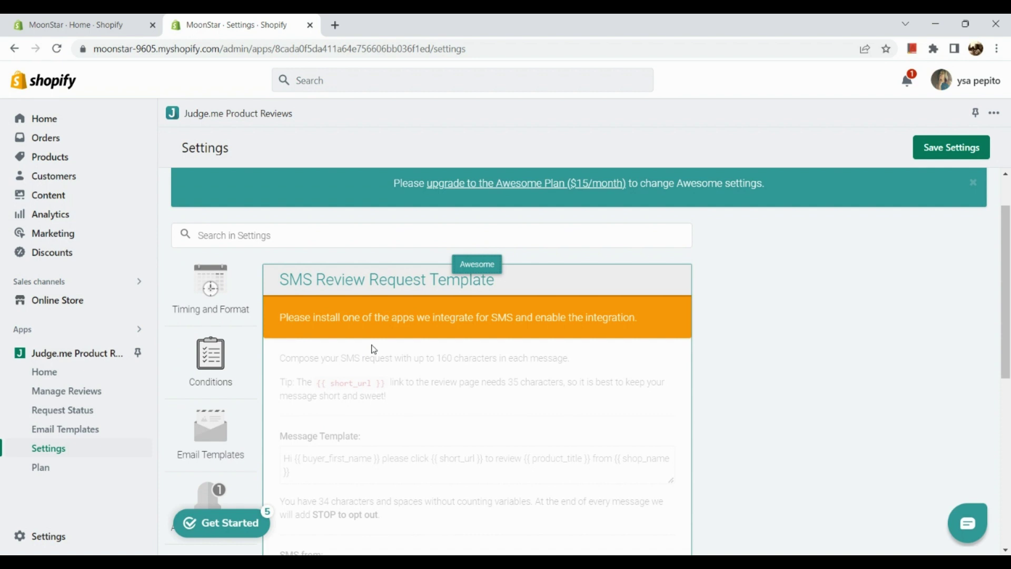
pyautogui.scroll(1, 274, 280)
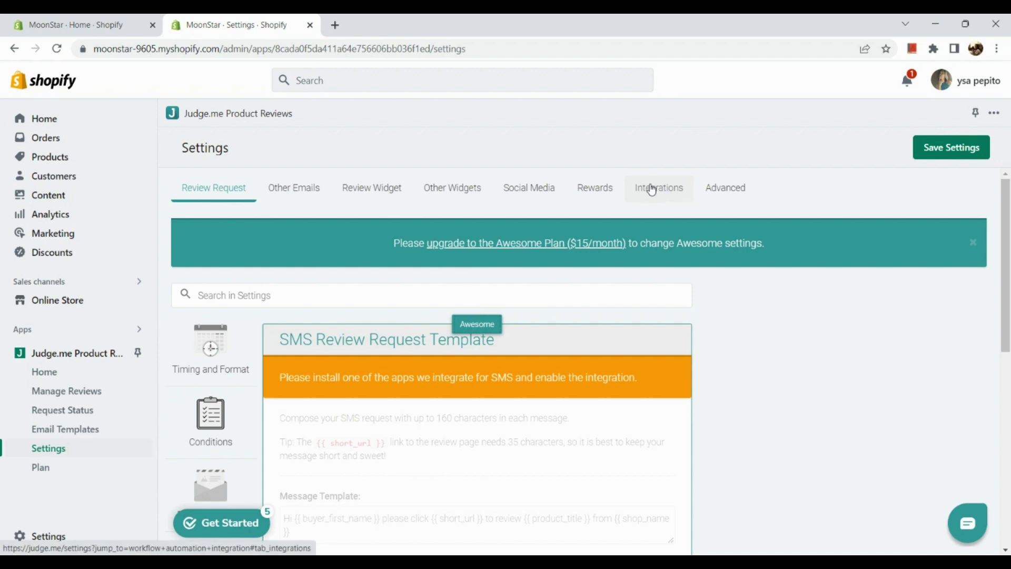
pyautogui.scroll(-5, 545, 474)
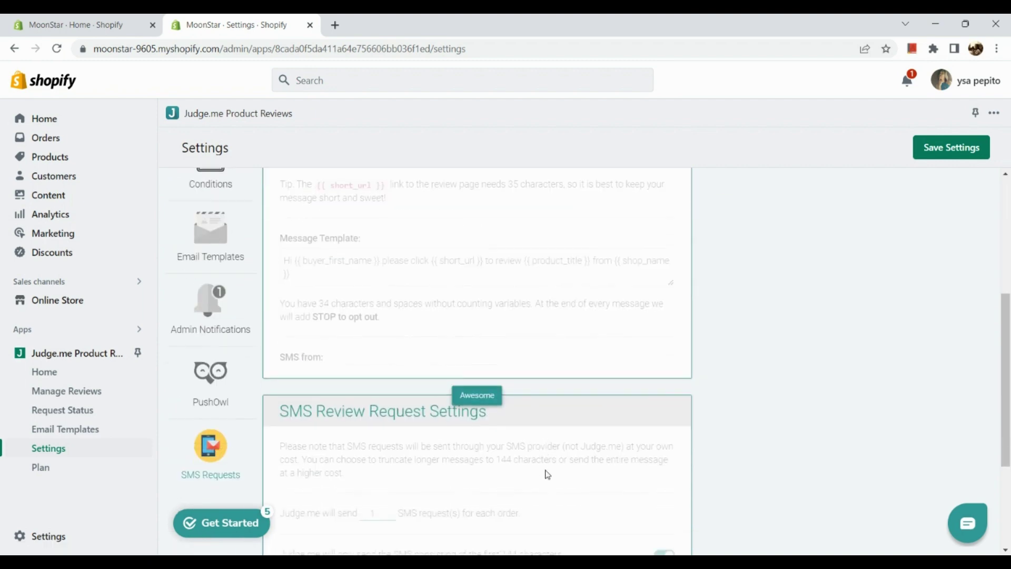
pyautogui.scroll(5, 544, 474)
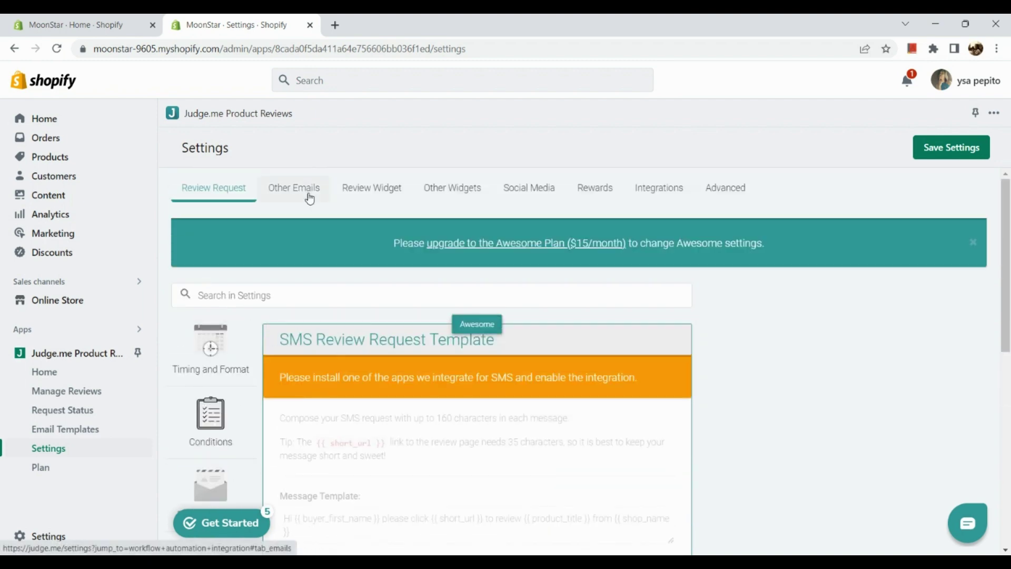
# Open the Other Emails settings and view the Reply to Review Email options
pyautogui.click(310, 199)
pyautogui.scroll(-2, 334, 384)
pyautogui.scroll(2, 335, 383)
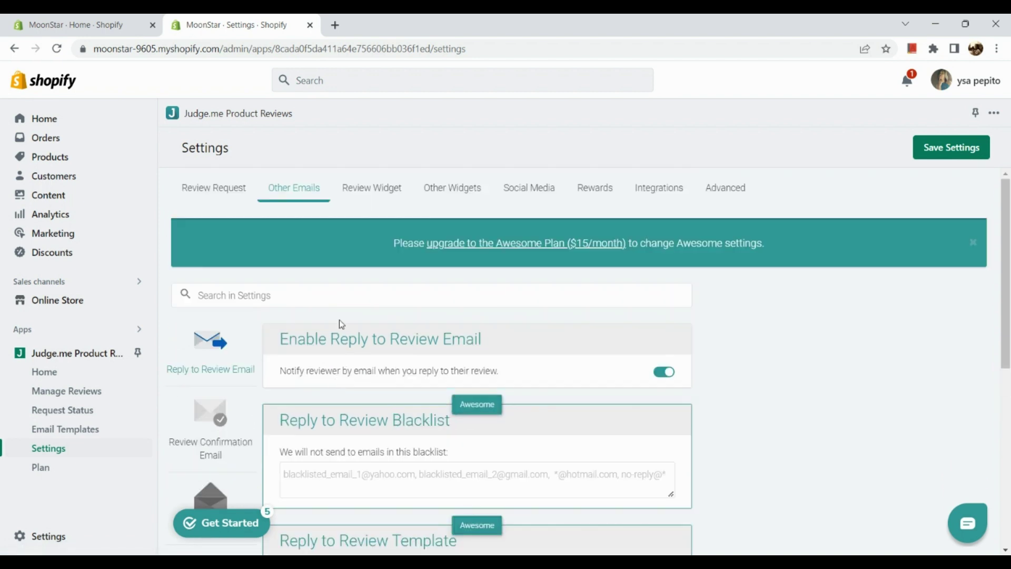
pyautogui.scroll(-1, 339, 322)
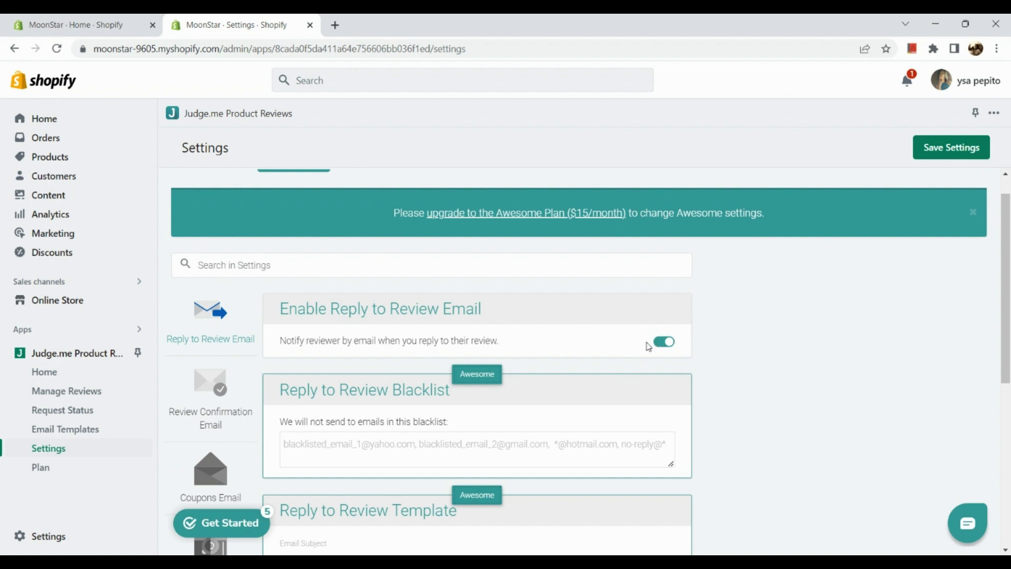
# View the Review Confirmation Email section and the Coupons Email section of the Other Emails settings
pyautogui.click(210, 403)
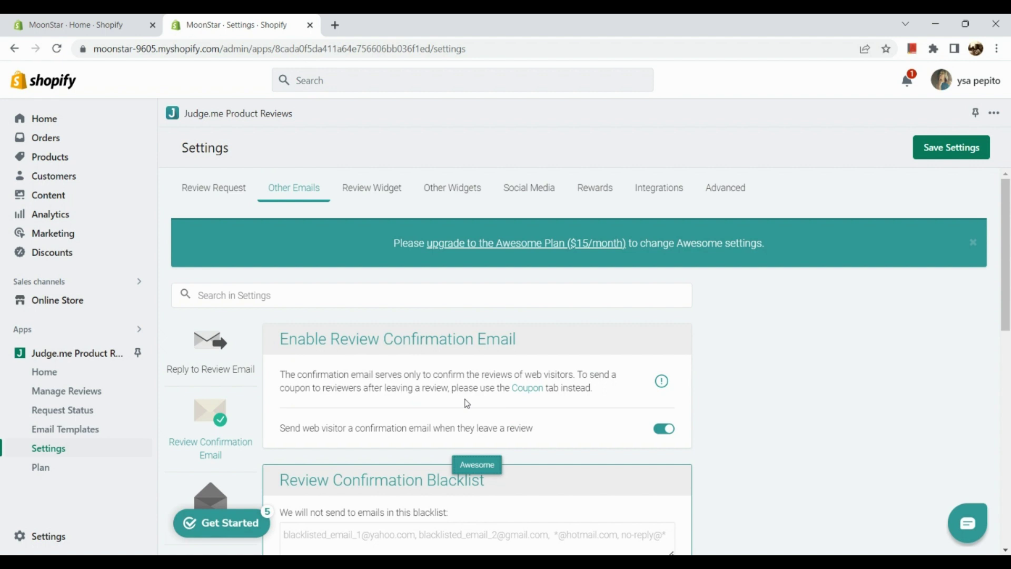
pyautogui.scroll(-2, 467, 404)
pyautogui.click(228, 382)
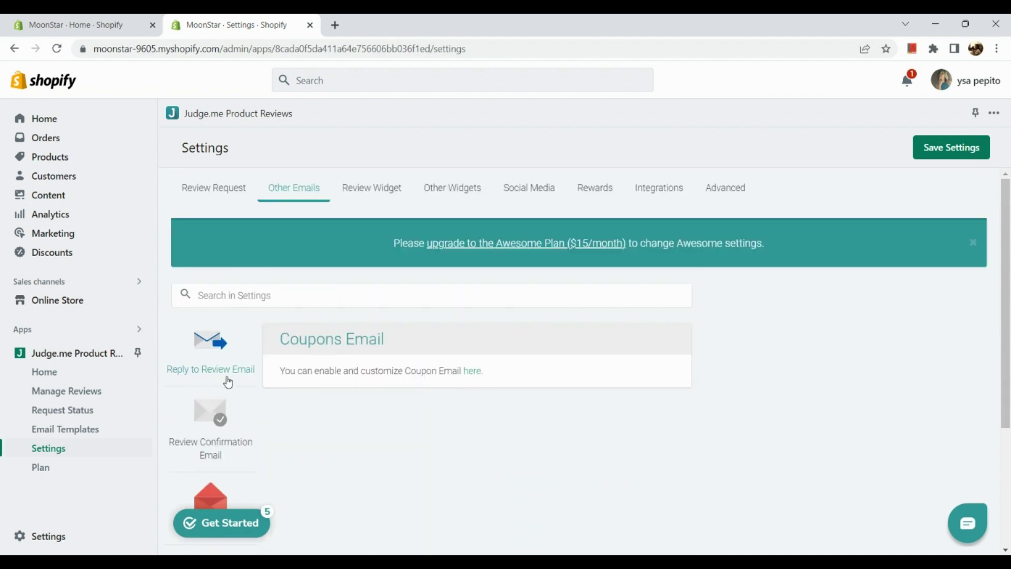
# View the Media Reminder Email section with its rating filter and template, and the Q/A Notification Email section down to the Answer Notification Email template
pyautogui.scroll(-3, 228, 382)
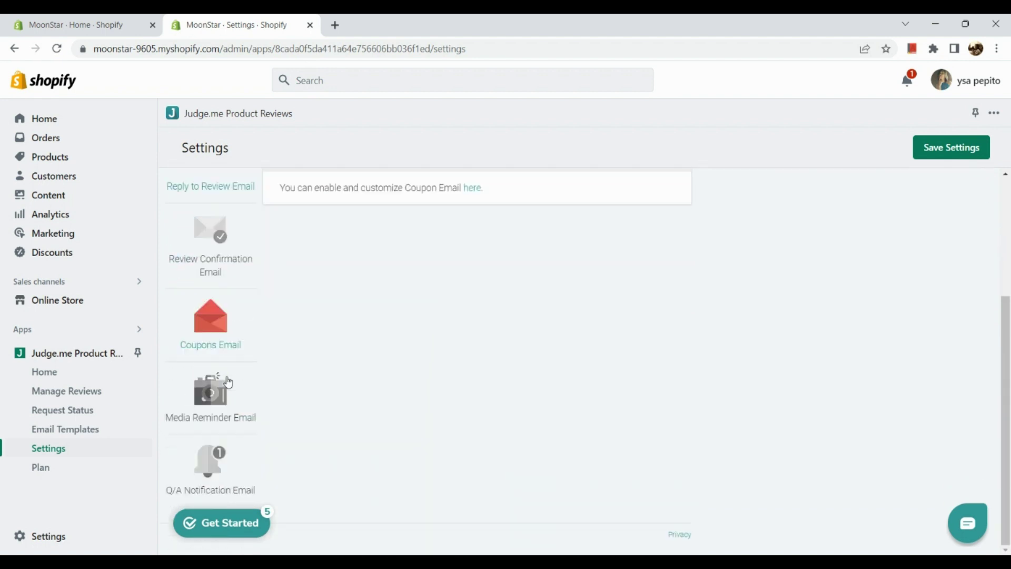
pyautogui.click(206, 402)
pyautogui.scroll(-8, 204, 401)
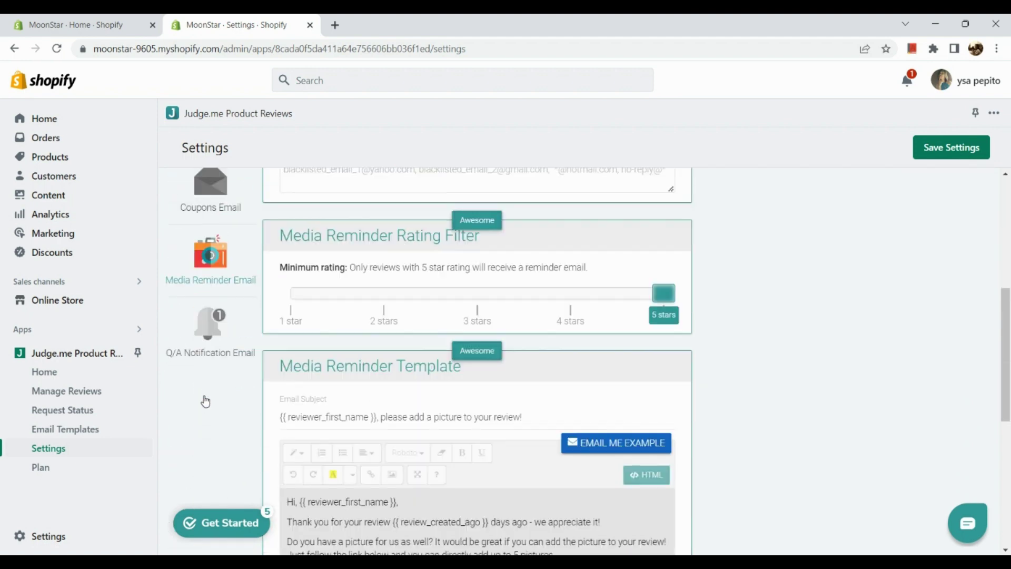
pyautogui.scroll(1, 205, 401)
pyautogui.click(206, 245)
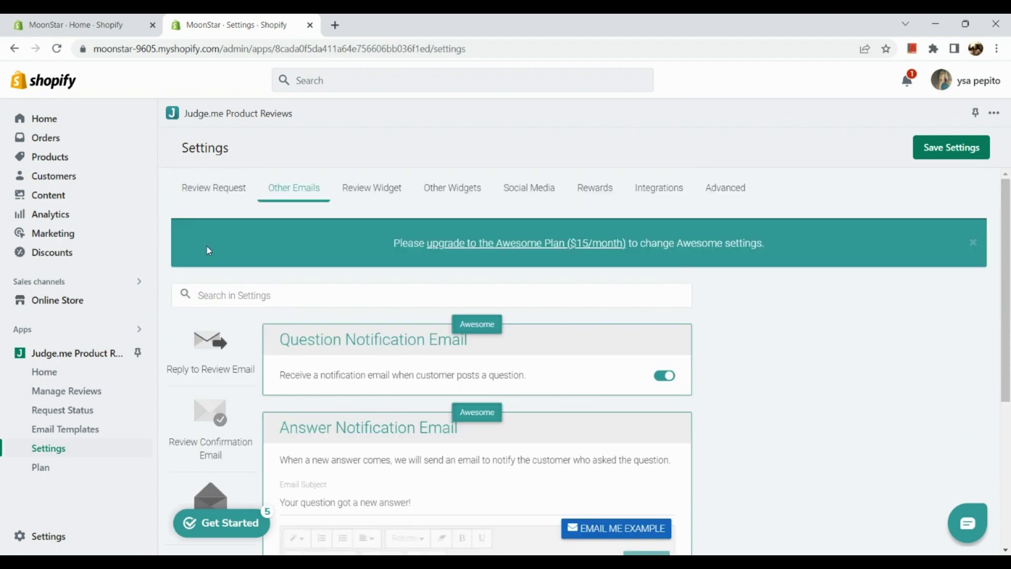
pyautogui.scroll(-5, 436, 389)
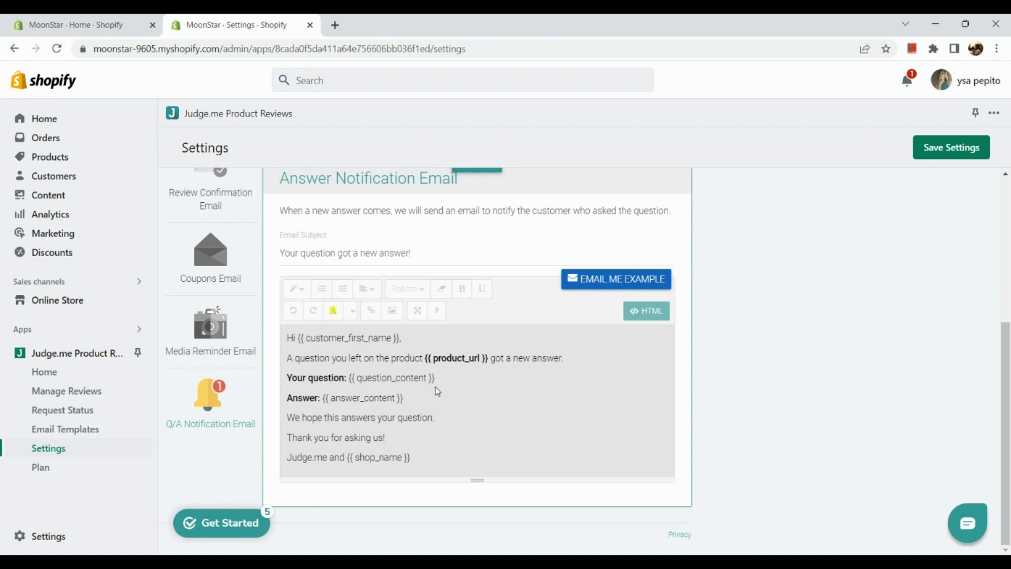
pyautogui.click(610, 370)
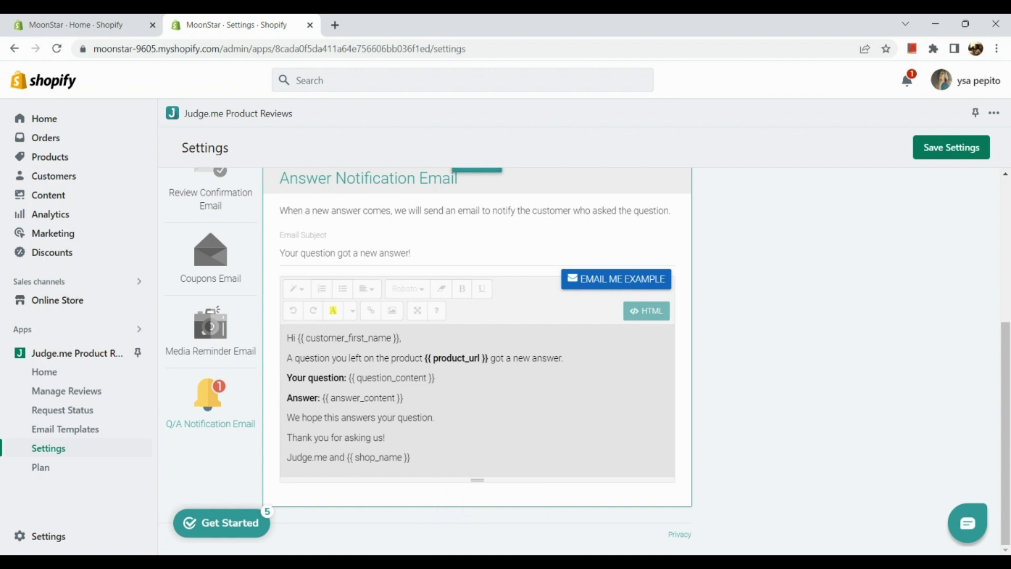